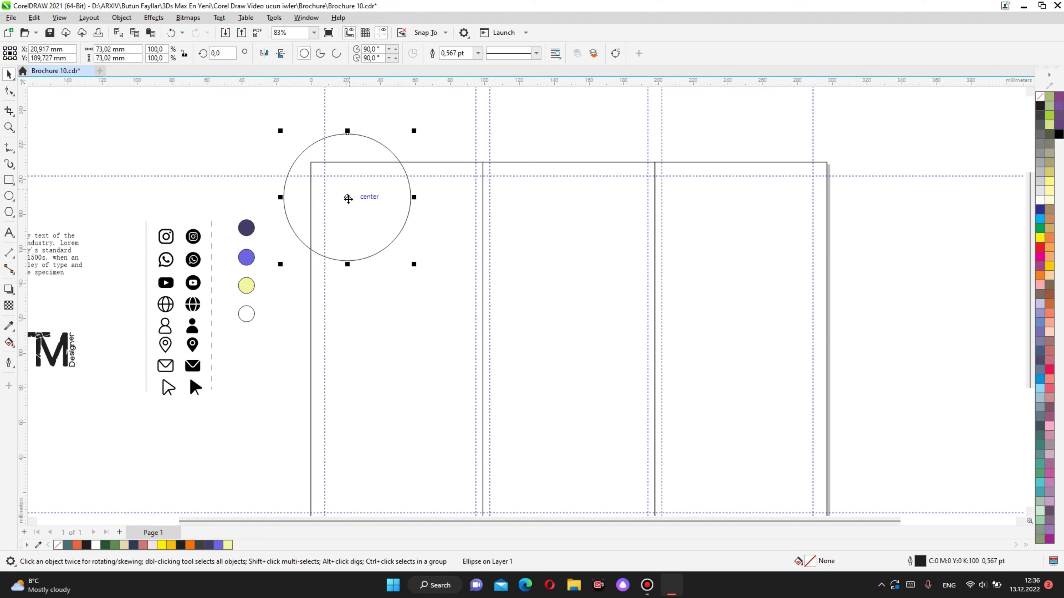
- Center the circle on the top-left guide intersection and add an outward contour of about 5.9 mm
drag(348, 198, 328, 177)
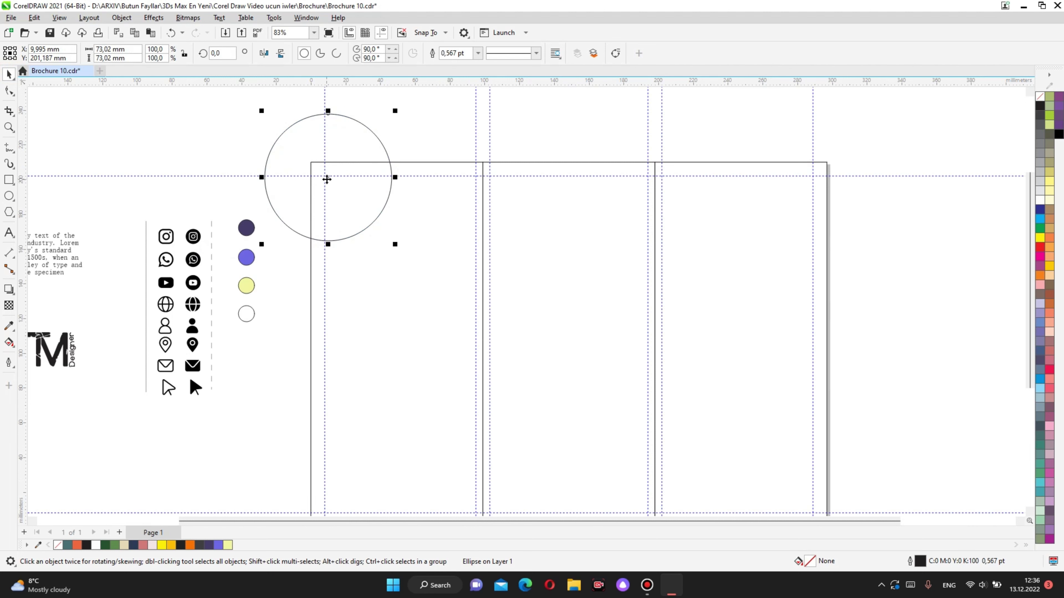
click(9, 289)
click(46, 302)
mouse_move(328, 242)
mouse_down()
mouse_move(328, 253)
mouse_move(368, 256)
mouse_move(328, 248)
mouse_up()
scroll(327, 253, up, 1)
scroll(327, 252, up, 1)
scroll(328, 248, down, 2)
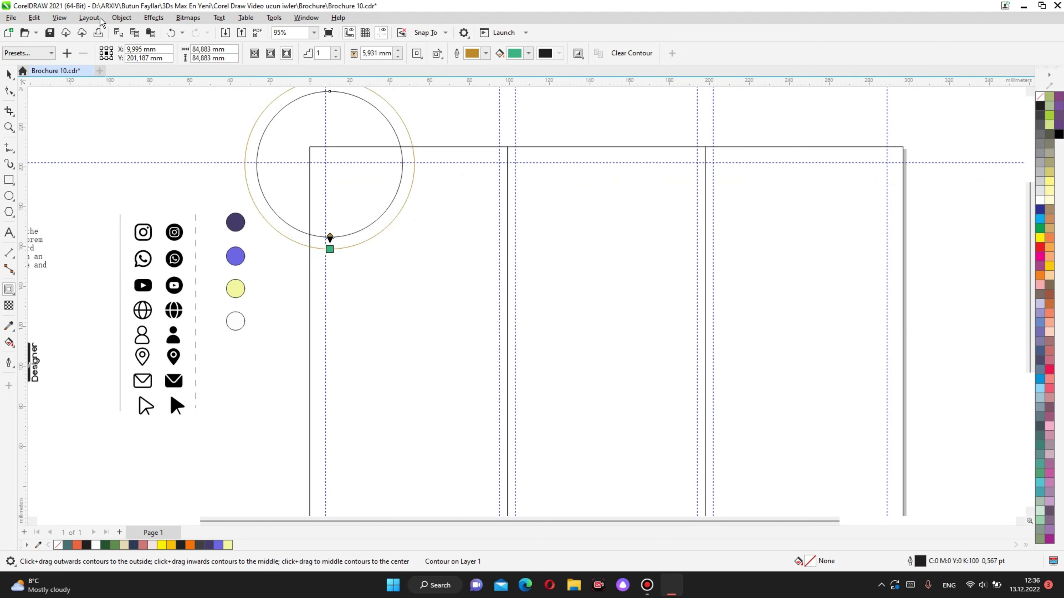
- Break the contour ring apart from the circle with Object > Break Contour Apart
click(121, 17)
click(138, 273)
click(8, 76)
click(187, 133)
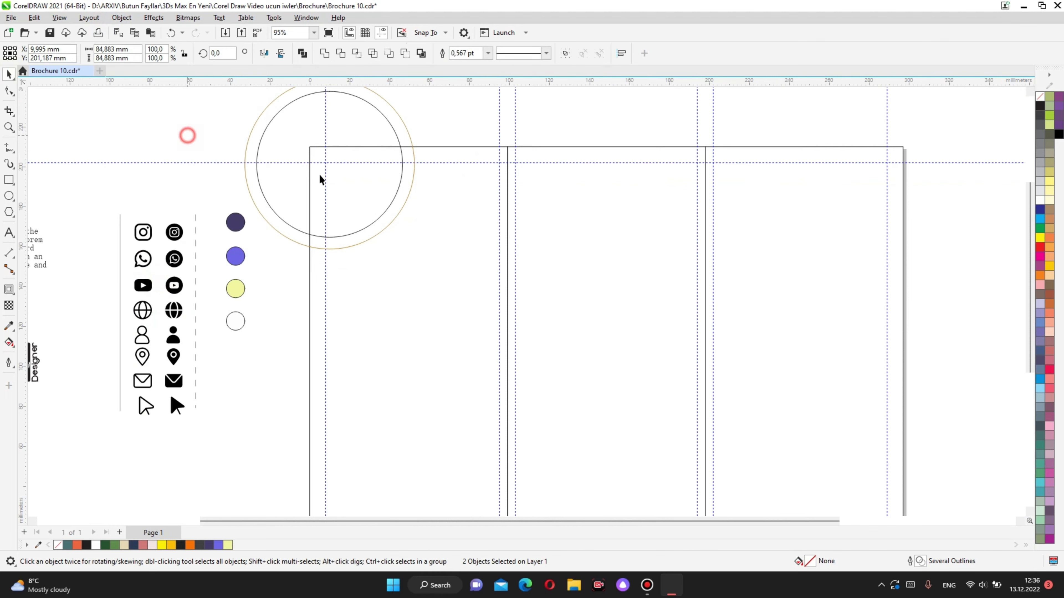
- Fill the outer contour circle with pale yellow sampled from the swatch dots
click(405, 126)
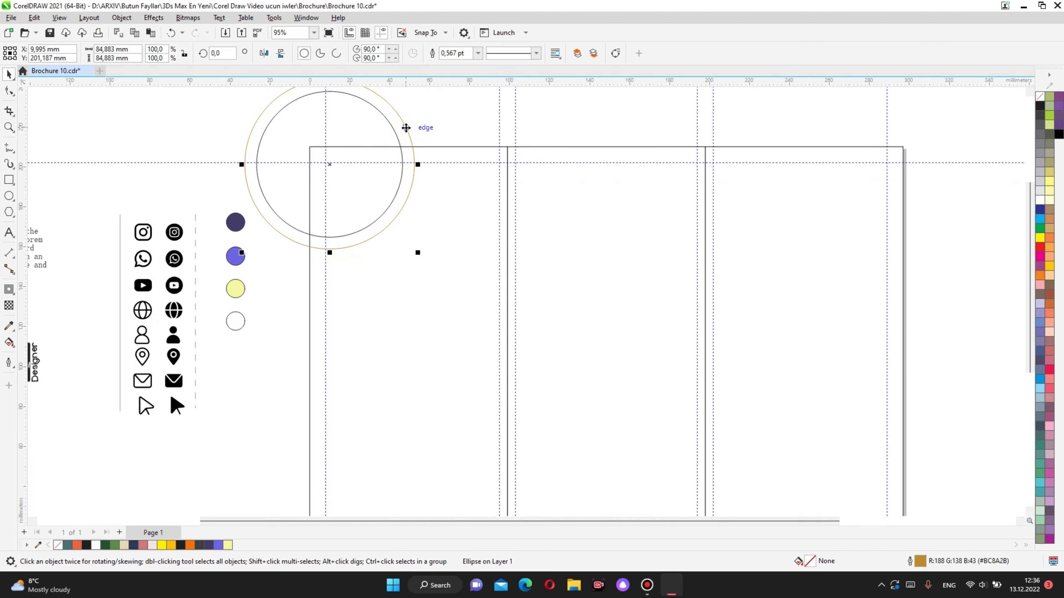
scroll(330, 210, down, 1)
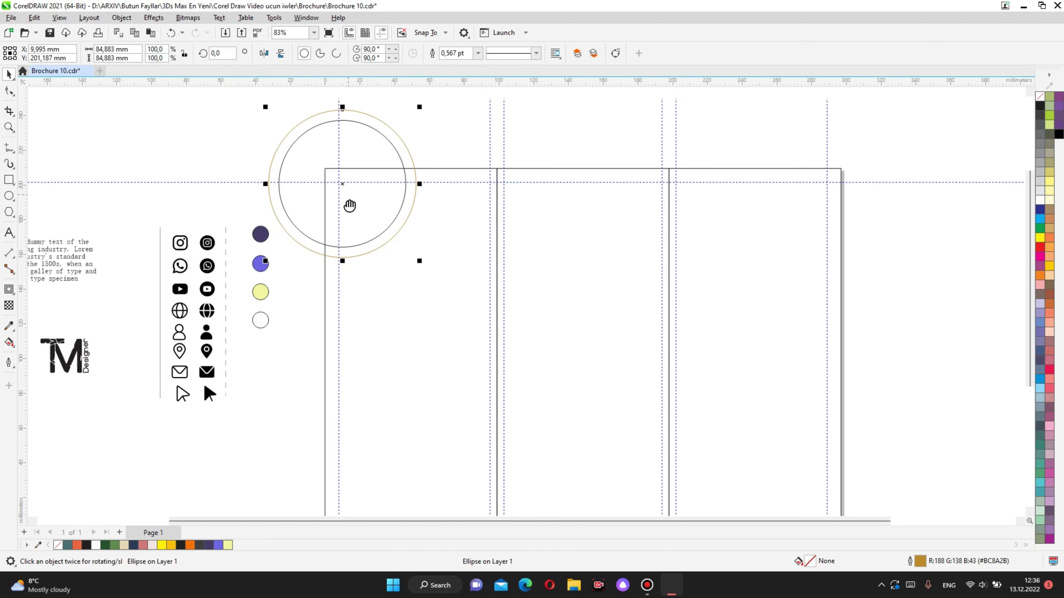
scroll(351, 206, up, 1)
click(9, 325)
click(245, 321)
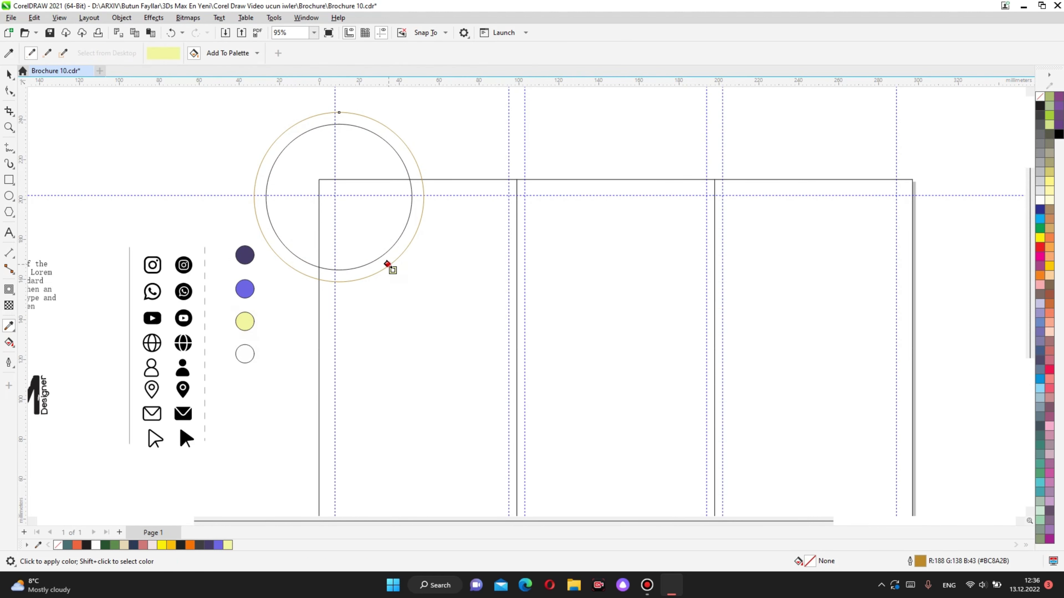
click(387, 263)
key(space)
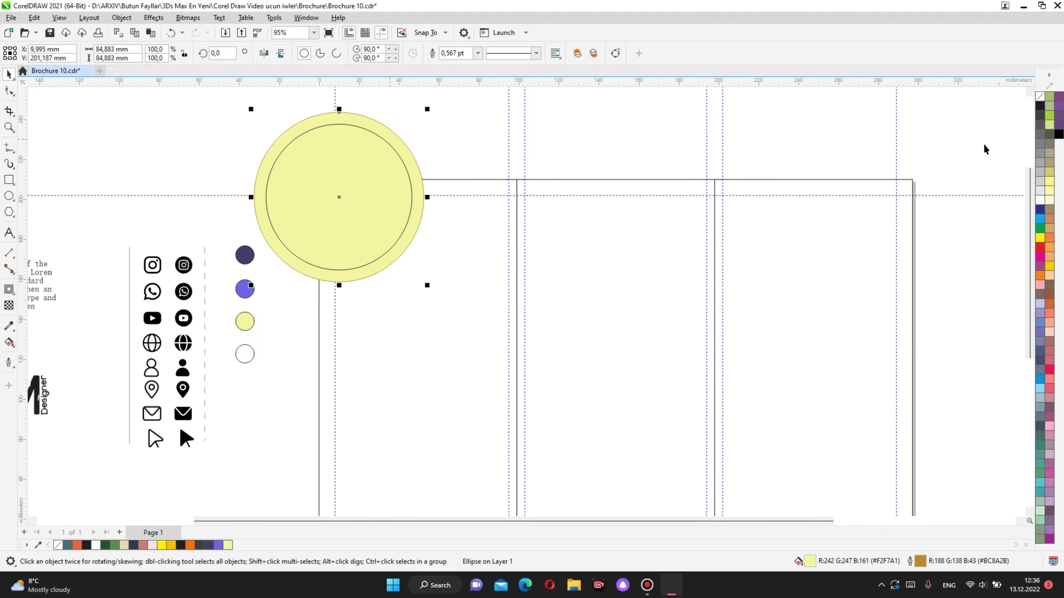
click(574, 135)
scroll(389, 233, down, 2)
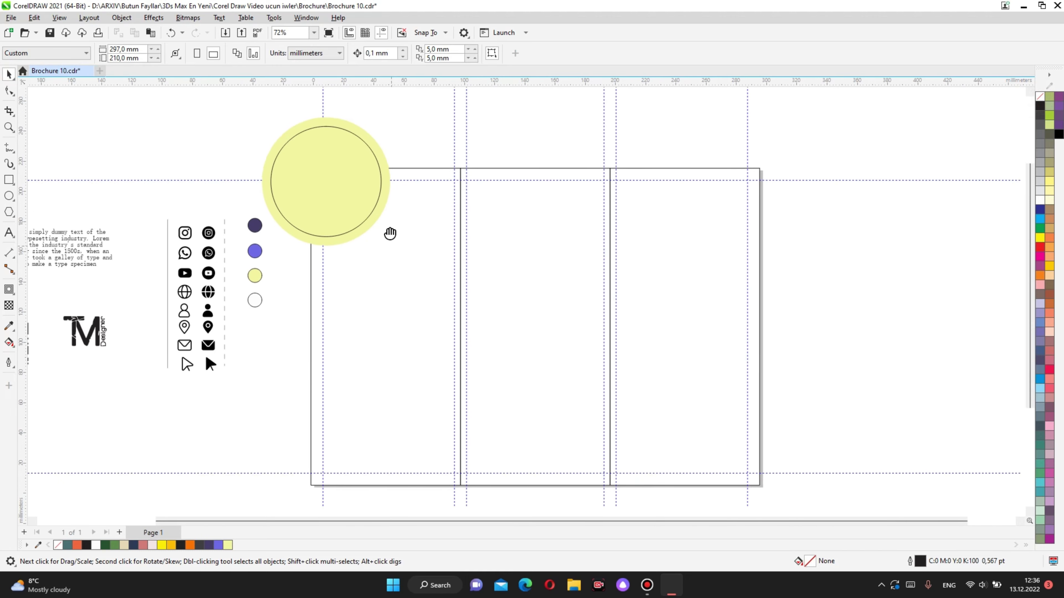
scroll(342, 182, up, 1)
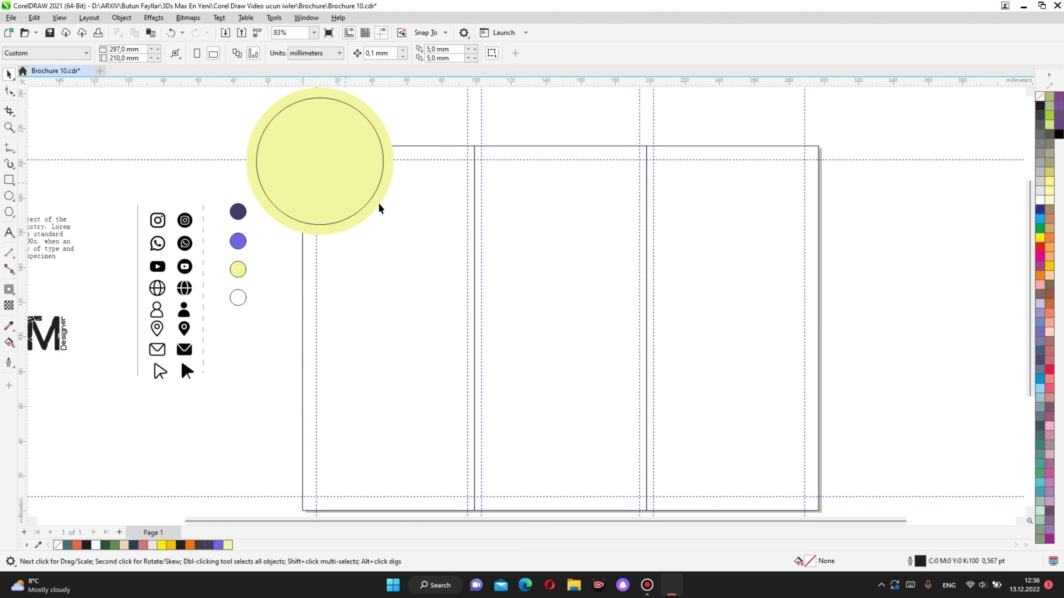
- Pen-draw a six-node wave from the first panel's left edge up to the top at the second fold
key(space)
scroll(389, 206, up, 1)
click(259, 320)
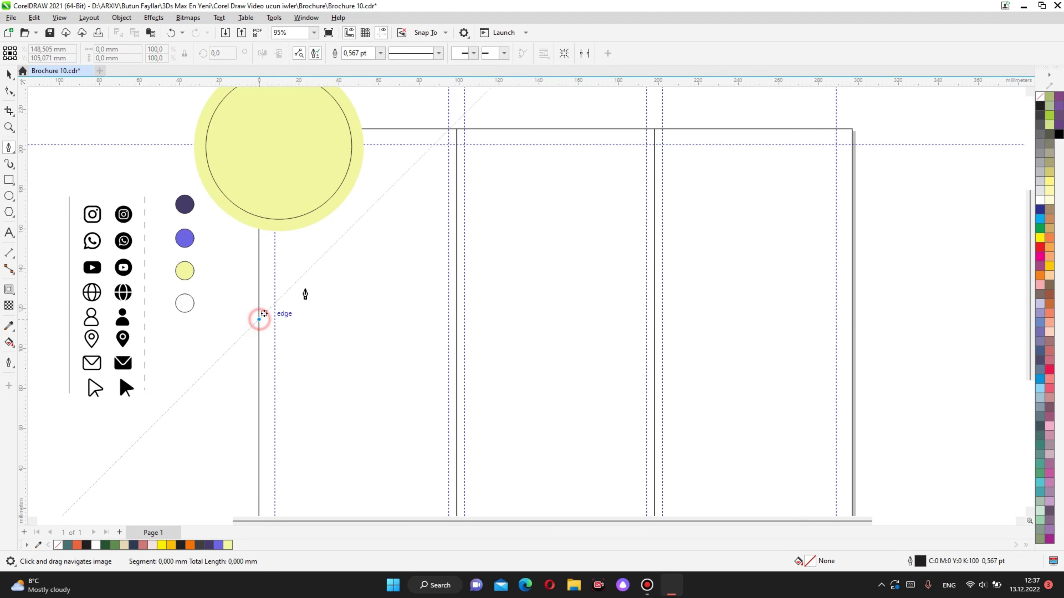
drag(313, 275, 352, 265)
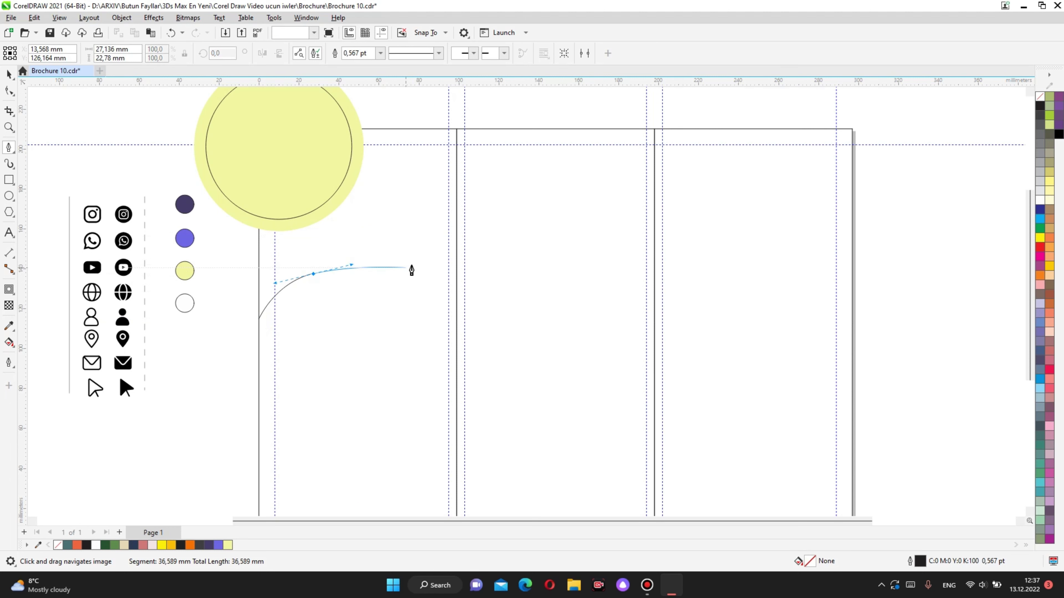
drag(421, 262, 457, 244)
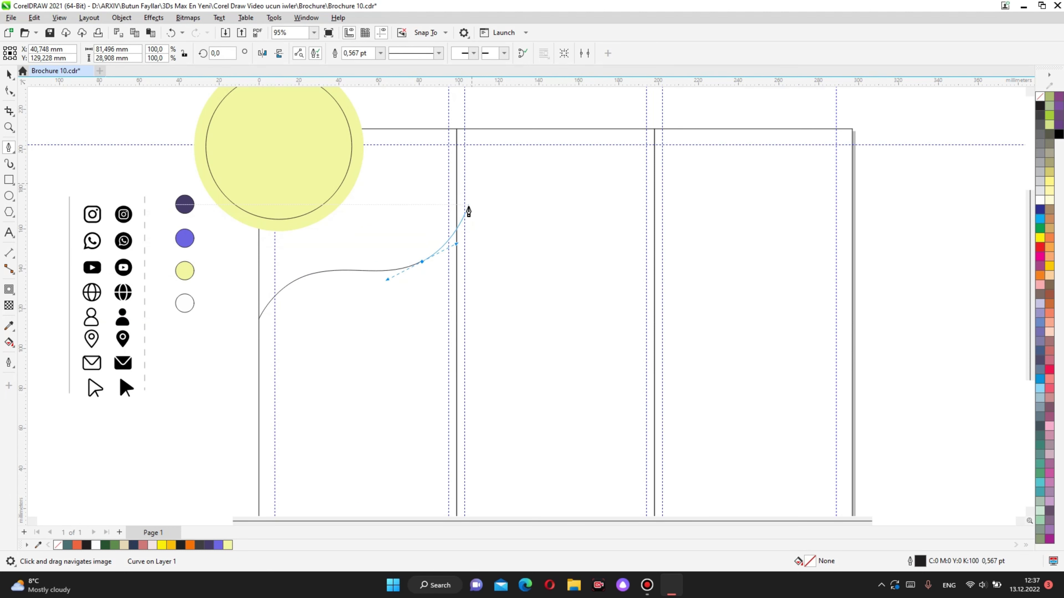
drag(485, 195, 515, 157)
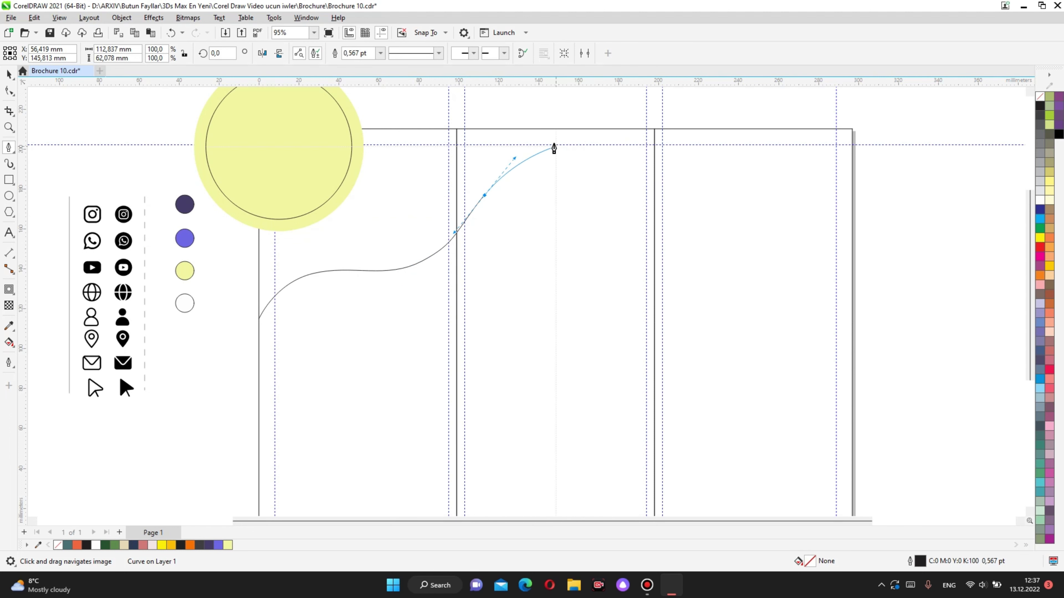
drag(562, 138, 594, 136)
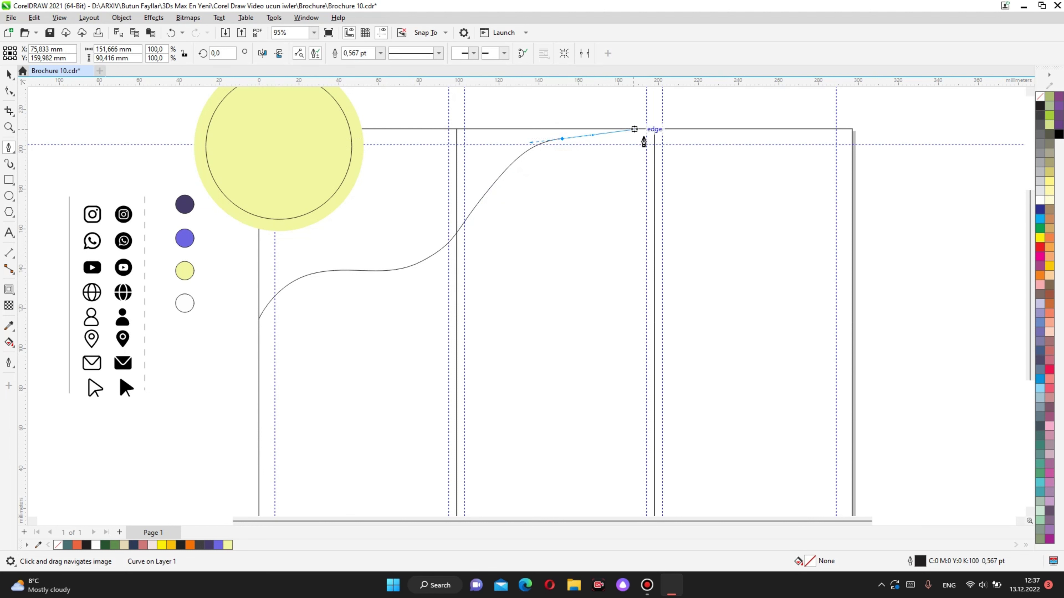
click(654, 136)
key(space)
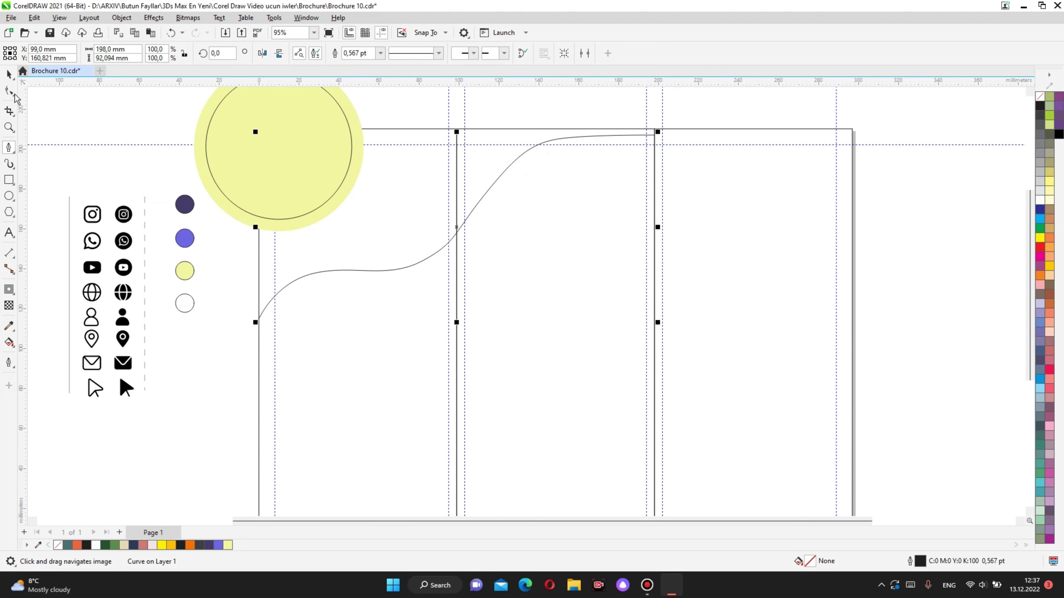
key(F10)
scroll(630, 107, up, 1)
drag(681, 117, 540, 161)
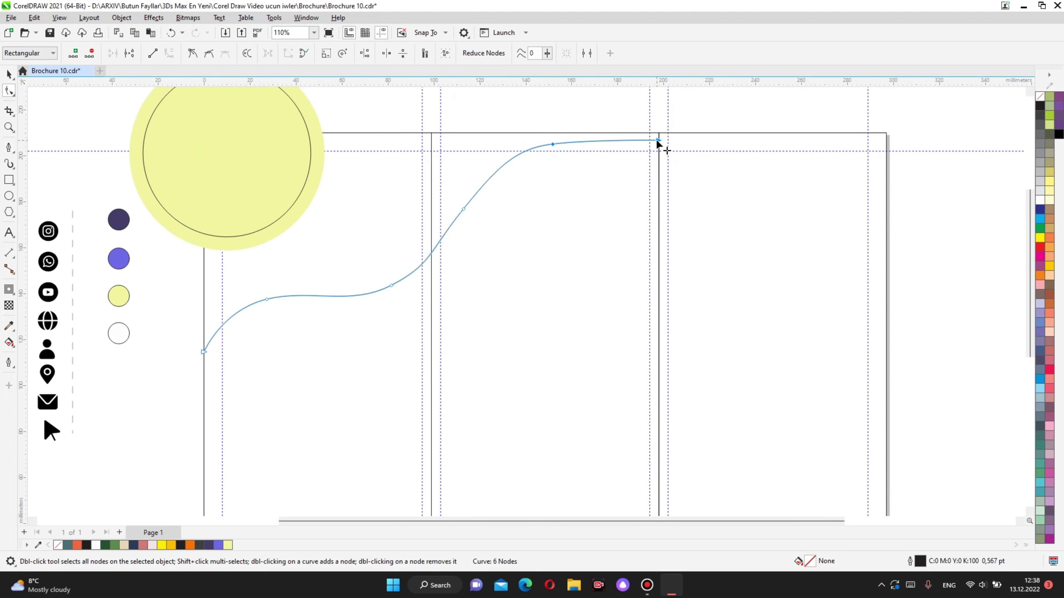
- Snap the curve's end onto the top edge and delete extra nodes, leaving four
drag(658, 141, 658, 134)
scroll(577, 120, up, 1)
click(563, 124)
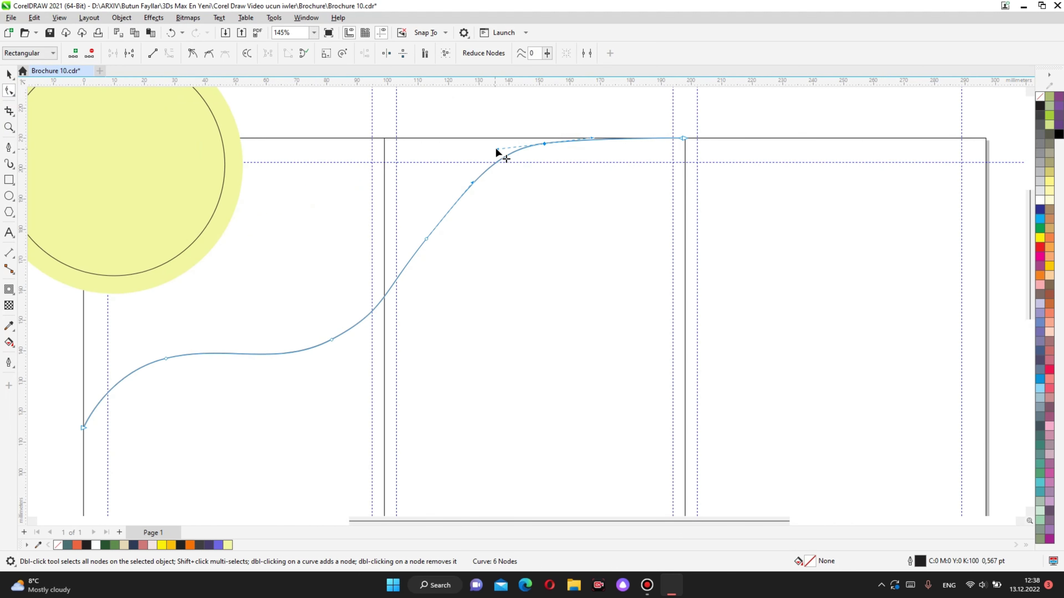
click(426, 239)
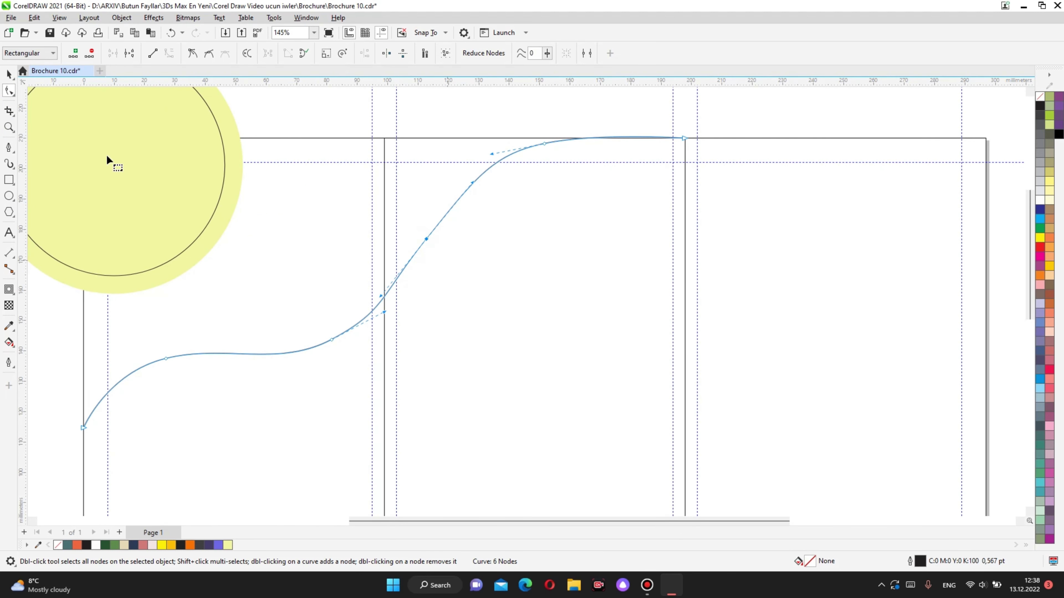
click(89, 53)
double_click(472, 182)
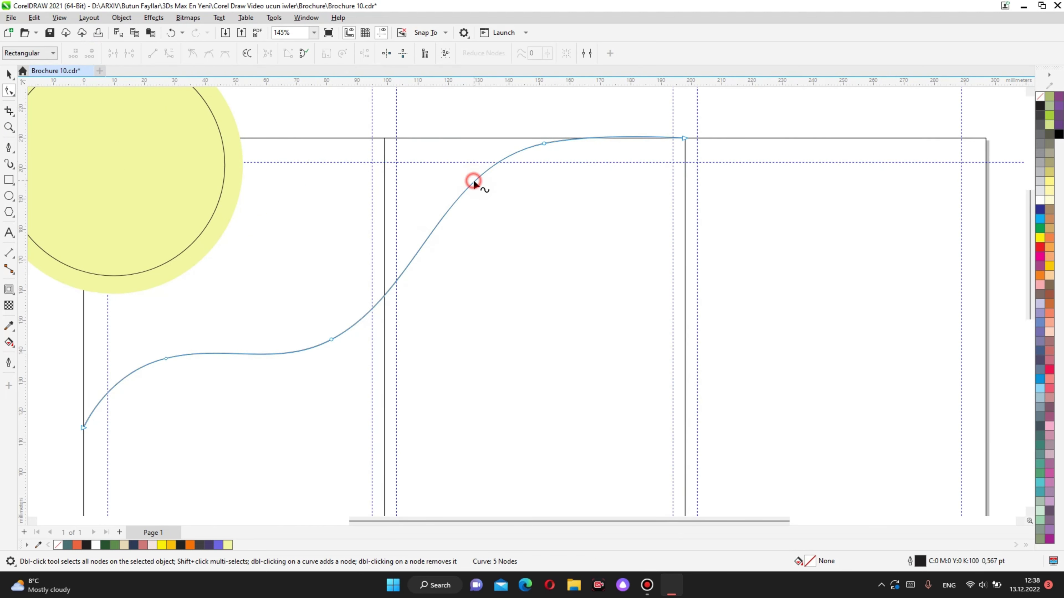
click(574, 134)
click(89, 53)
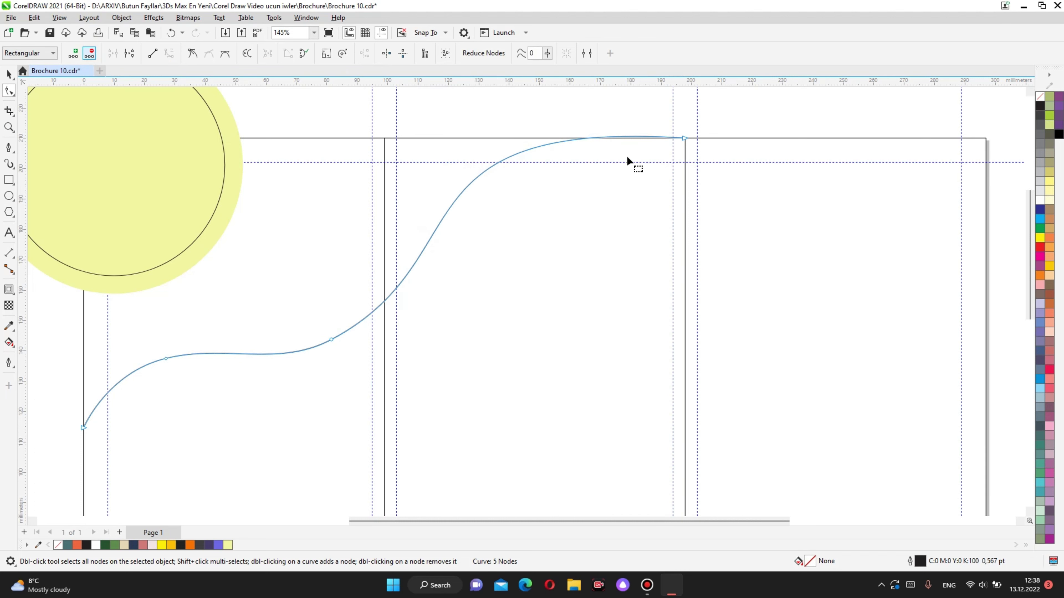
- Level the end node's control handle so the wave flattens smoothly into the top edge
drag(712, 121, 507, 160)
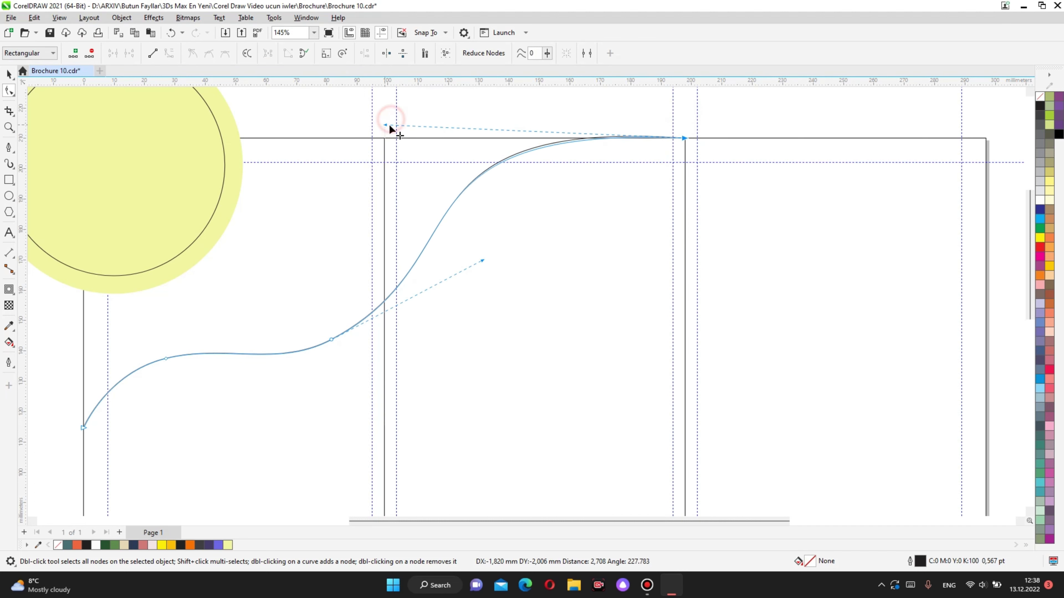
drag(390, 122, 392, 131)
scroll(737, 146, up, 2)
drag(210, 122, 190, 133)
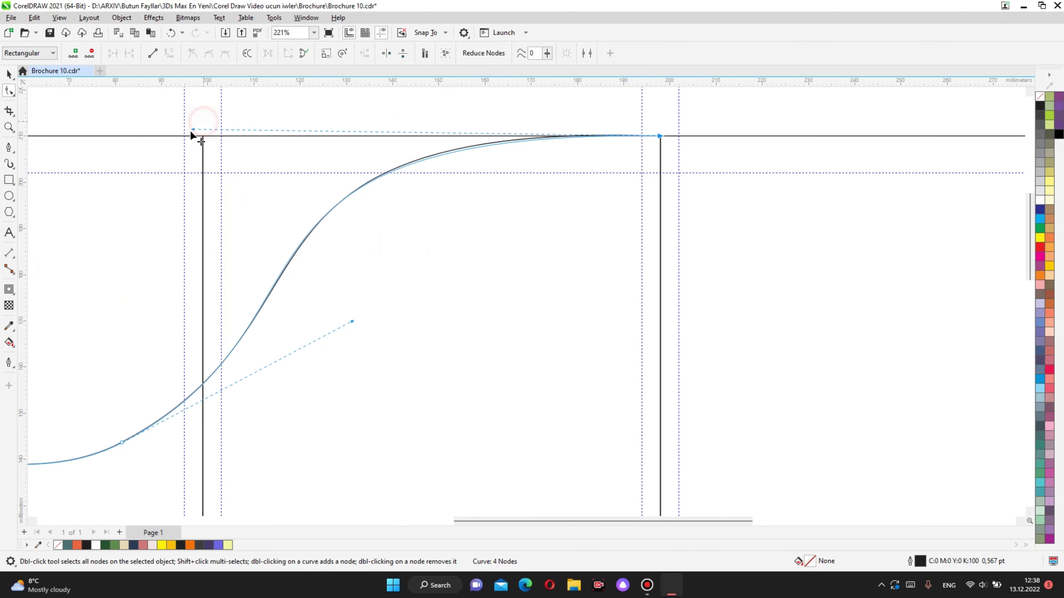
scroll(619, 161, down, 1)
scroll(624, 163, down, 2)
scroll(401, 257, up, 1)
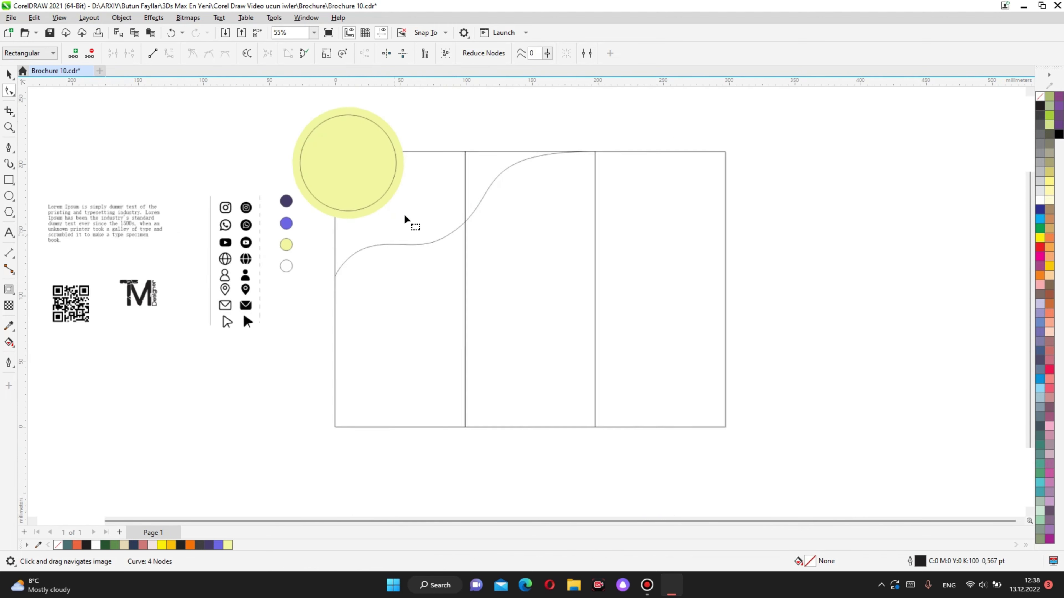
scroll(404, 207, up, 1)
key(space)
- Smart Fill the region above the wave with dark purple #453C67 sampled from the swatch
click(212, 117)
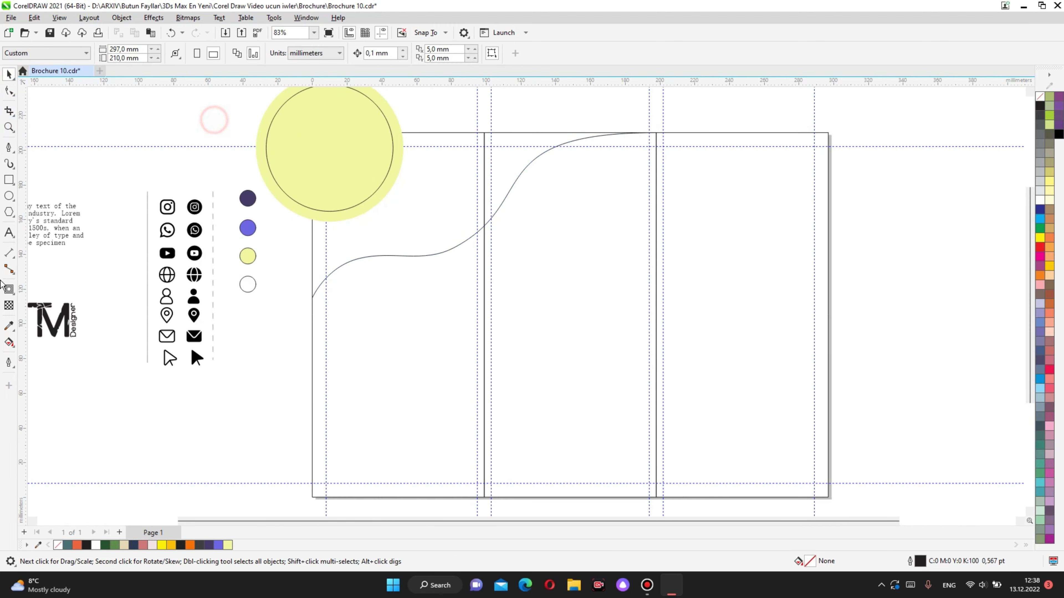
click(9, 326)
click(9, 343)
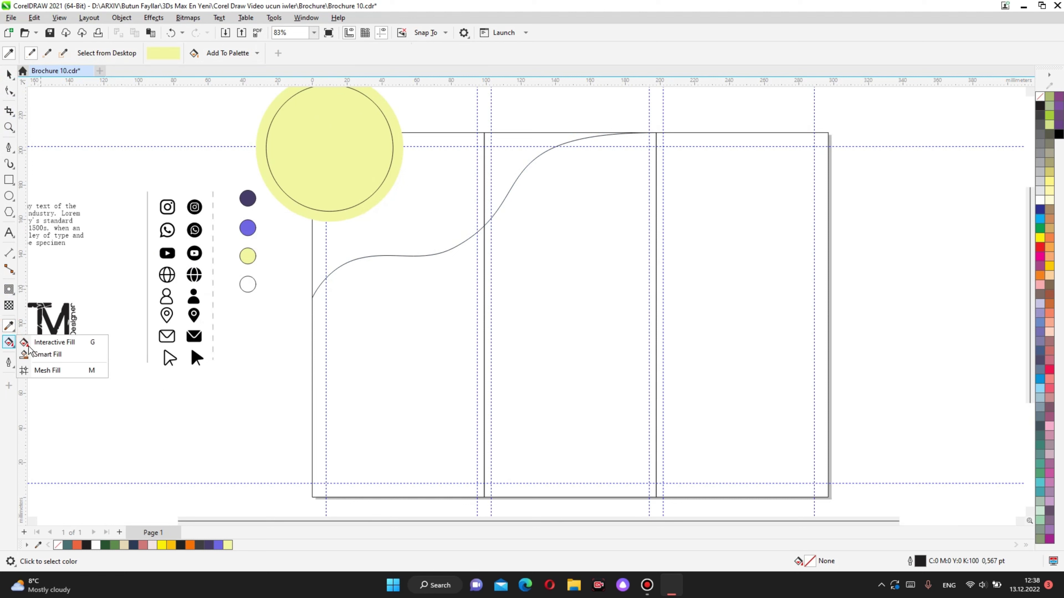
click(41, 354)
click(125, 53)
click(208, 214)
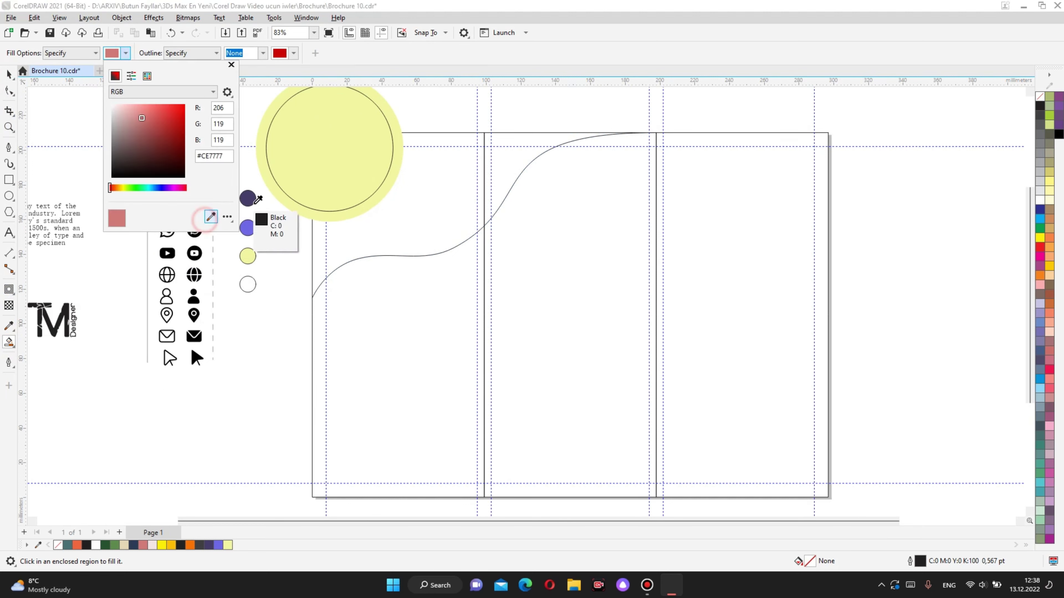
click(247, 198)
click(409, 204)
click(493, 164)
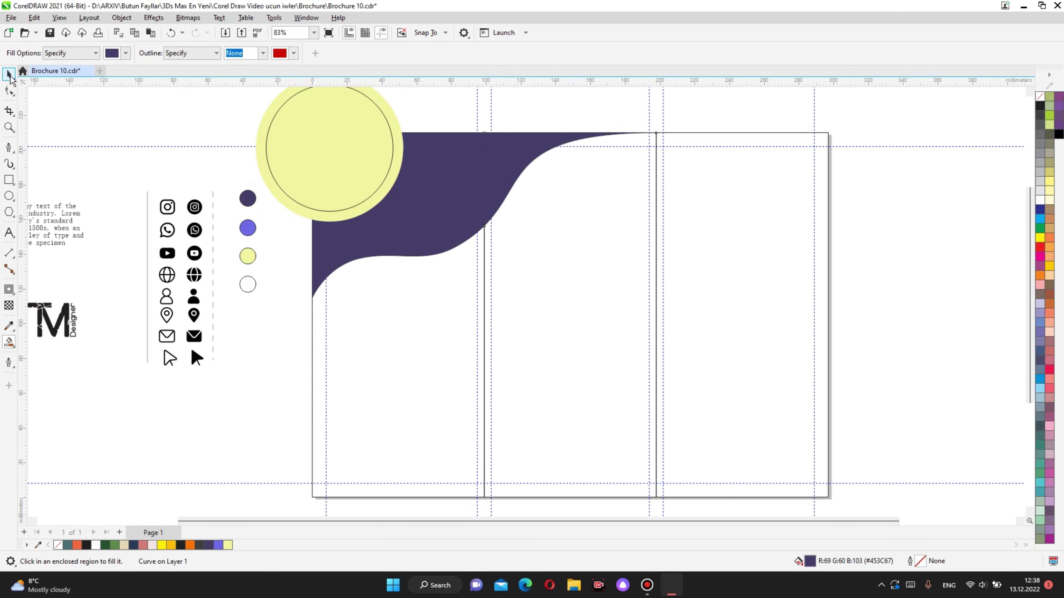
- Return to the Pick tool and select the new purple shape
click(9, 75)
click(442, 107)
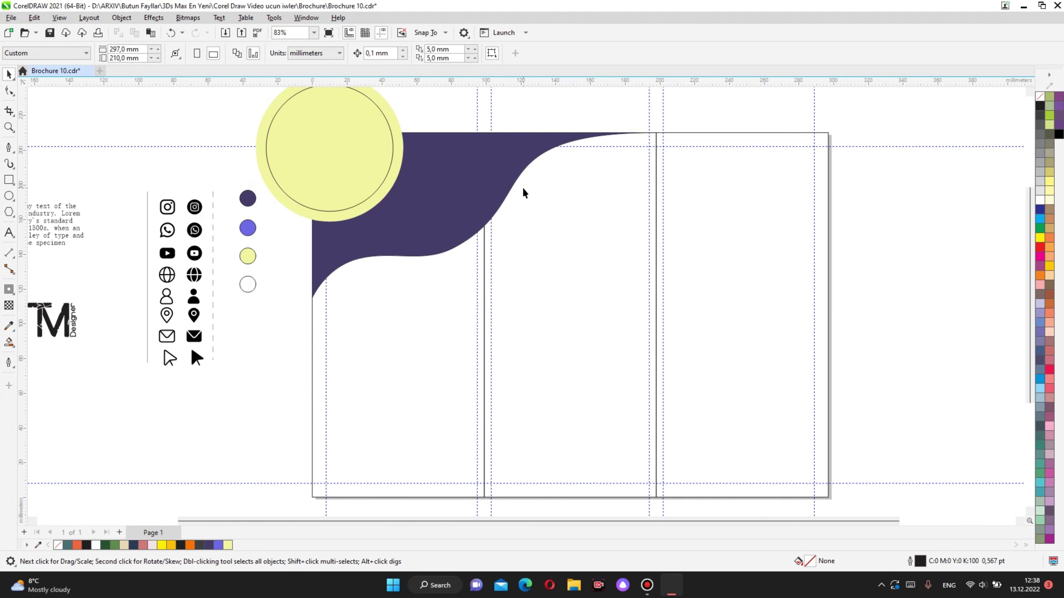
scroll(490, 186, up, 2)
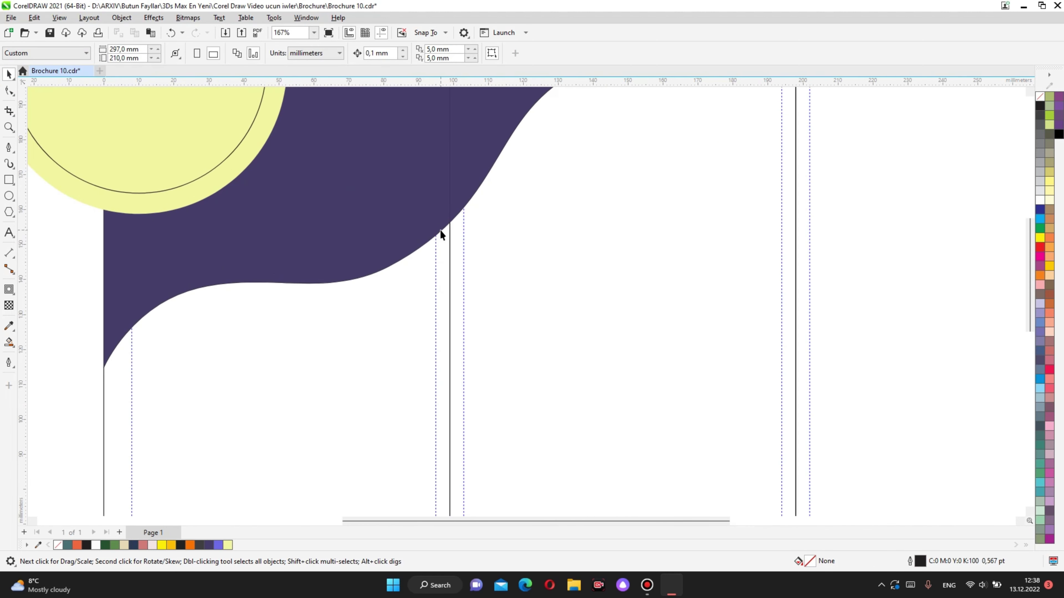
click(439, 229)
scroll(462, 231, down, 3)
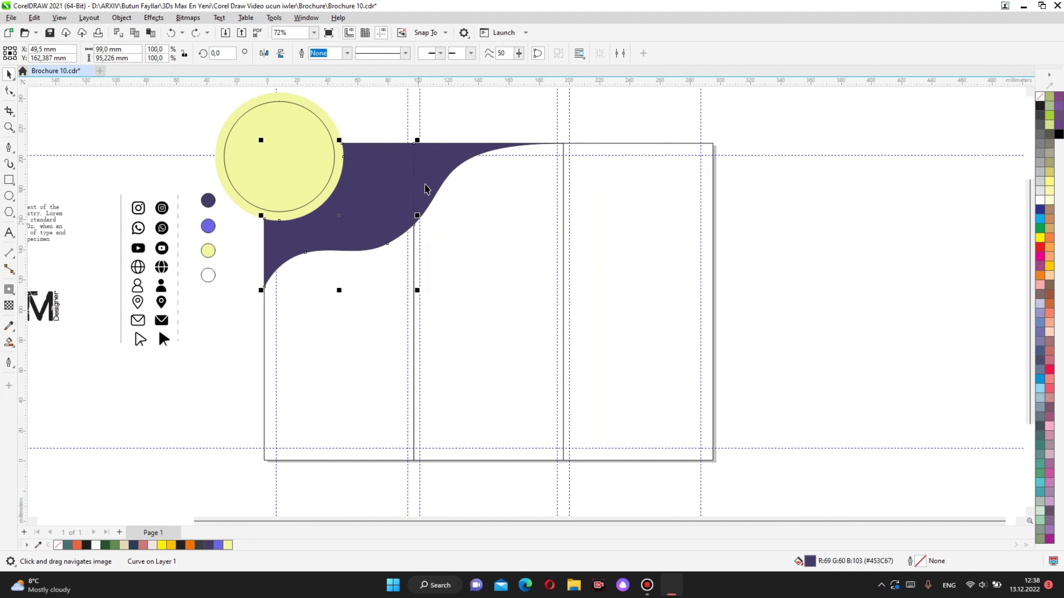
- Combine the two purple wave pieces into a single curve
scroll(425, 189, up, 1)
click(427, 161)
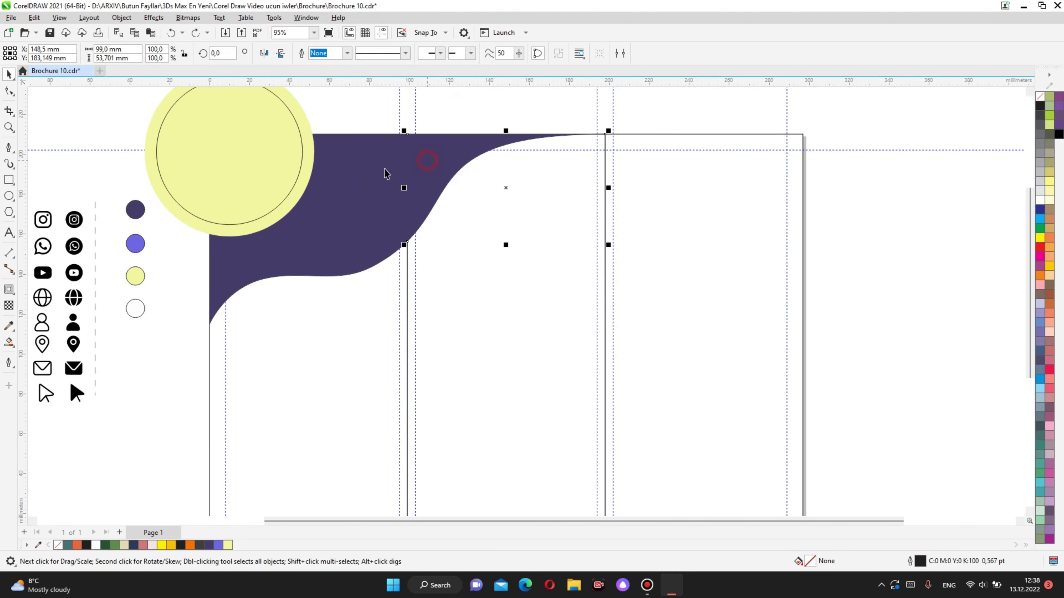
shift+click(342, 180)
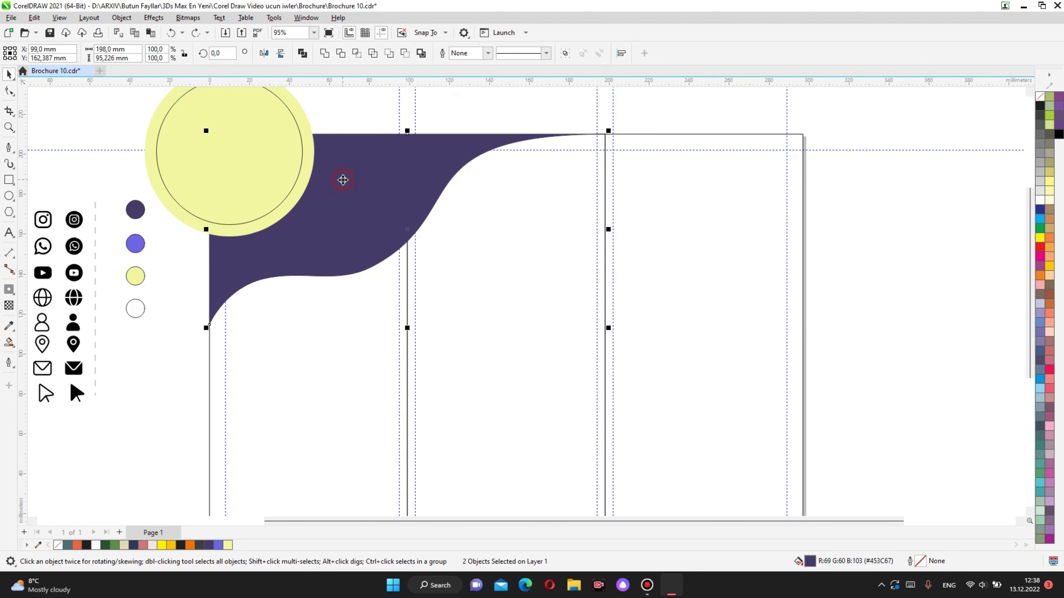
click(325, 53)
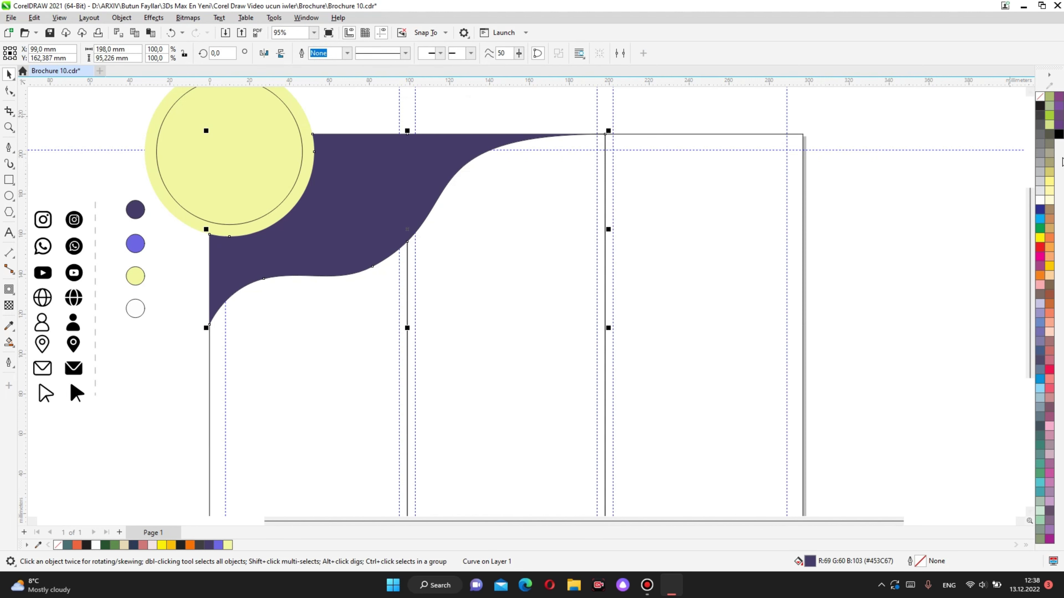
- Check the merged wave's seam with a temporary cyan outline, then clear its fill and outline
right_click(1042, 223)
click(962, 225)
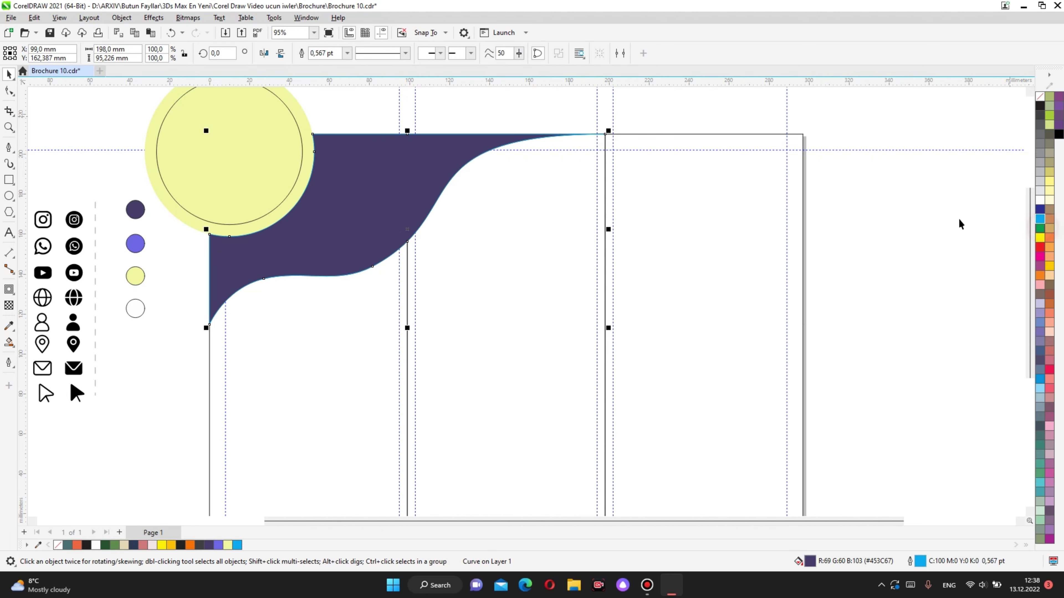
click(1041, 98)
scroll(393, 274, up, 5)
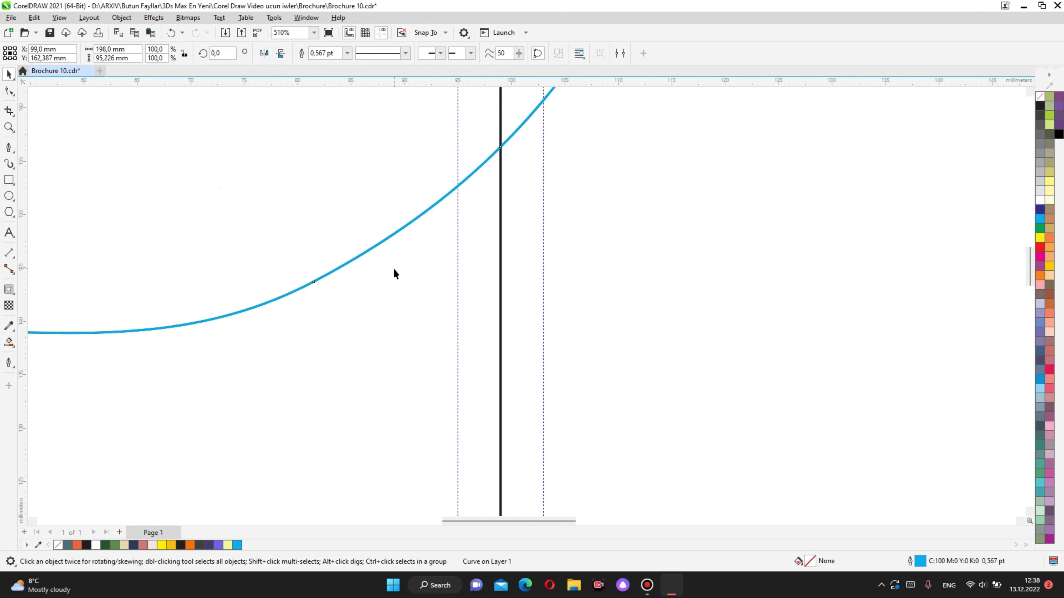
scroll(408, 250, down, 7)
right_click(1040, 96)
- Fill the invisible wave with dark purple #453C67 and no outline
click(435, 199)
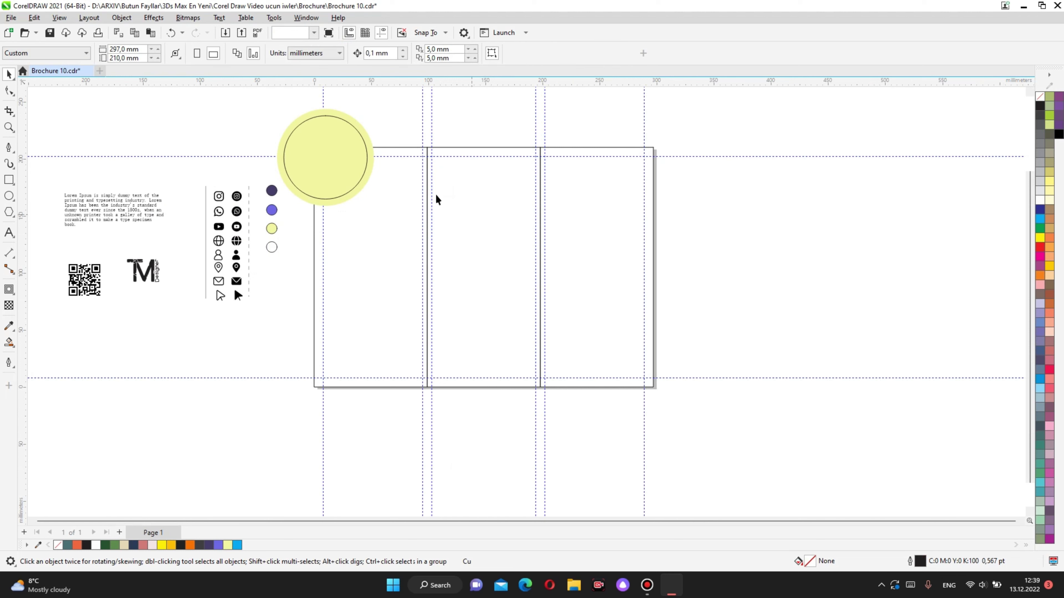
click(404, 169)
scroll(259, 191, up, 1)
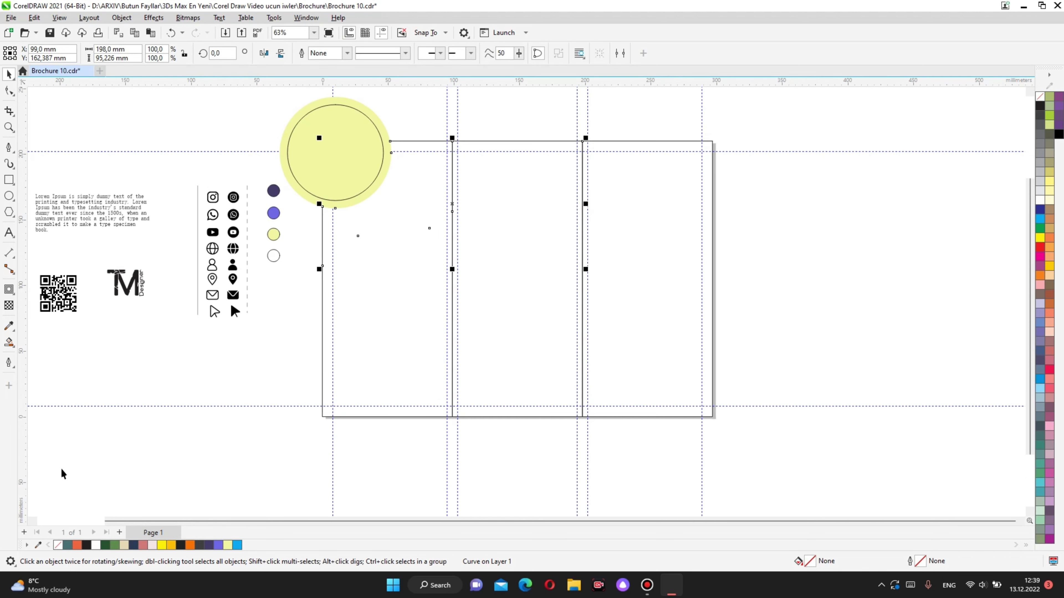
click(219, 545)
click(208, 545)
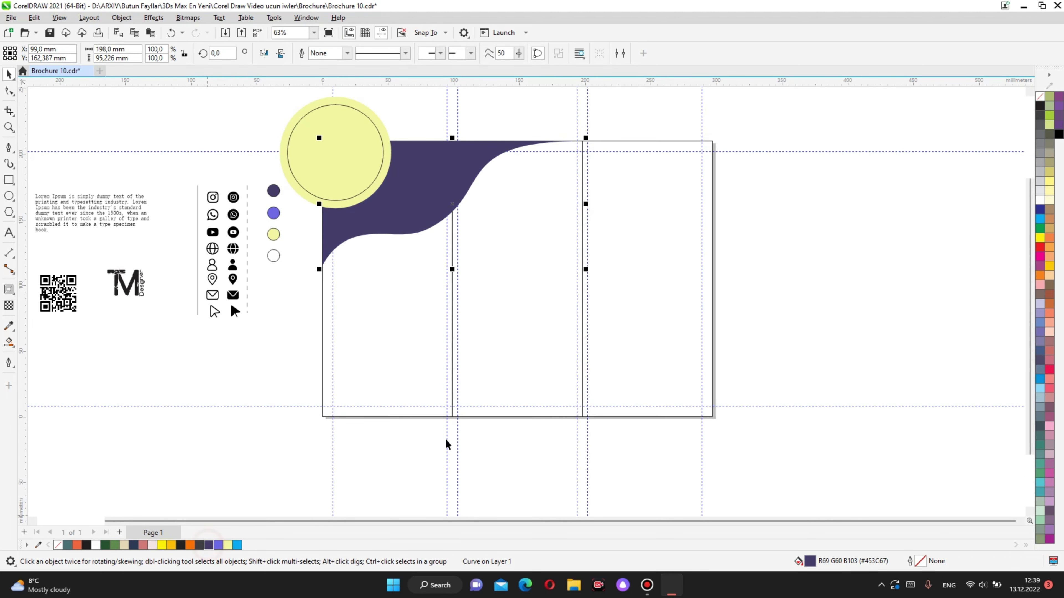
click(717, 266)
scroll(480, 151, up, 1)
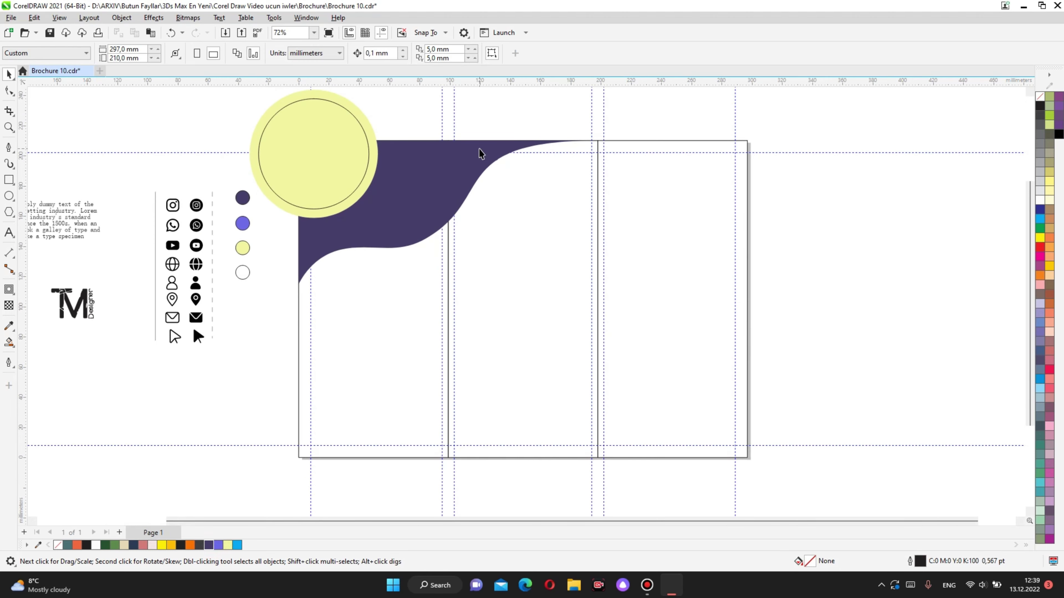
drag(480, 151, 473, 176)
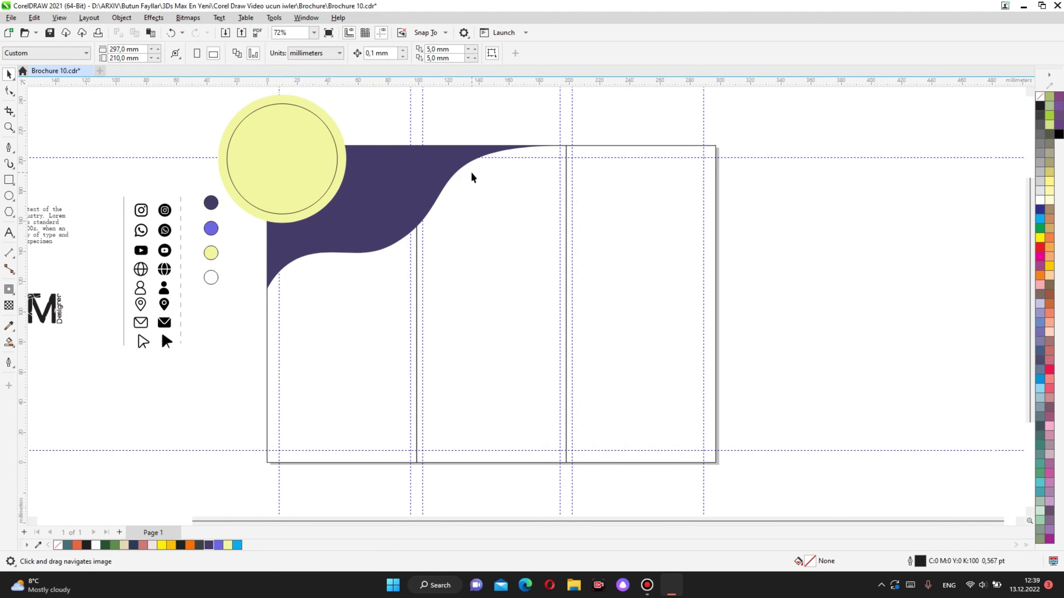
scroll(420, 202, down, 1)
scroll(404, 185, up, 2)
scroll(413, 246, down, 1)
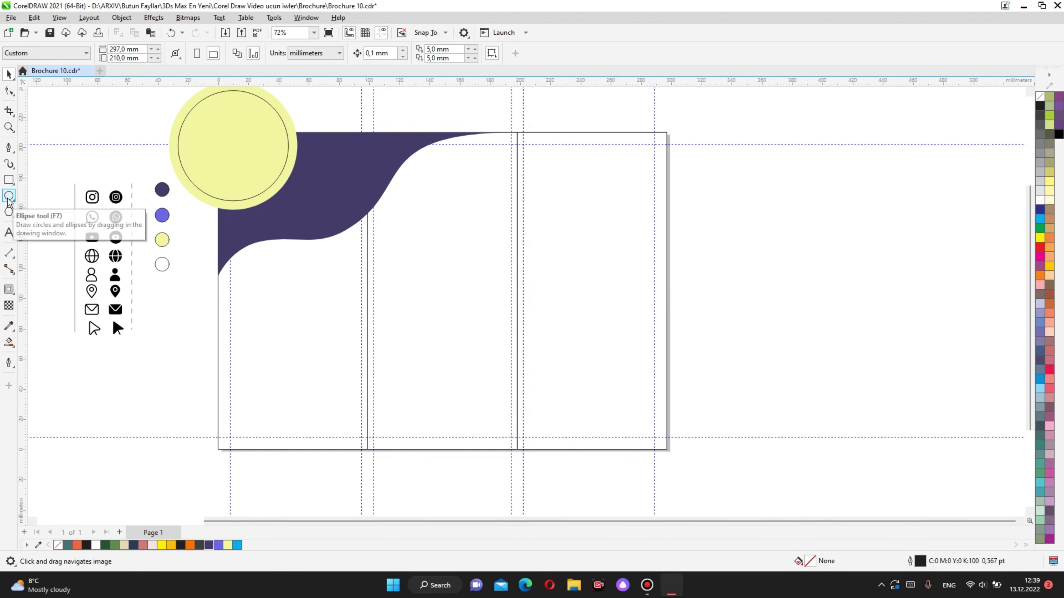
- Copy the yellow ringed circle group into the right-hand panel
click(9, 197)
click(9, 75)
scroll(282, 213, down, 1)
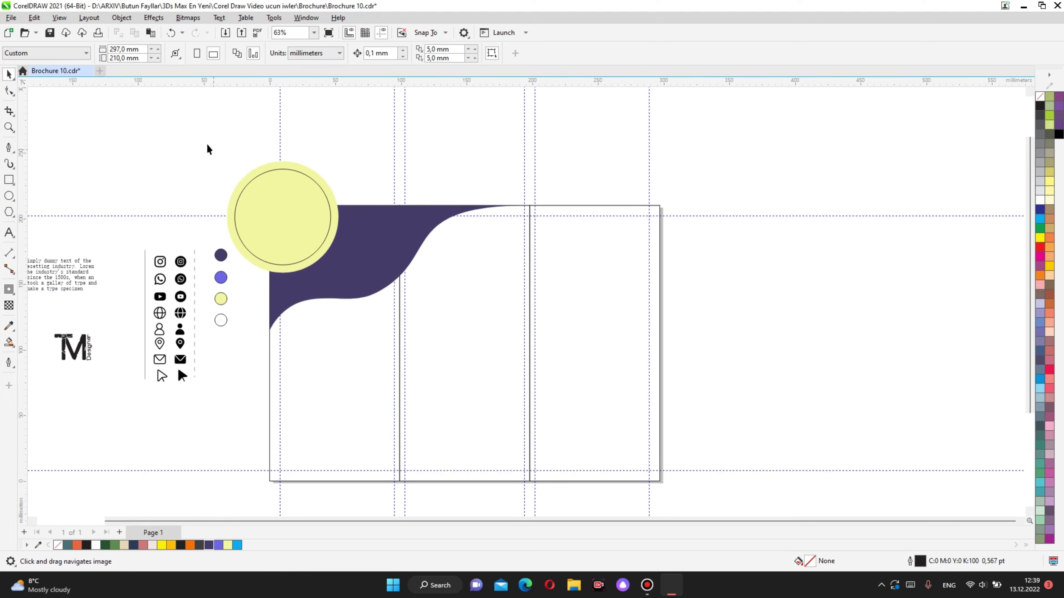
drag(207, 143, 373, 279)
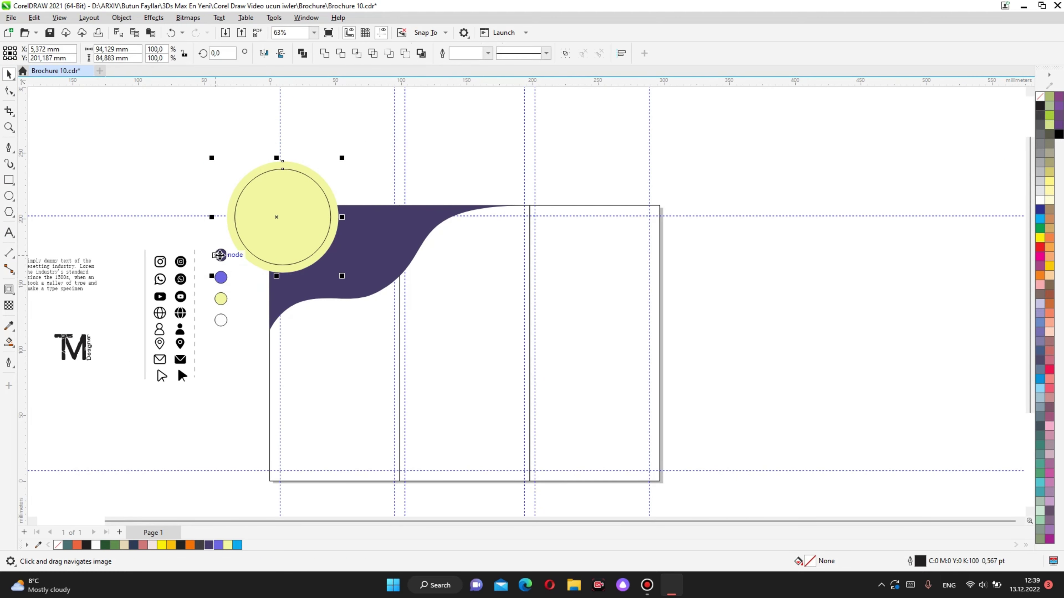
drag(282, 217, 580, 290)
- Scale the circle copy to 93.761 mm and position it at the panel's top
scroll(486, 285, up, 1)
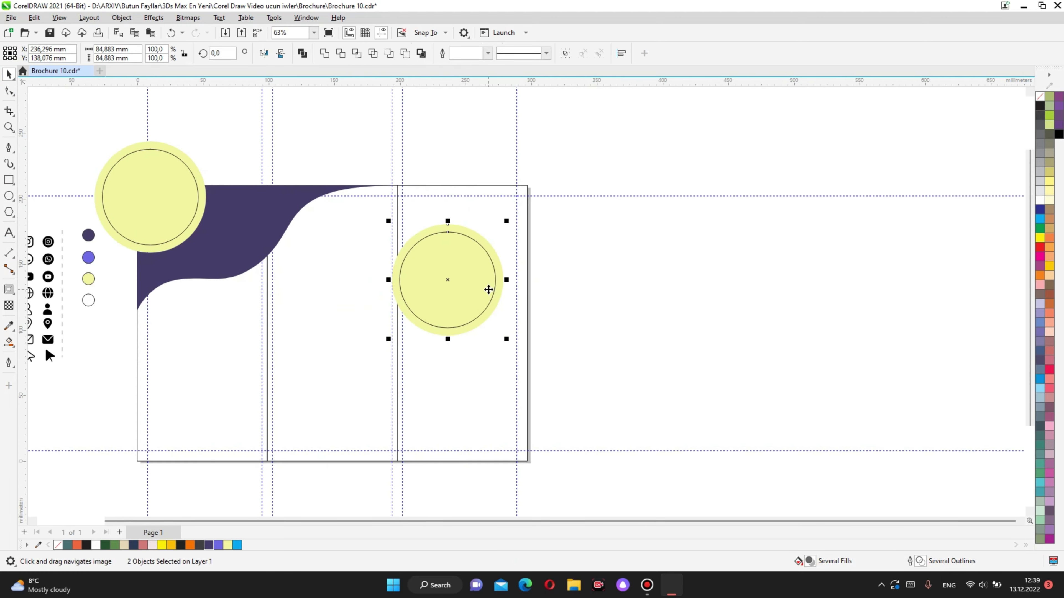
scroll(511, 357, up, 1)
drag(519, 359, 519, 362)
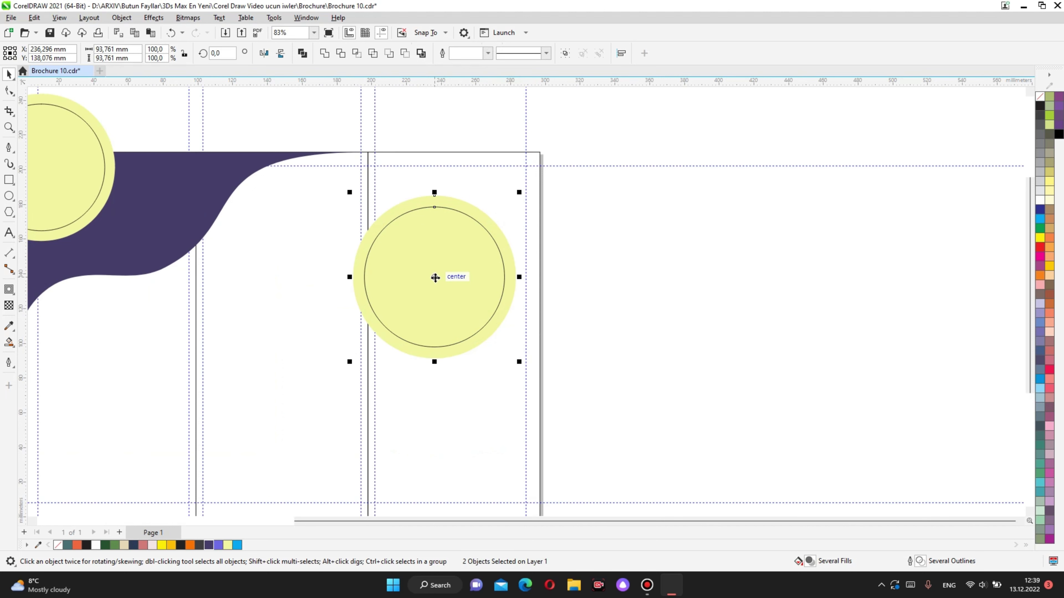
mouse_move(436, 277)
mouse_down()
mouse_move(451, 250)
mouse_move(416, 258)
mouse_move(406, 247)
mouse_up()
scroll(451, 250, up, 1)
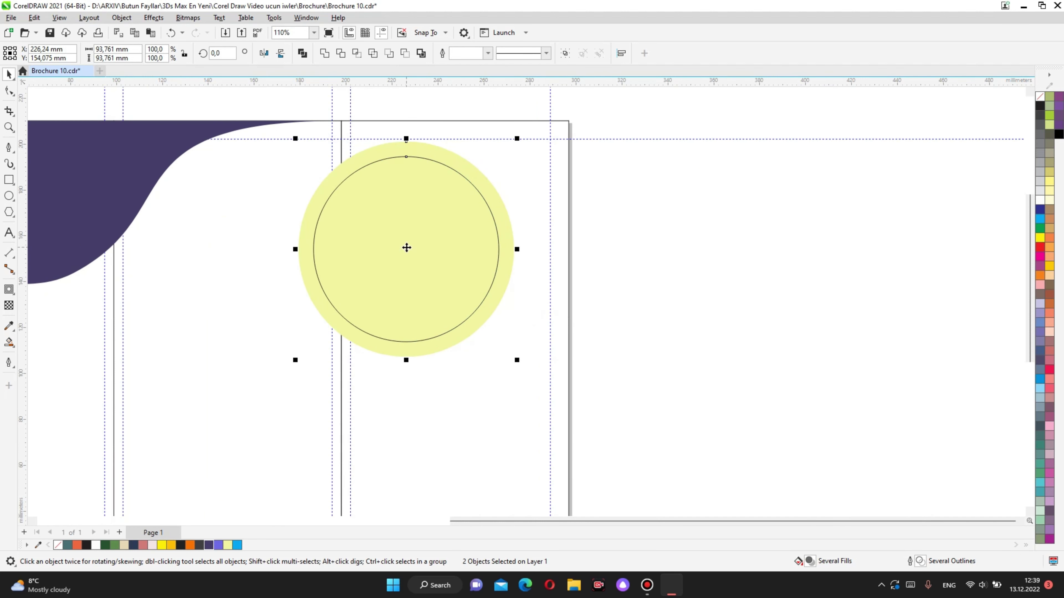
drag(407, 146, 402, 141)
scroll(443, 192, down, 1)
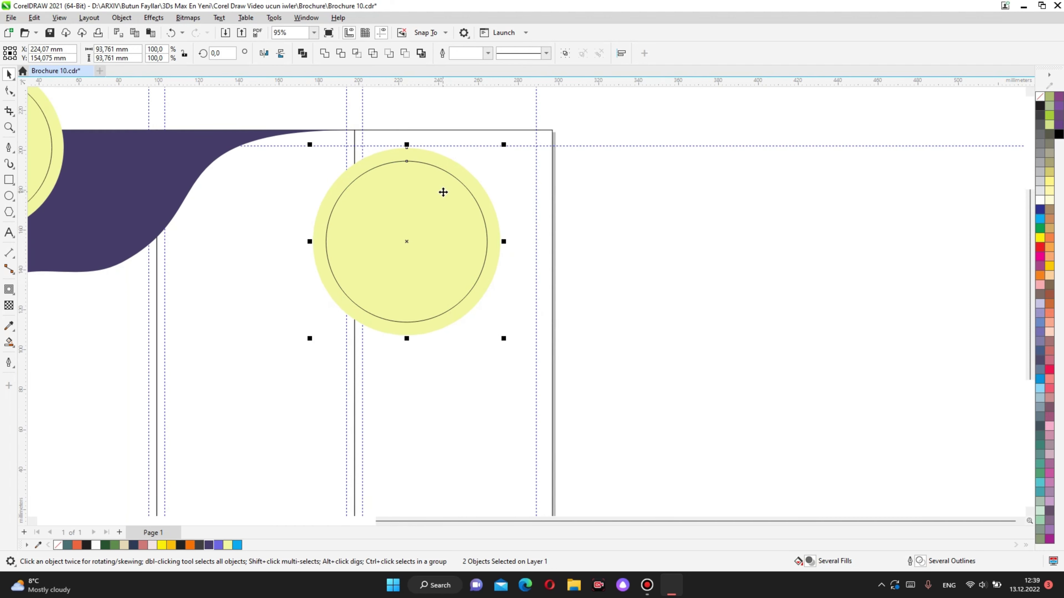
scroll(443, 192, down, 1)
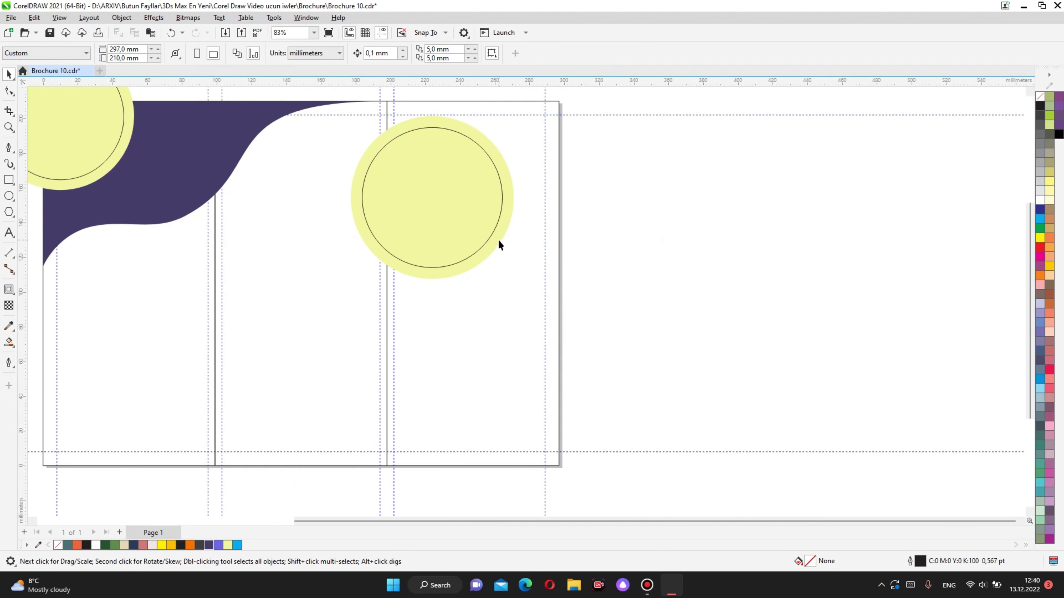
- Draw a tall rectangle from the right-panel circle's middle down to the page bottom
click(9, 180)
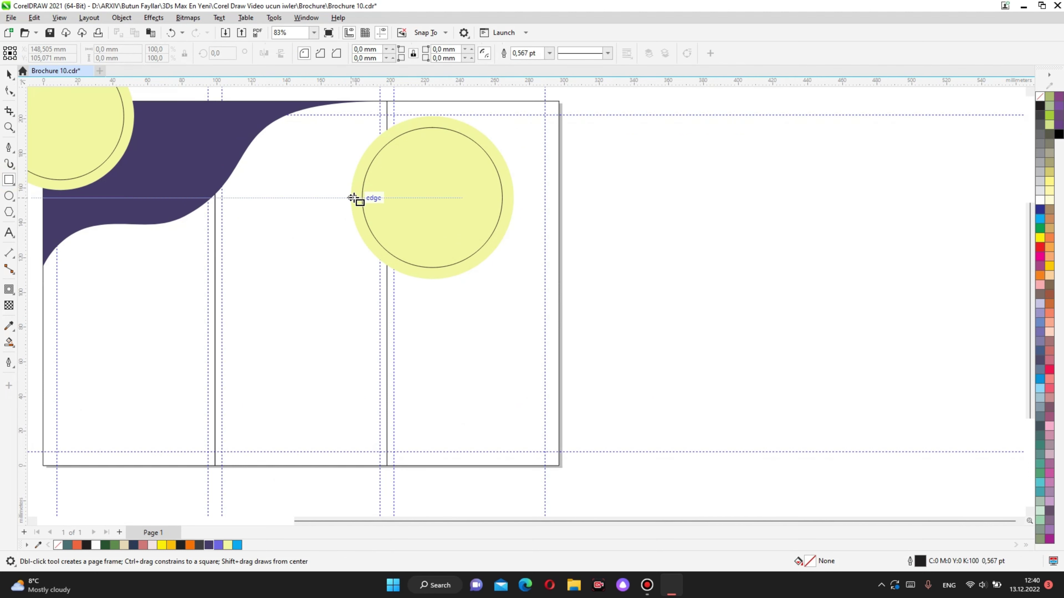
mouse_move(351, 198)
mouse_down()
mouse_move(503, 398)
mouse_move(511, 456)
mouse_up()
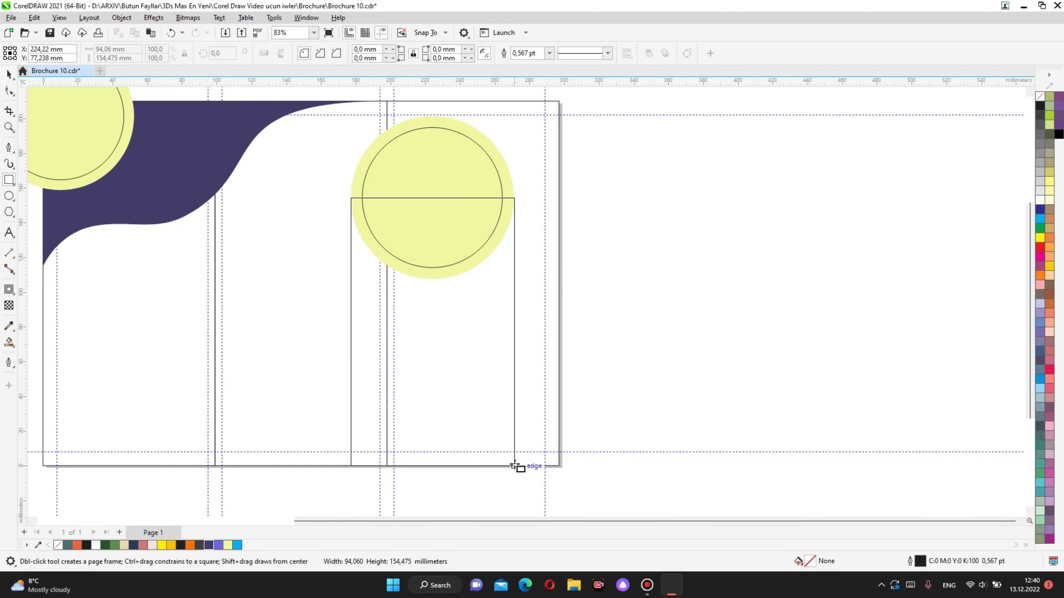
mouse_move(511, 455)
mouse_down()
mouse_move(513, 193)
mouse_move(514, 465)
mouse_up()
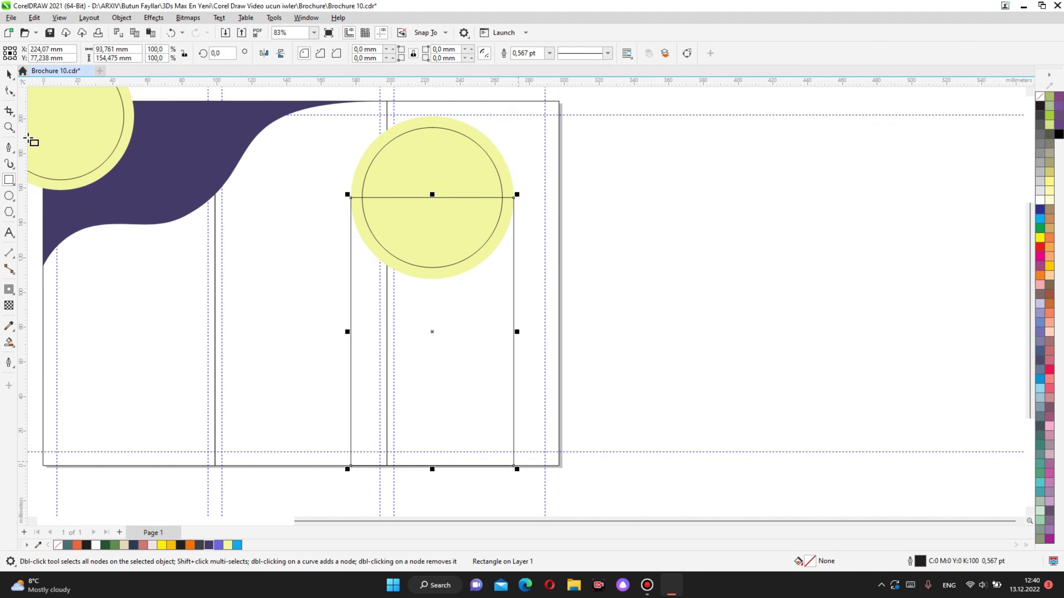
- Round only the rectangle's bottom-left corner to about 43 mm
click(9, 90)
click(352, 467)
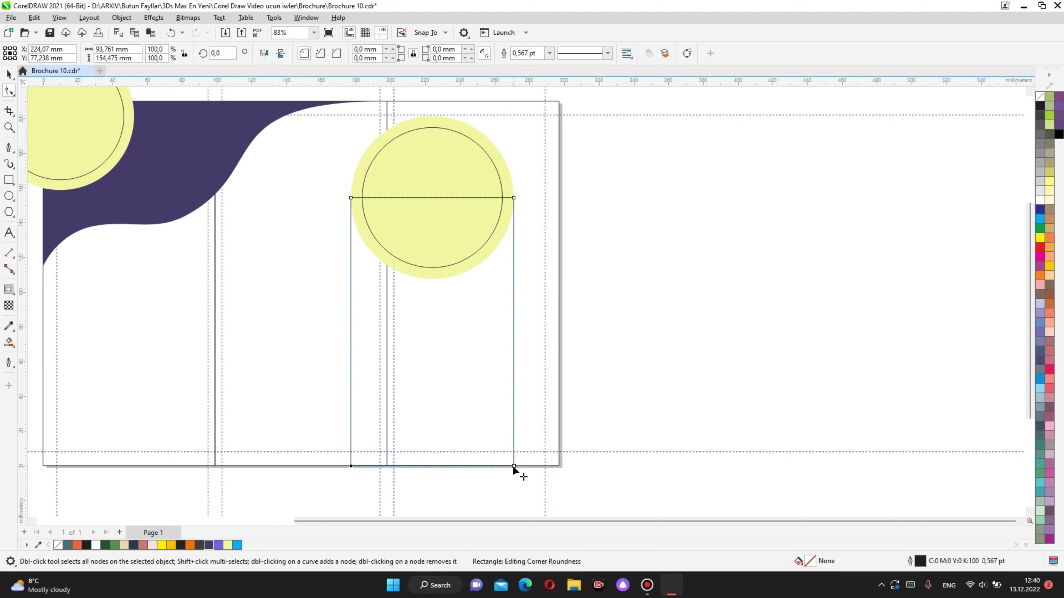
drag(514, 467, 529, 436)
key(ctrl+z)
drag(330, 403, 331, 391)
click(9, 74)
scroll(388, 277, down, 1)
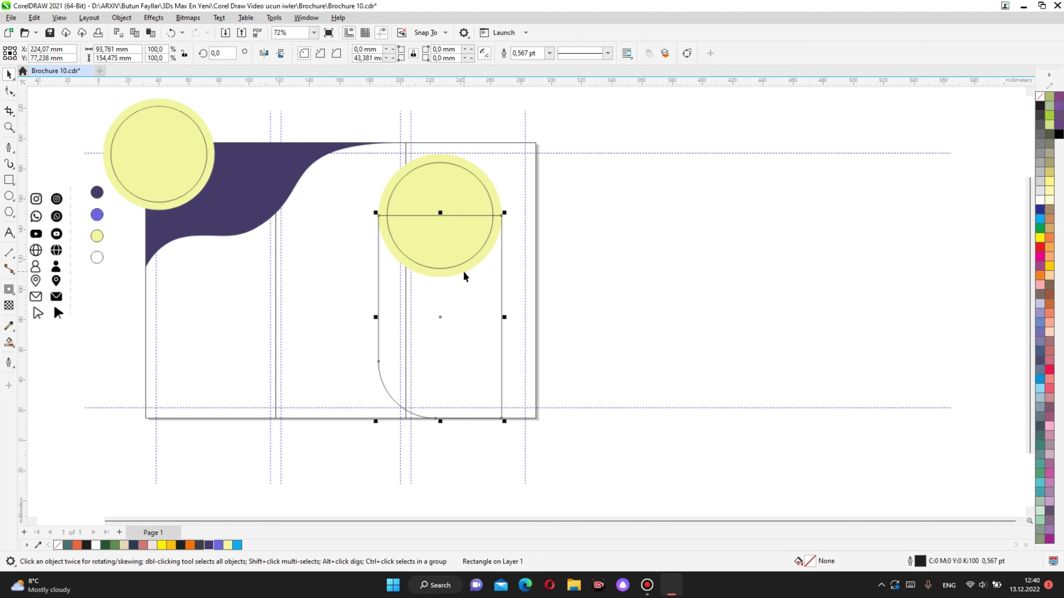
click(650, 268)
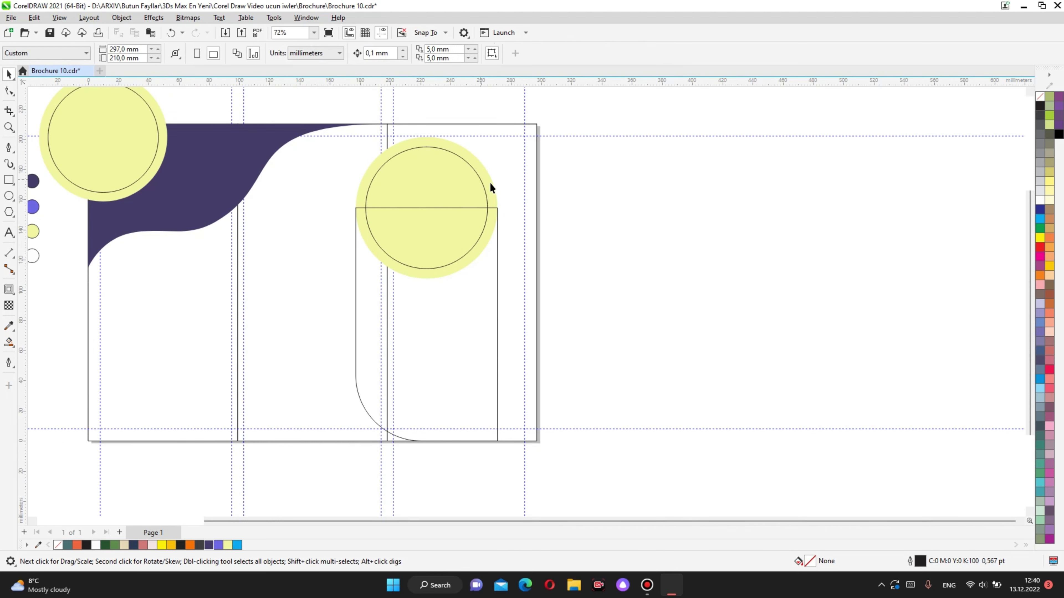
- Move the right-panel rectangle and circle flush to the page's right edge
drag(567, 104, 347, 469)
scroll(492, 364, up, 1)
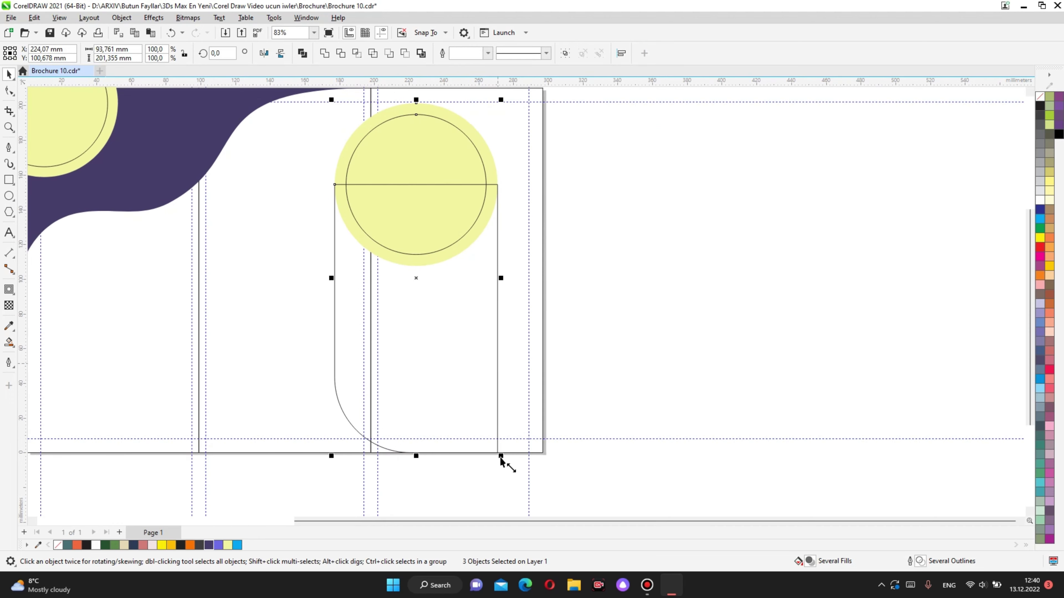
drag(498, 452, 543, 453)
click(654, 300)
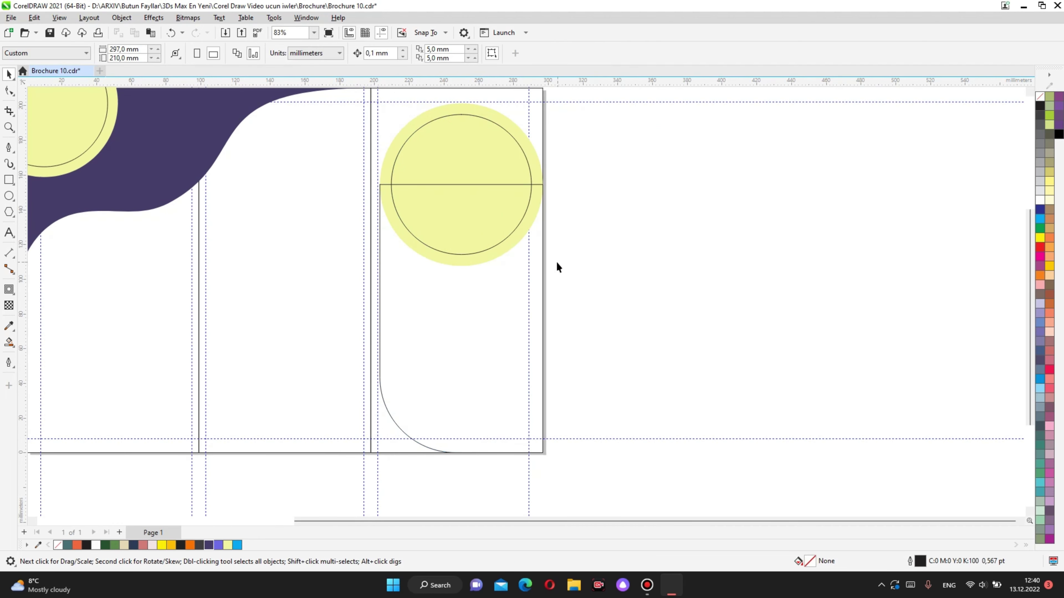
scroll(418, 205, up, 1)
scroll(418, 205, down, 3)
scroll(440, 187, up, 2)
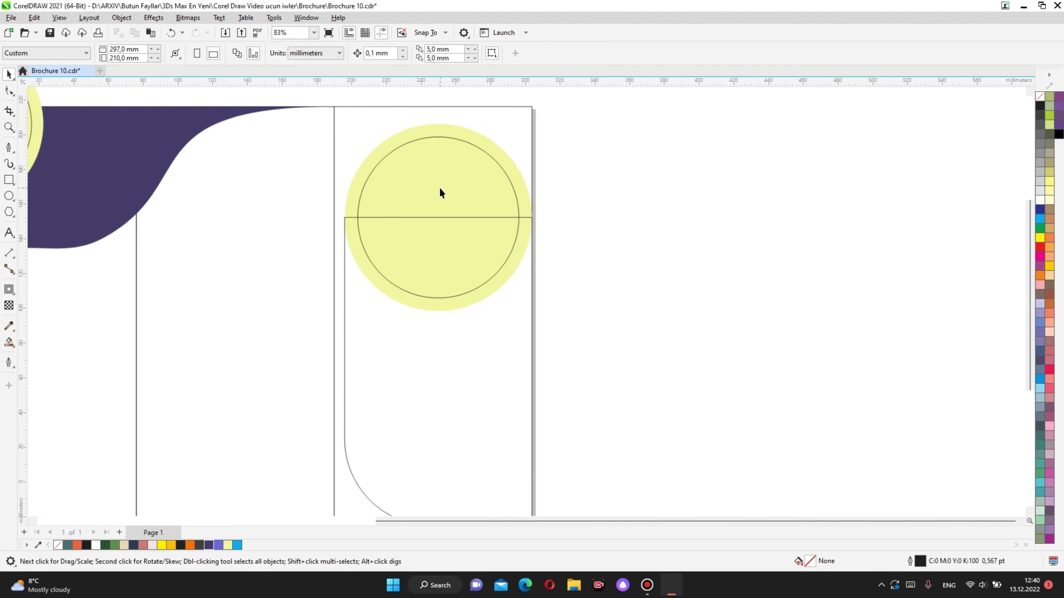
scroll(440, 187, down, 2)
scroll(555, 203, up, 2)
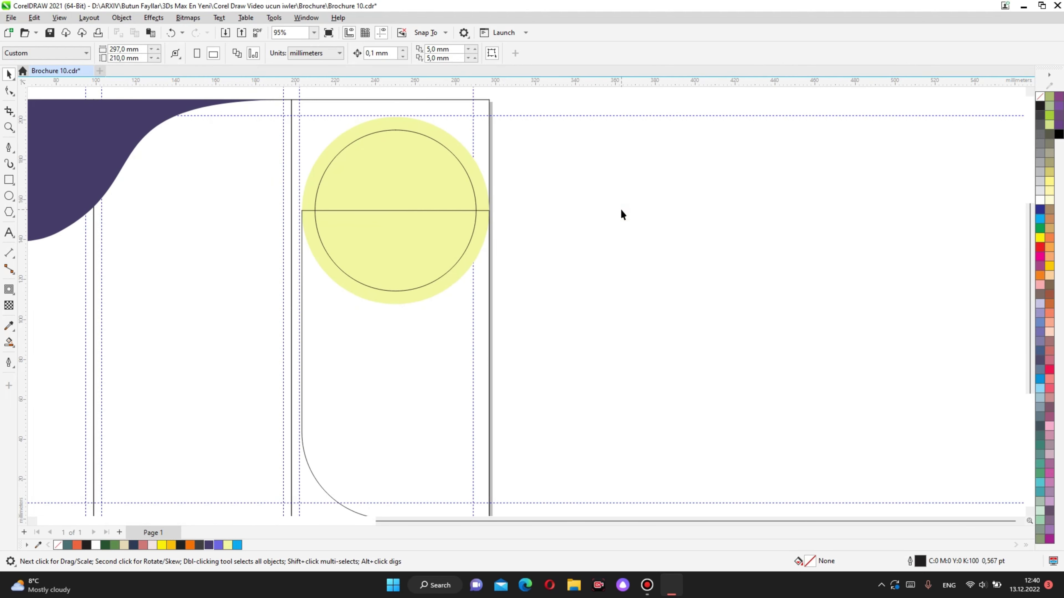
scroll(621, 215, down, 2)
scroll(462, 314, up, 1)
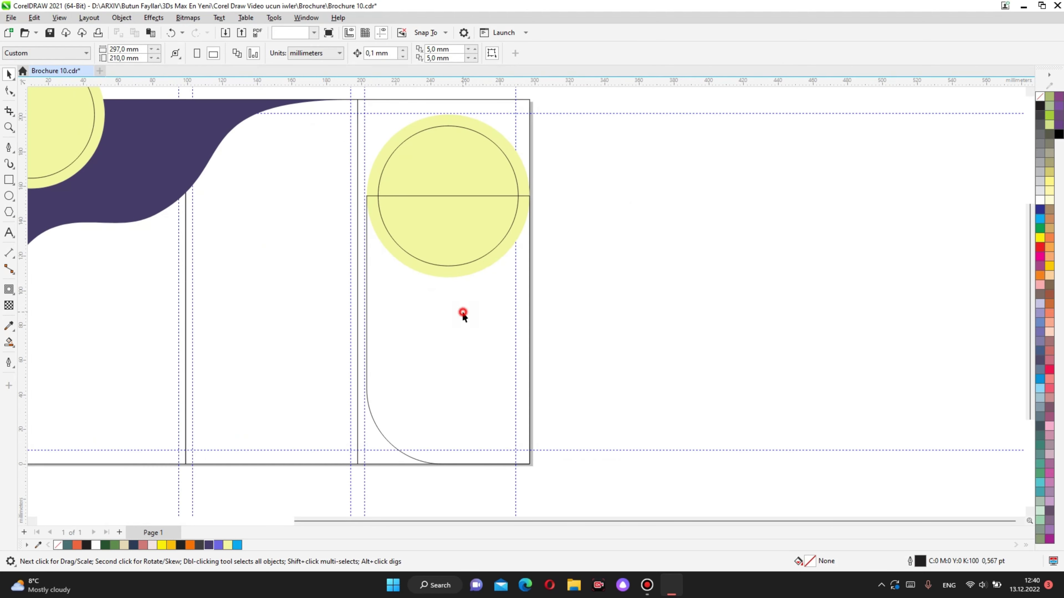
click(462, 312)
click(634, 277)
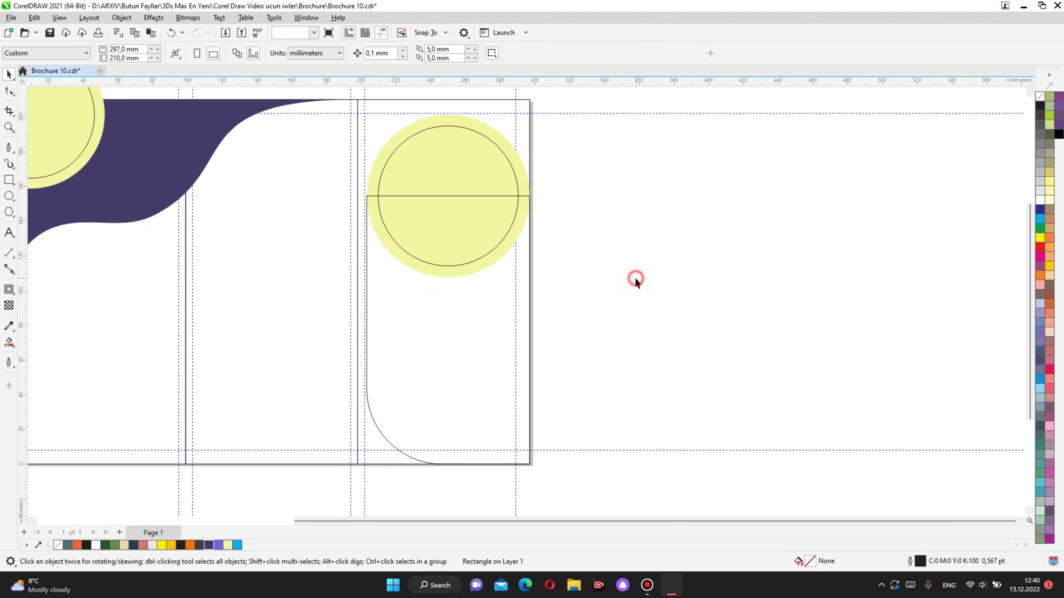
- Smart Fill the right panel's rounded area with sampled blue-violet, then undo it
click(9, 349)
click(52, 354)
scroll(416, 301, down, 2)
scroll(220, 245, up, 2)
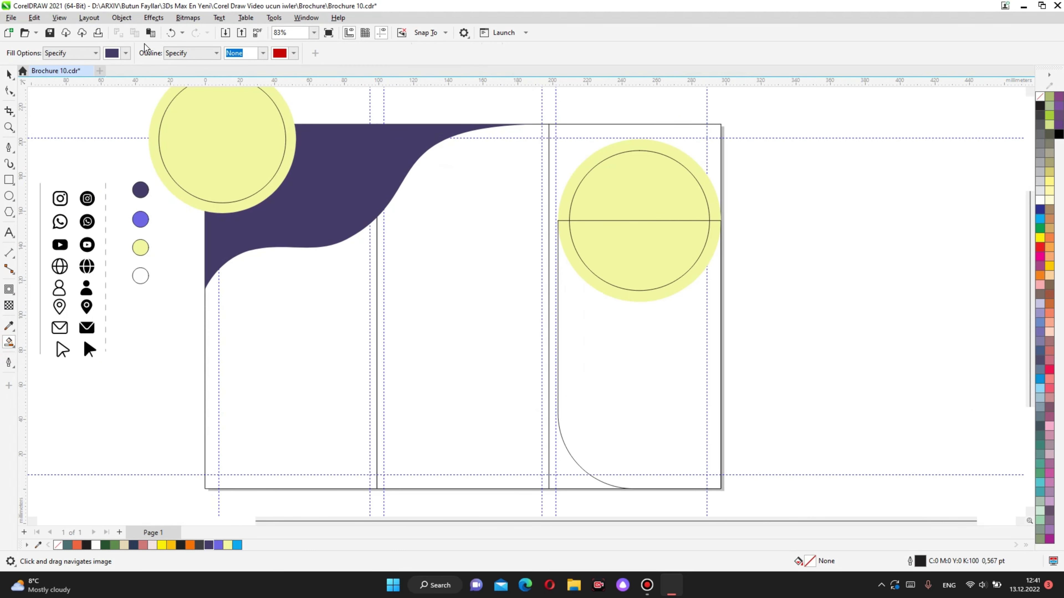
click(125, 54)
click(210, 217)
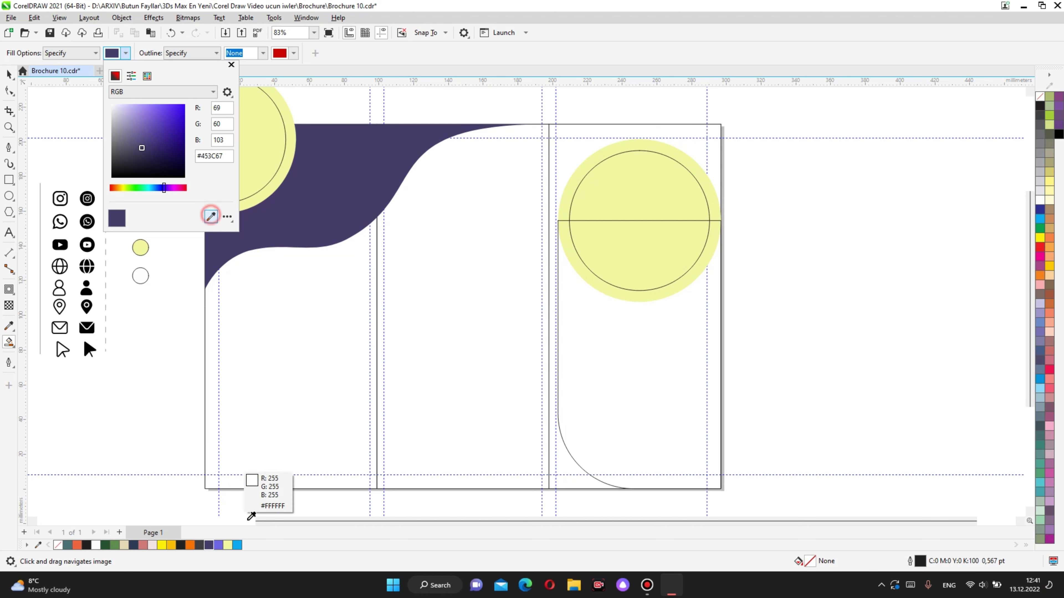
click(218, 545)
click(632, 384)
scroll(554, 332, down, 1)
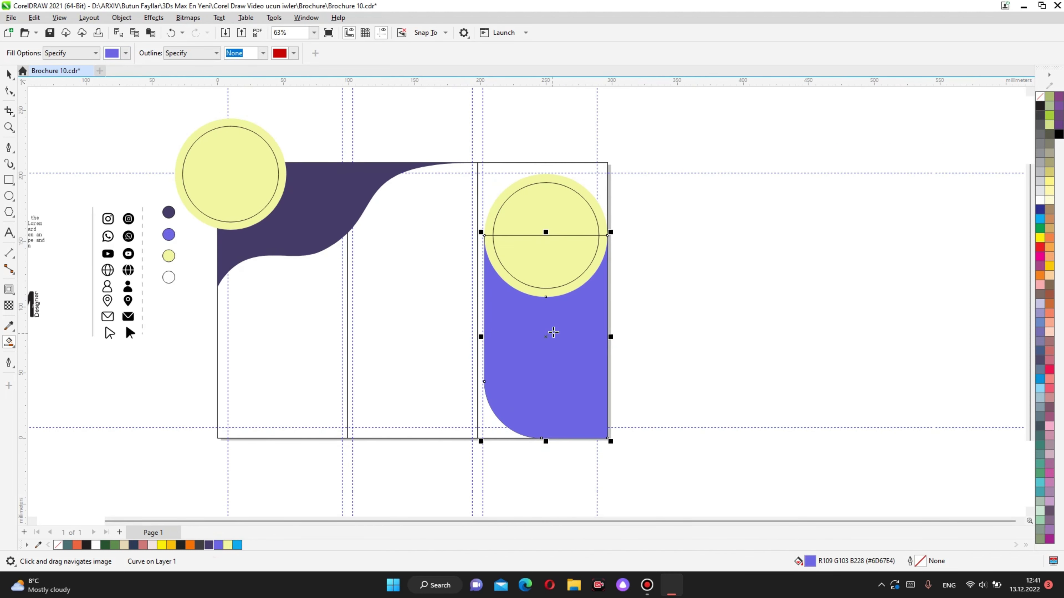
scroll(553, 332, up, 1)
scroll(554, 332, up, 1)
scroll(553, 332, down, 1)
key(ctrl+z)
scroll(577, 337, down, 1)
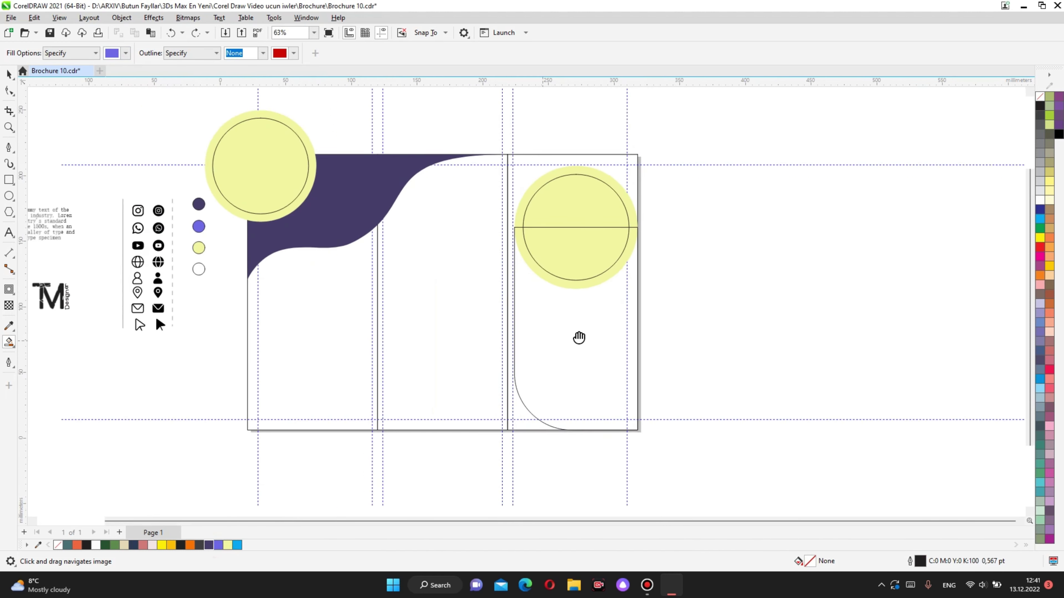
scroll(577, 334, up, 1)
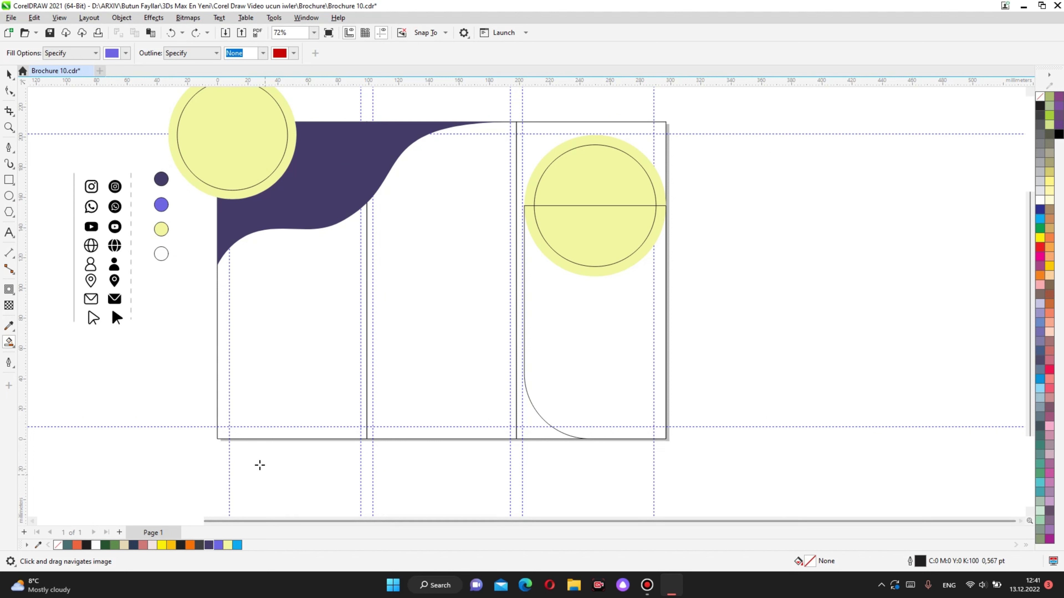
- Refill the rounded area below the yellow circle with Smart Fill and select the new shape
click(126, 53)
click(321, 163)
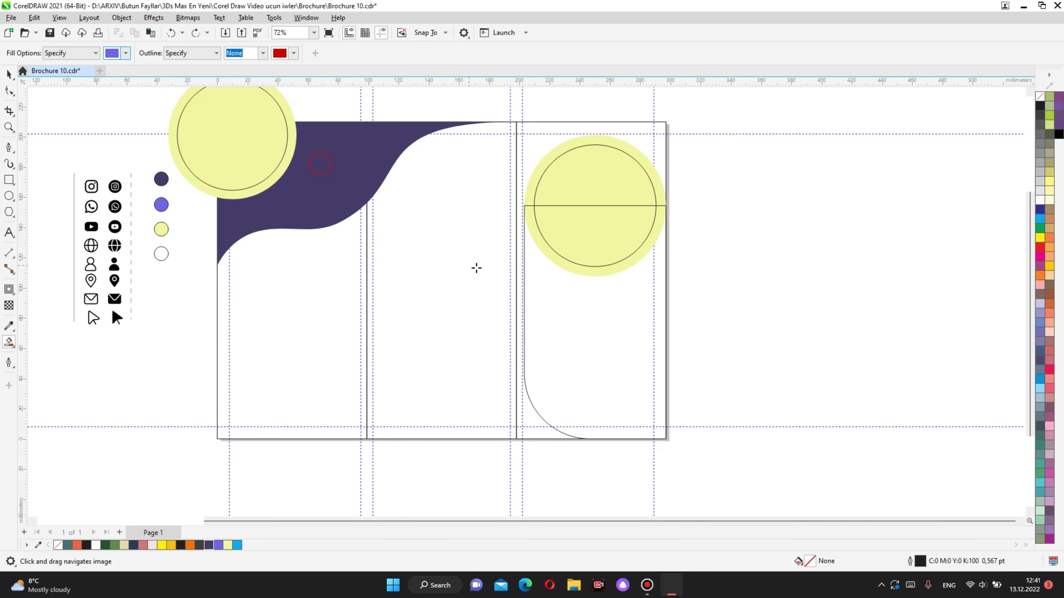
click(574, 322)
click(9, 75)
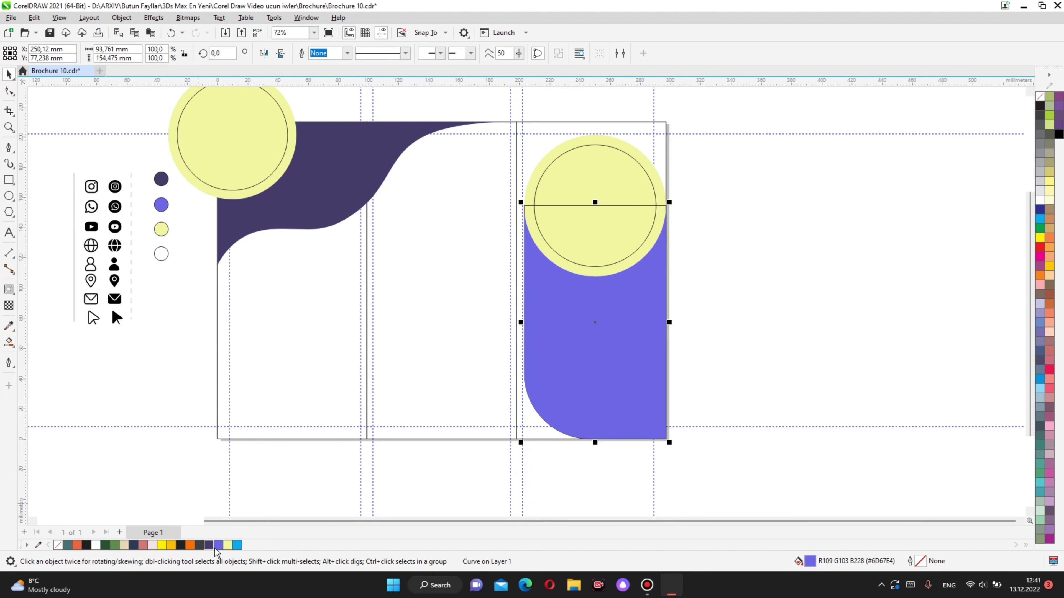
click(208, 545)
- Colour the new shape dark purple #453C67 and remove its outline
click(653, 303)
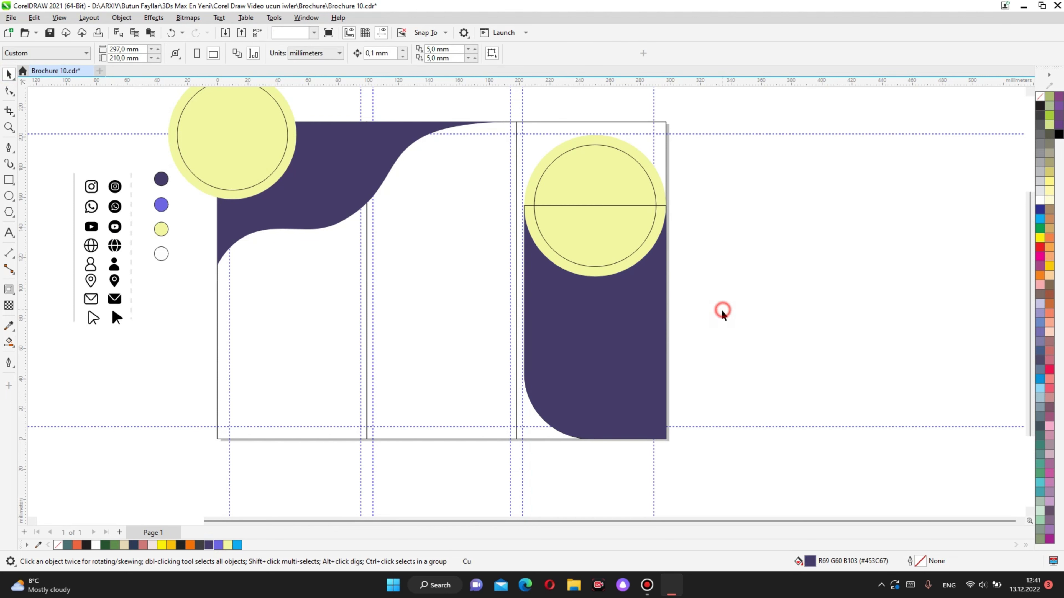
right_click(1040, 100)
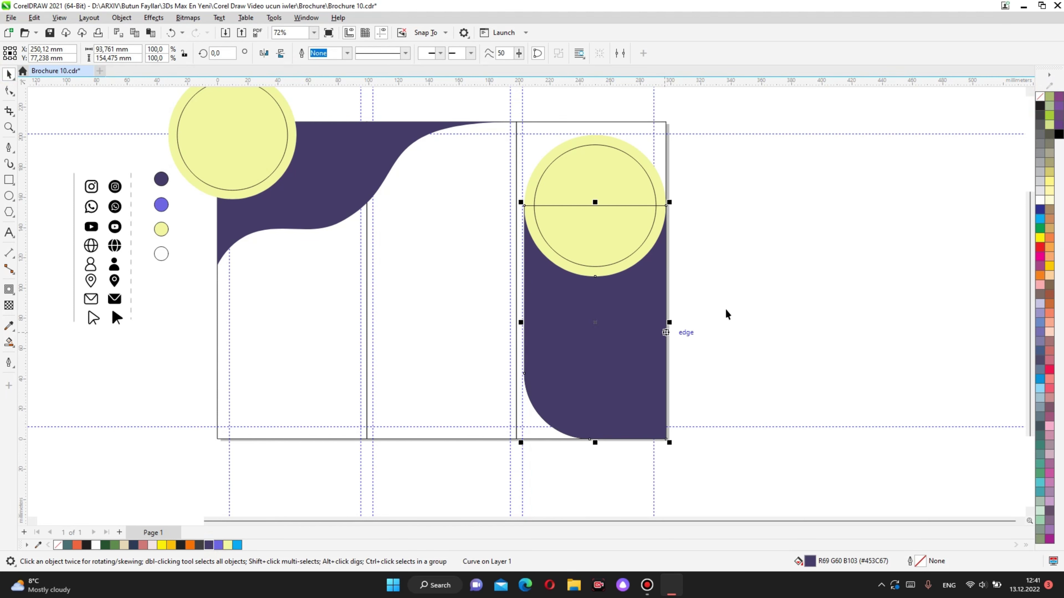
click(637, 206)
click(710, 232)
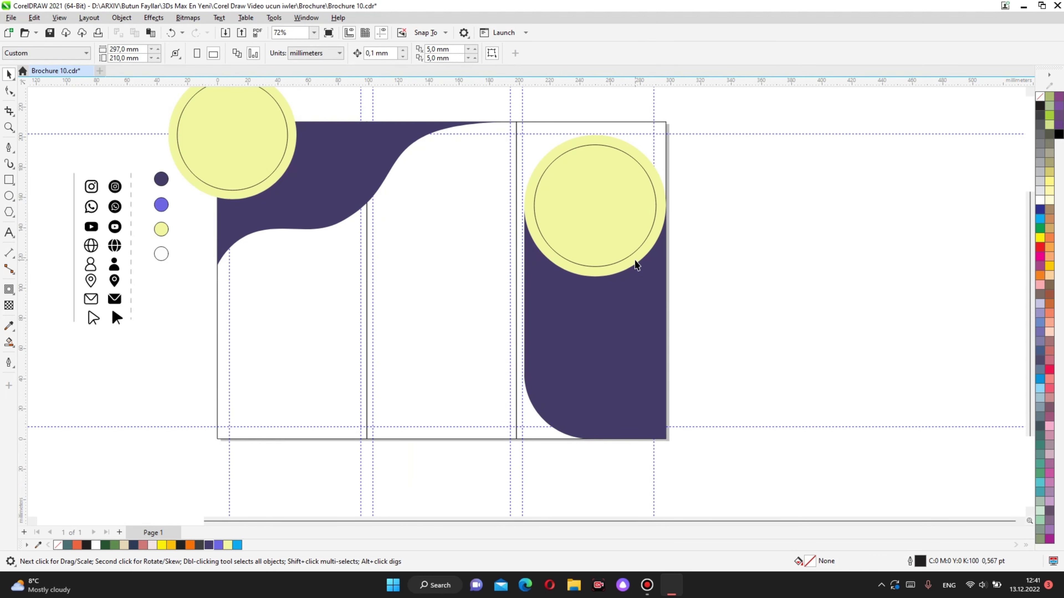
key(h)
drag(635, 265, 662, 302)
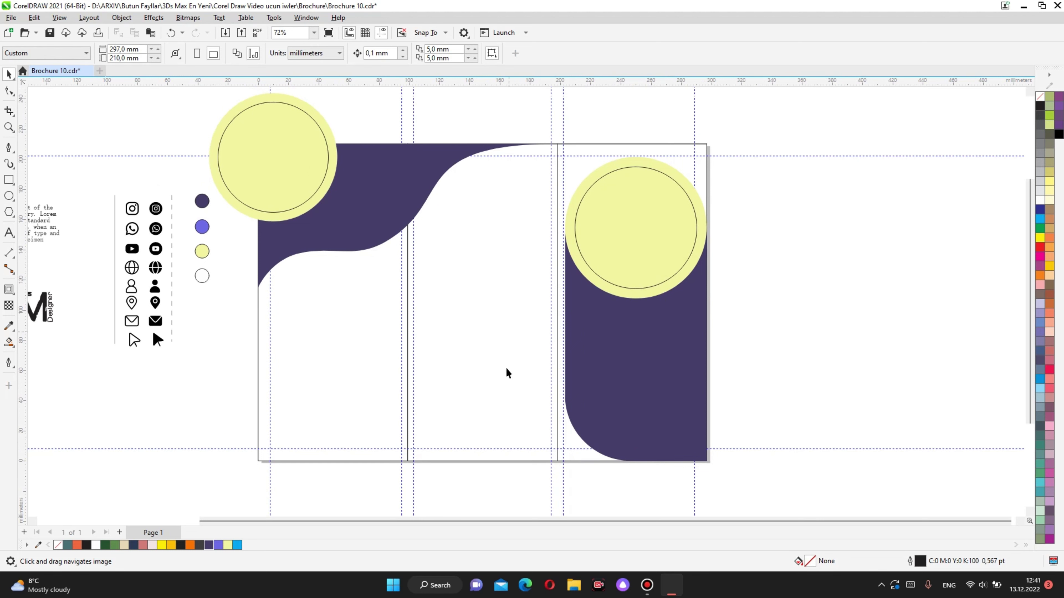
- Fill the middle panel rectangle with light yellow #F2F7A1
drag(433, 321, 459, 321)
key(space)
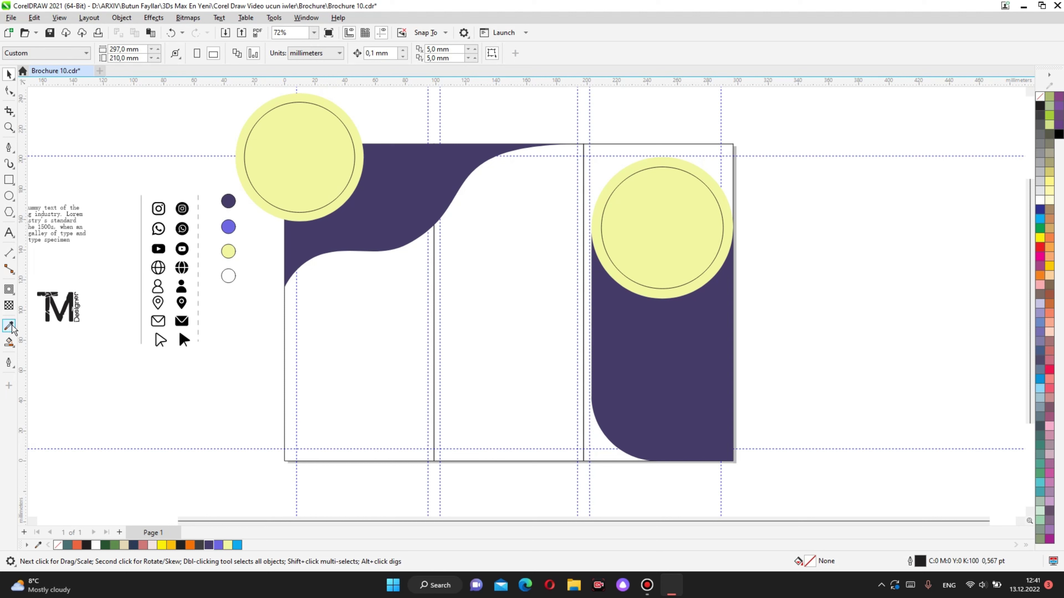
click(485, 298)
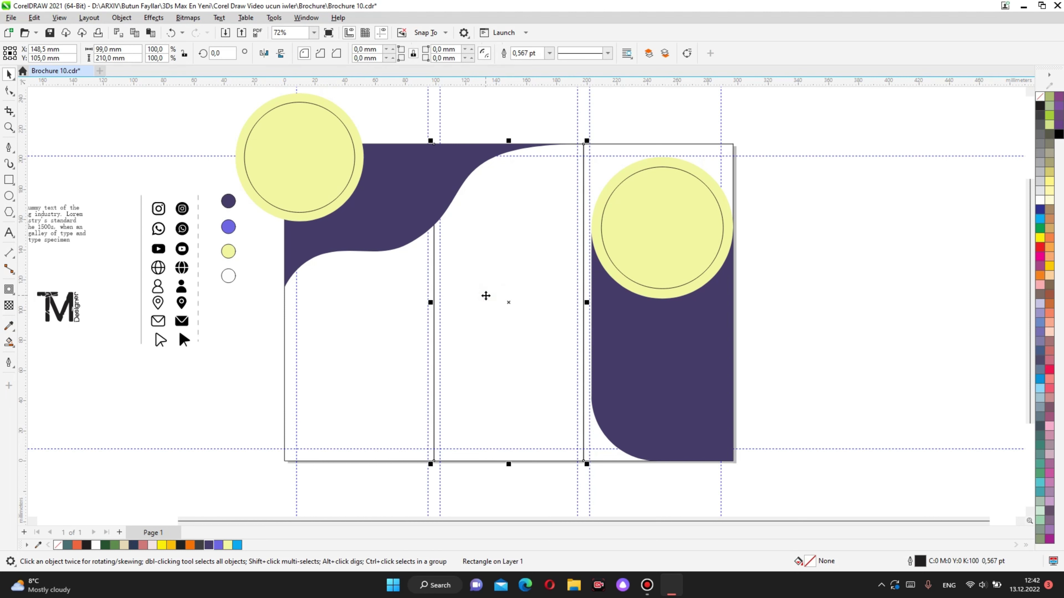
click(227, 545)
- Fill the right panel's background rectangle with blue-violet #6D67E4
drag(860, 367, 736, 363)
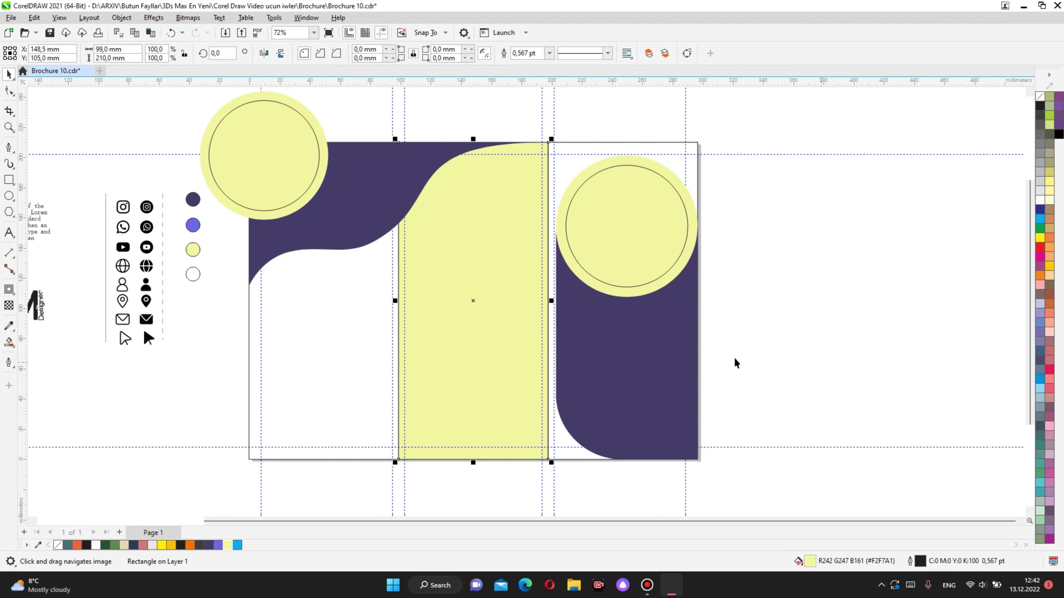
scroll(775, 197, up, 1)
click(797, 217)
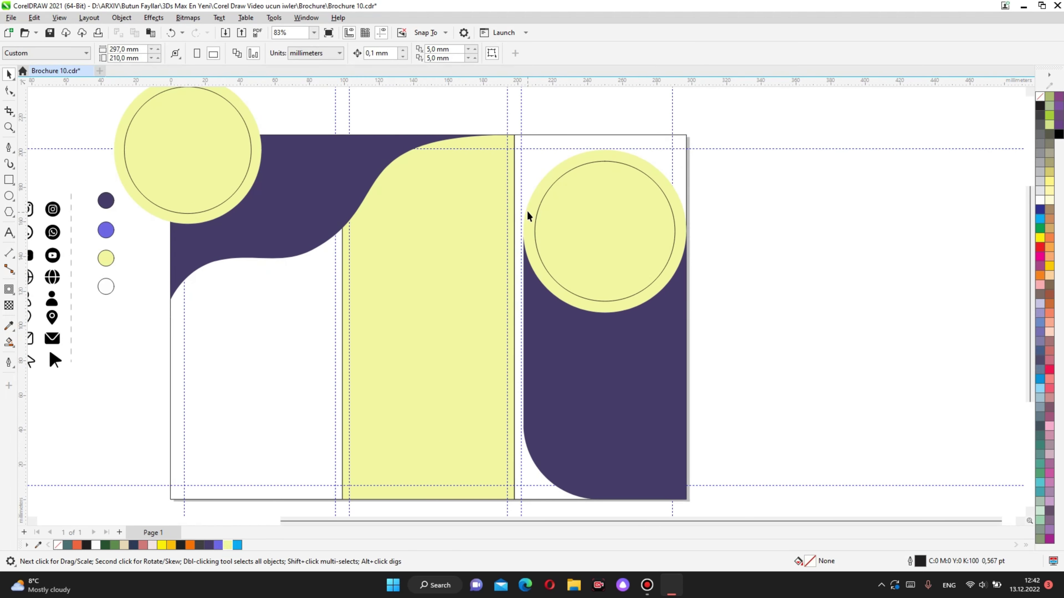
click(547, 180)
scroll(525, 194, down, 1)
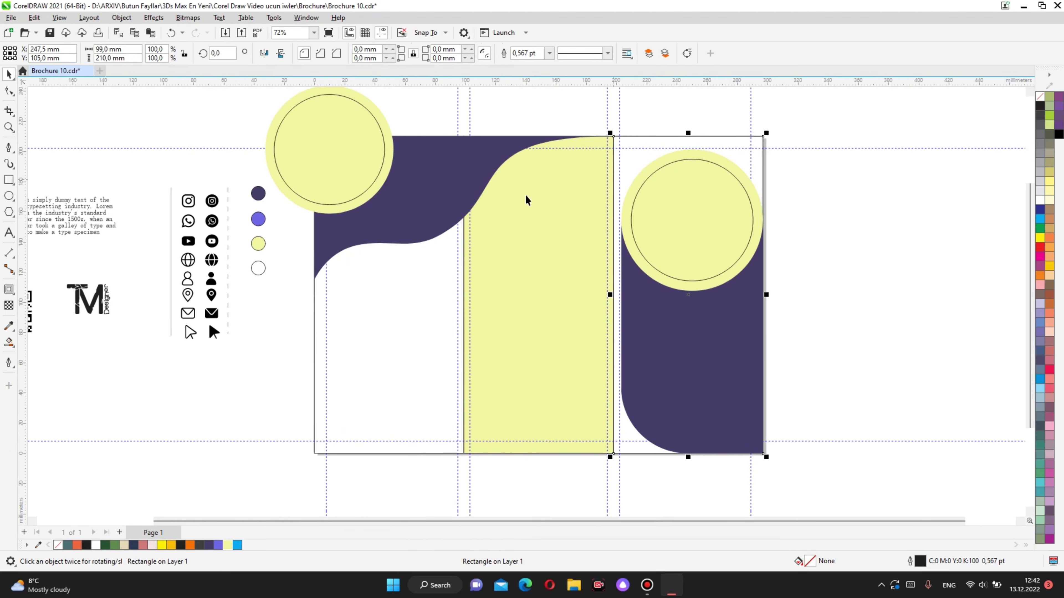
click(218, 544)
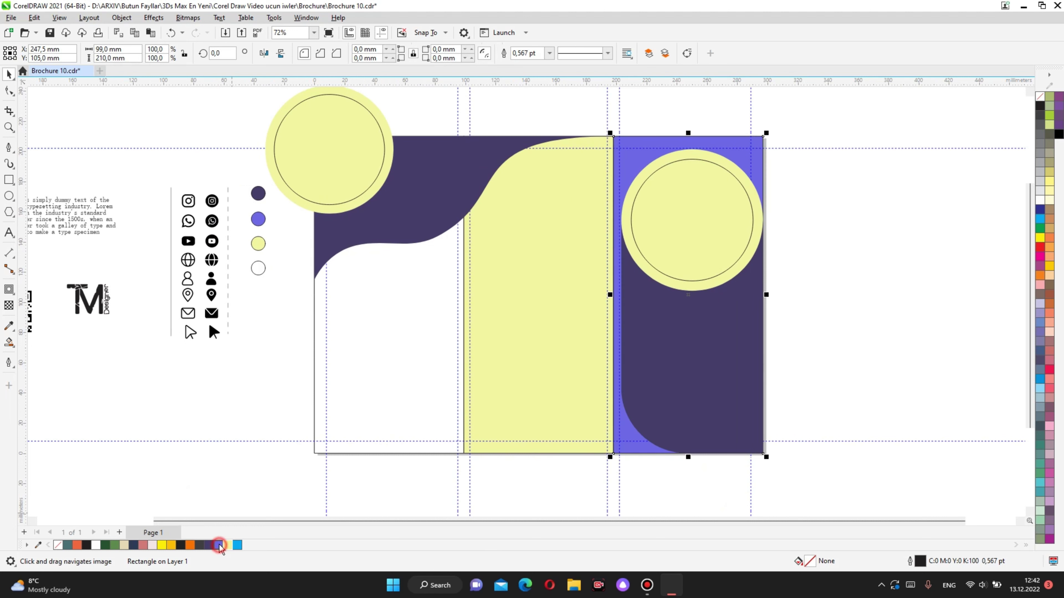
click(874, 325)
click(391, 326)
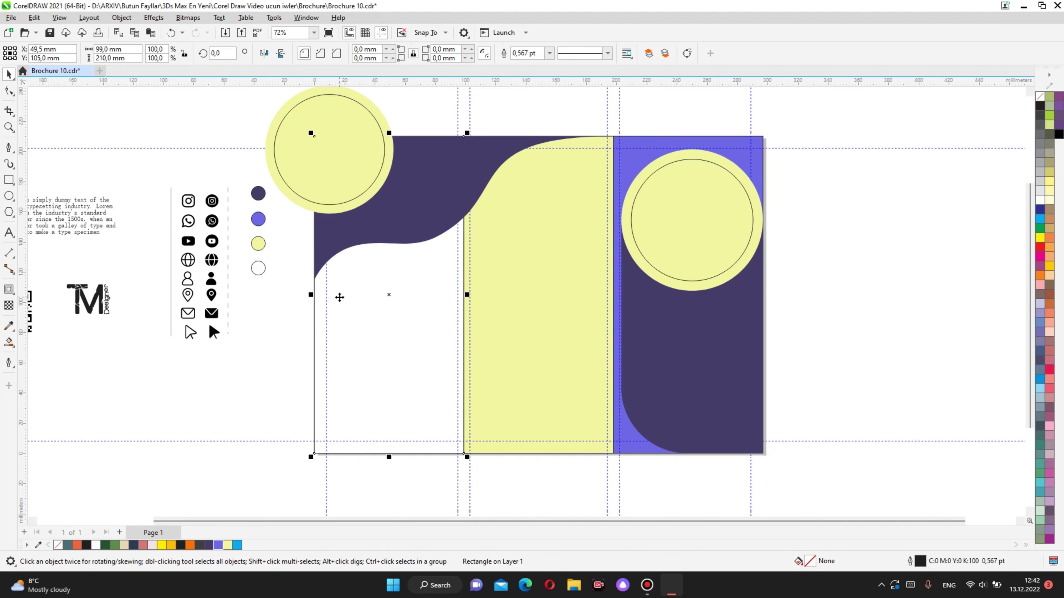
- Drag the Lorem Ipsum paragraph from beside the page onto the left panel below the wave
click(835, 315)
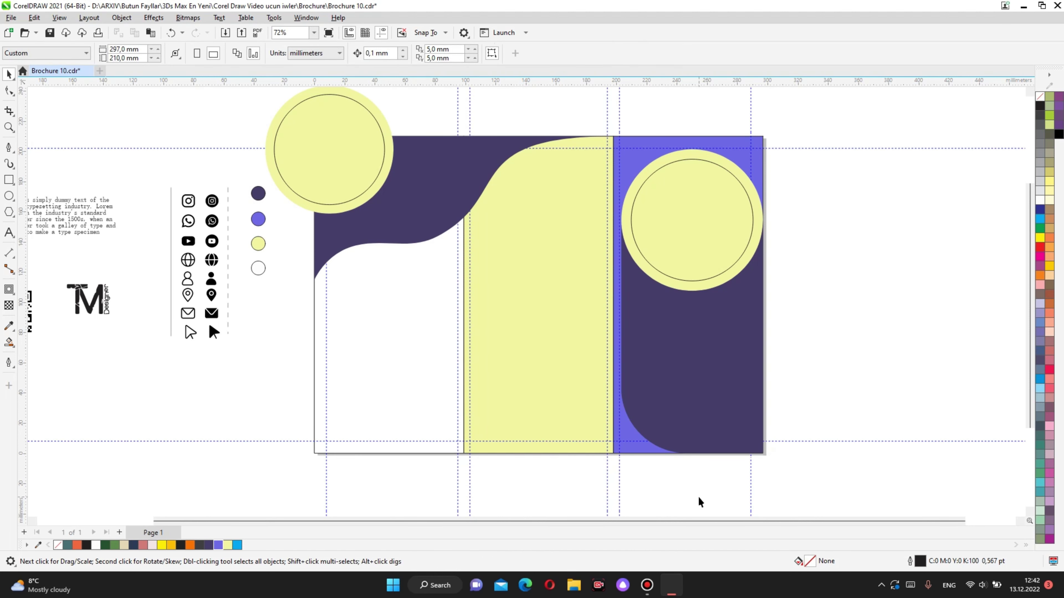
scroll(546, 352, down, 1)
scroll(256, 289, up, 1)
click(114, 180)
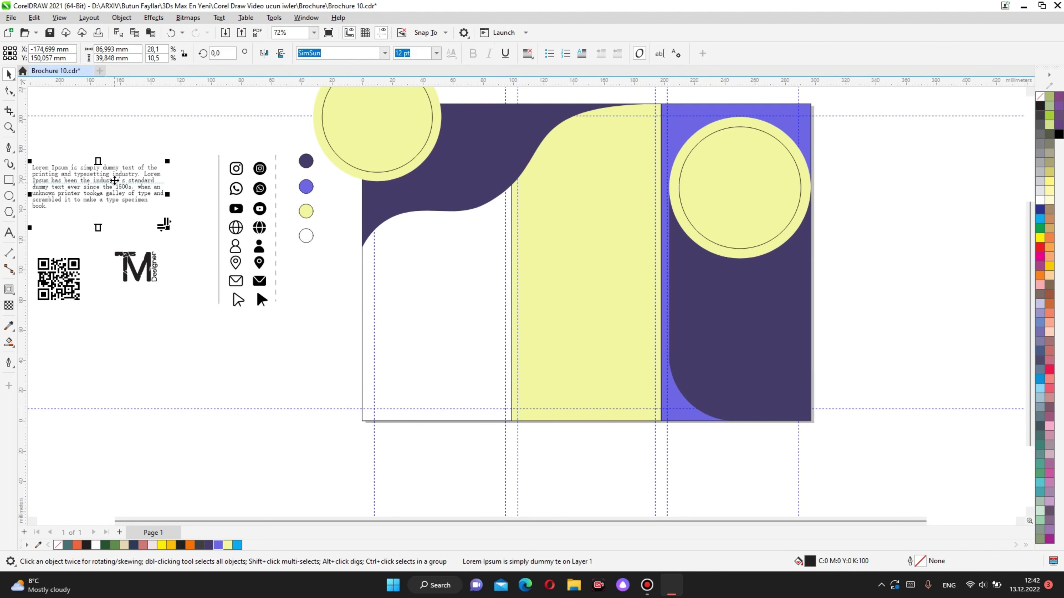
drag(115, 180, 439, 277)
scroll(438, 278, up, 2)
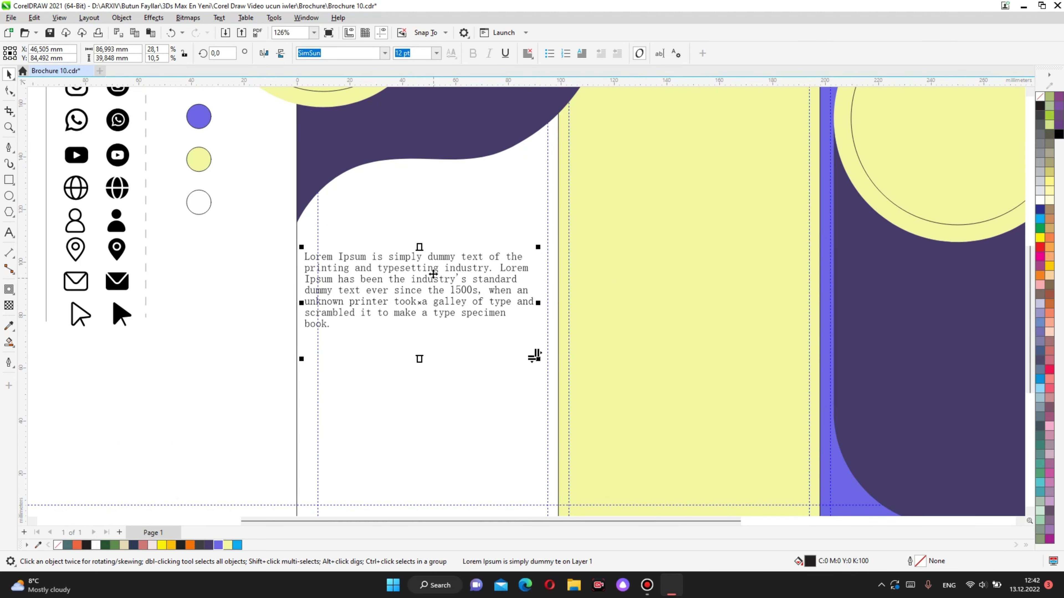
click(414, 210)
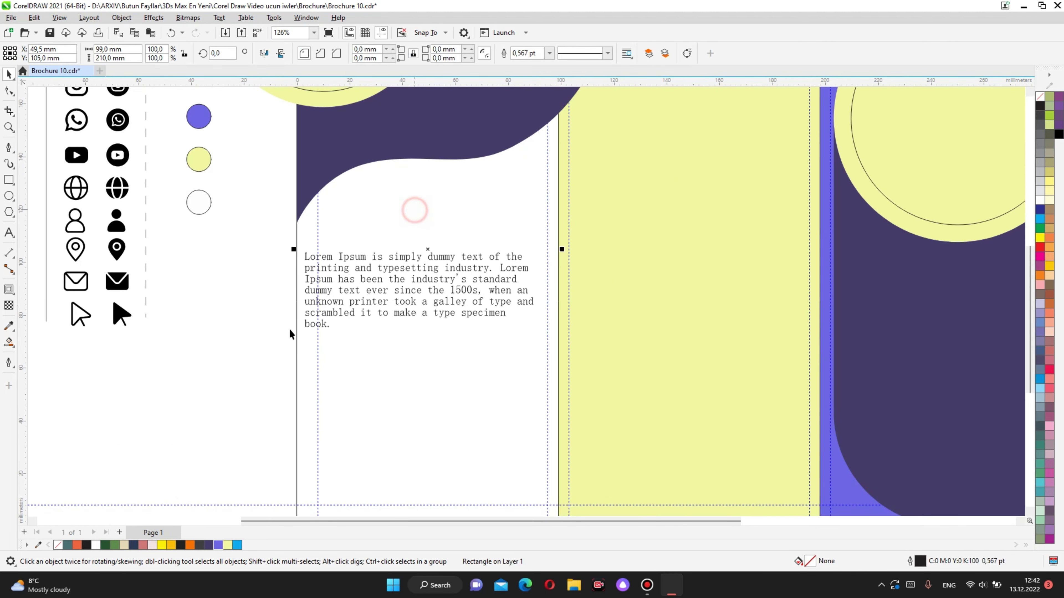
click(414, 266)
scroll(414, 267, down, 2)
- Trim the first paragraph so it ends at 'the 1500s.'
drag(506, 281, 500, 239)
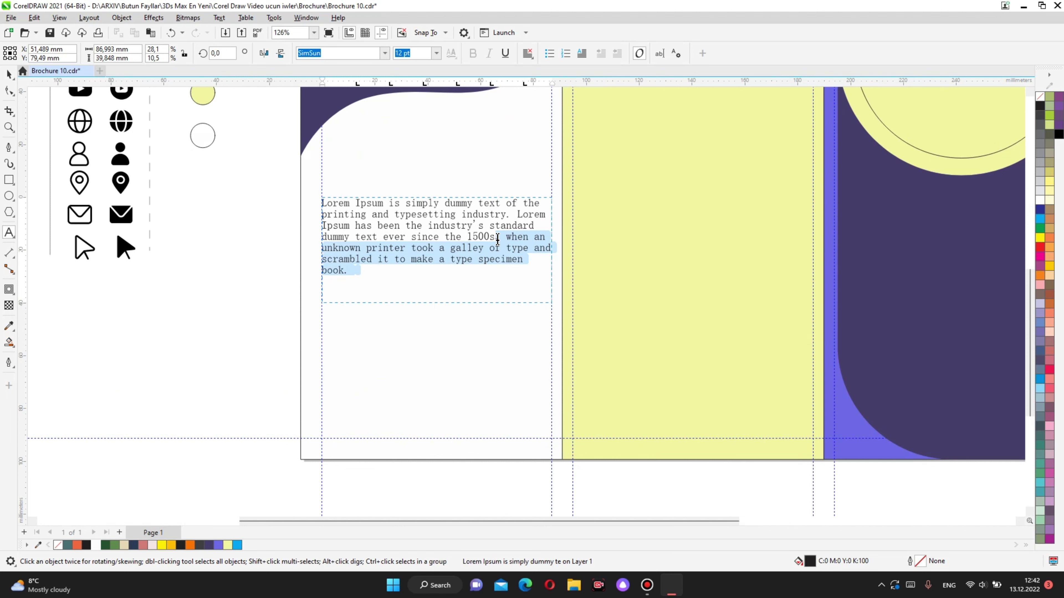
key(Delete)
click(10, 75)
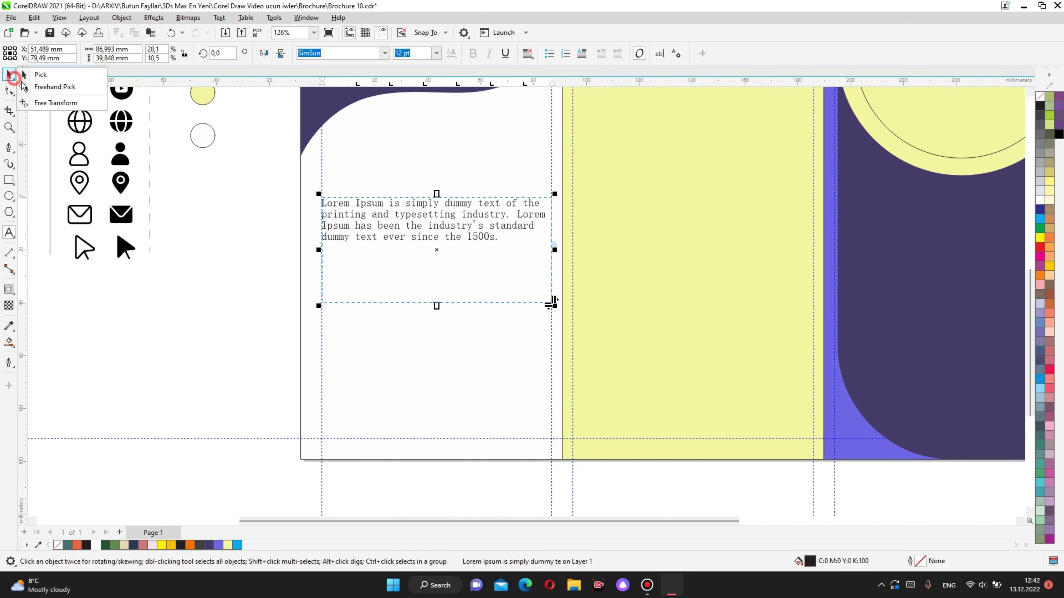
scroll(551, 304, down, 3)
click(342, 278)
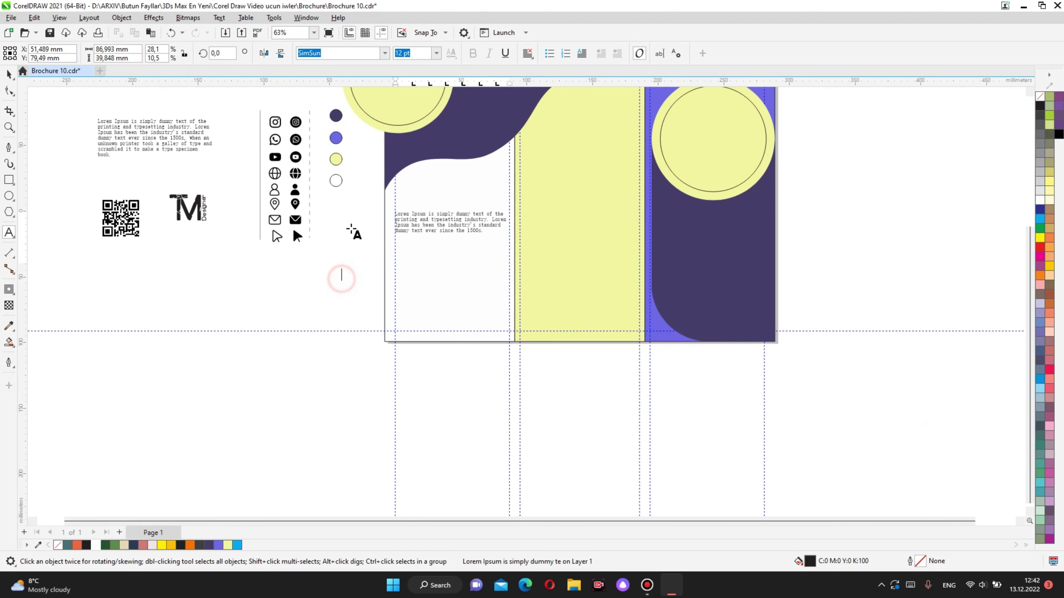
key(ctrl+space)
- Stack two copies of the full Lorem Ipsum paragraph beneath it, nudging the top one up
click(197, 152)
click(316, 279)
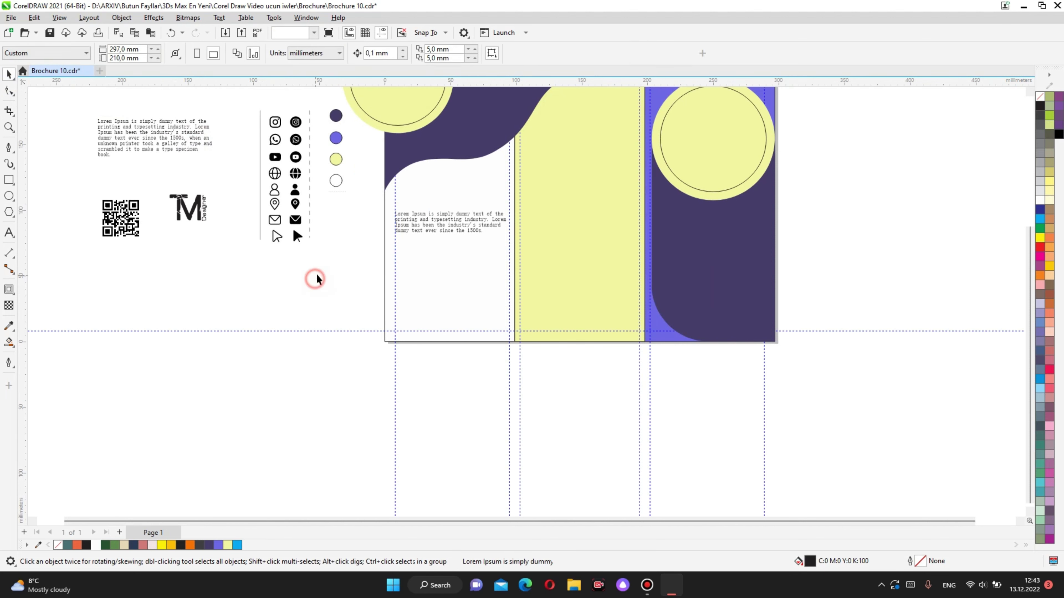
mouse_move(167, 137)
mouse_down()
mouse_move(458, 266)
mouse_move(455, 244)
mouse_up()
scroll(455, 254, up, 4)
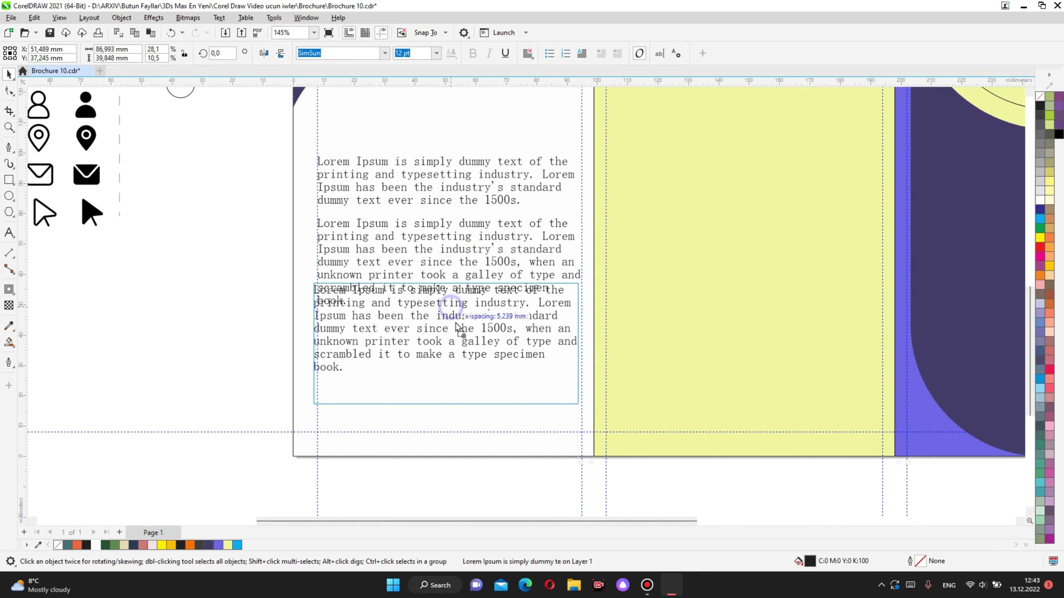
drag(455, 268, 457, 352)
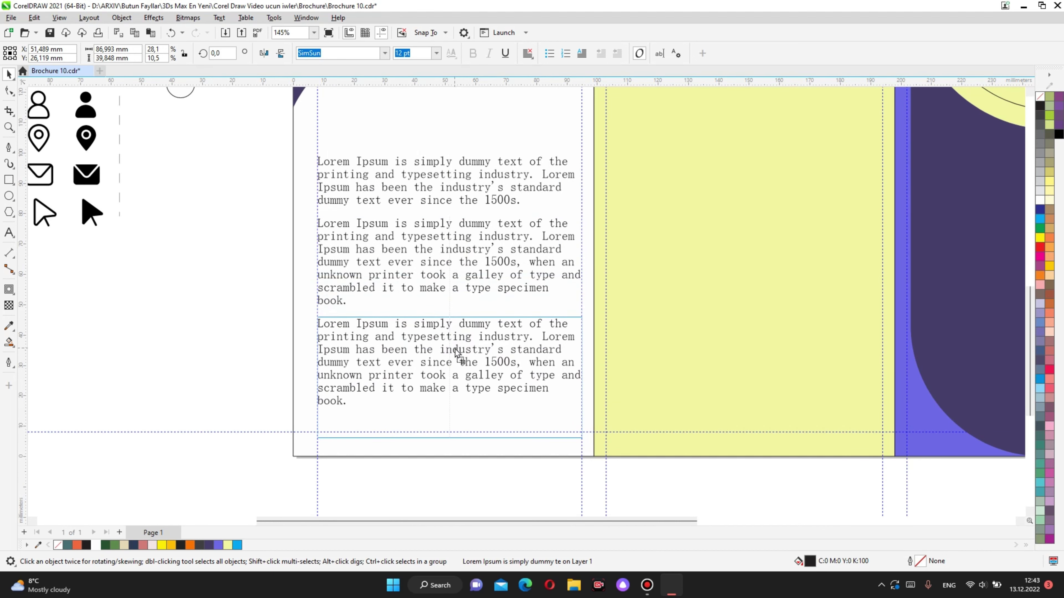
scroll(458, 356, down, 2)
scroll(423, 256, up, 2)
click(435, 238)
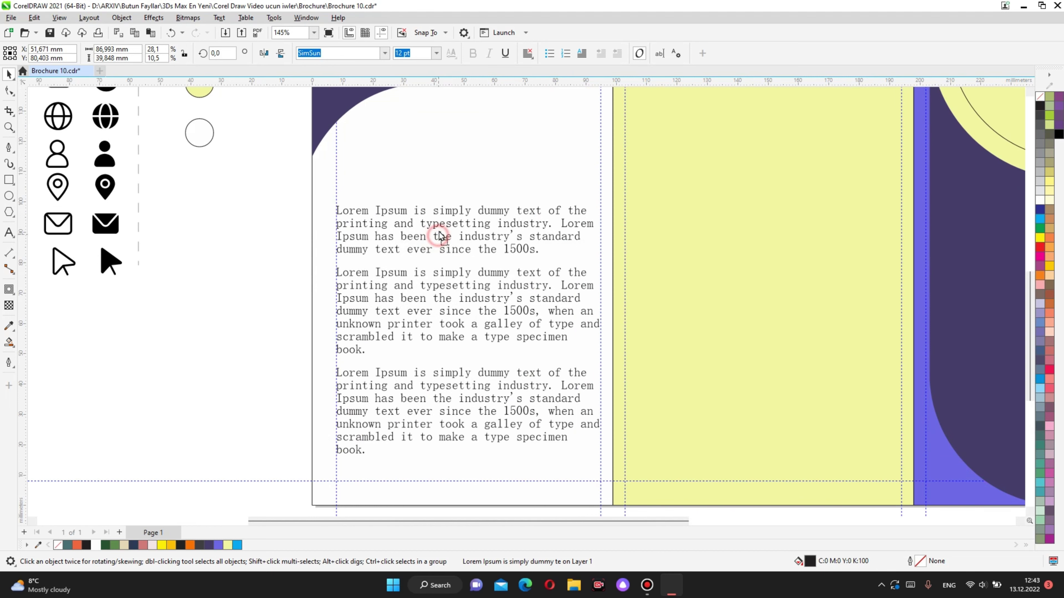
drag(438, 236, 438, 232)
click(458, 338)
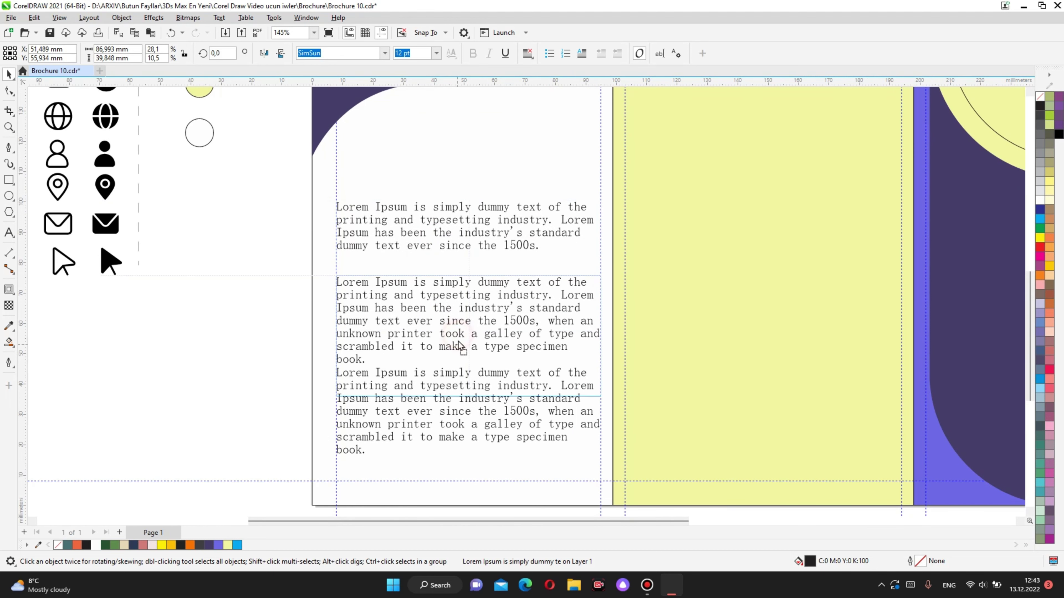
scroll(438, 289, down, 2)
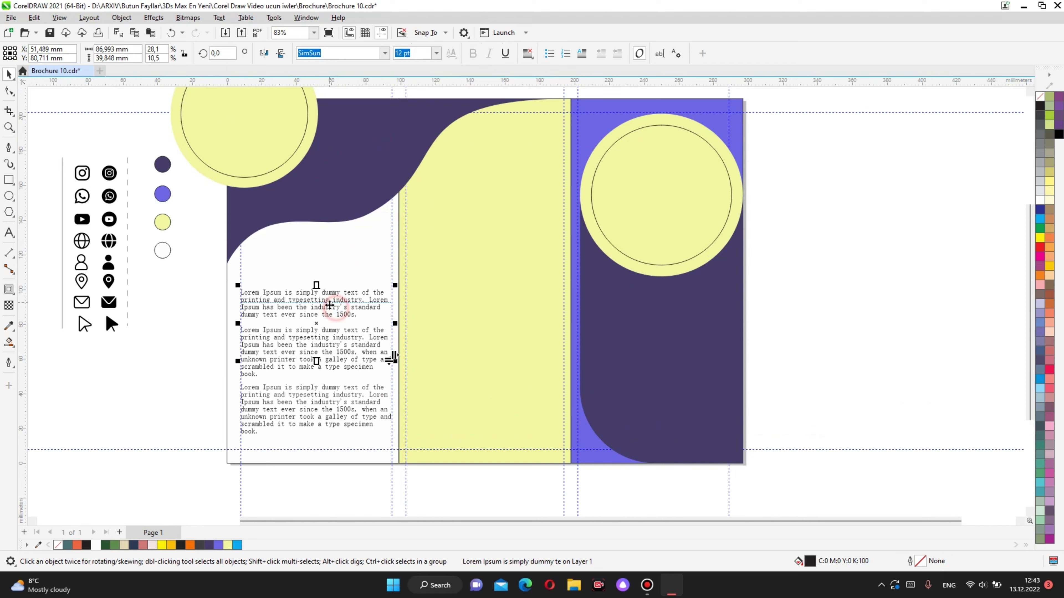
- Move the text block into the yellow middle panel and narrow its frame
drag(328, 287, 497, 191)
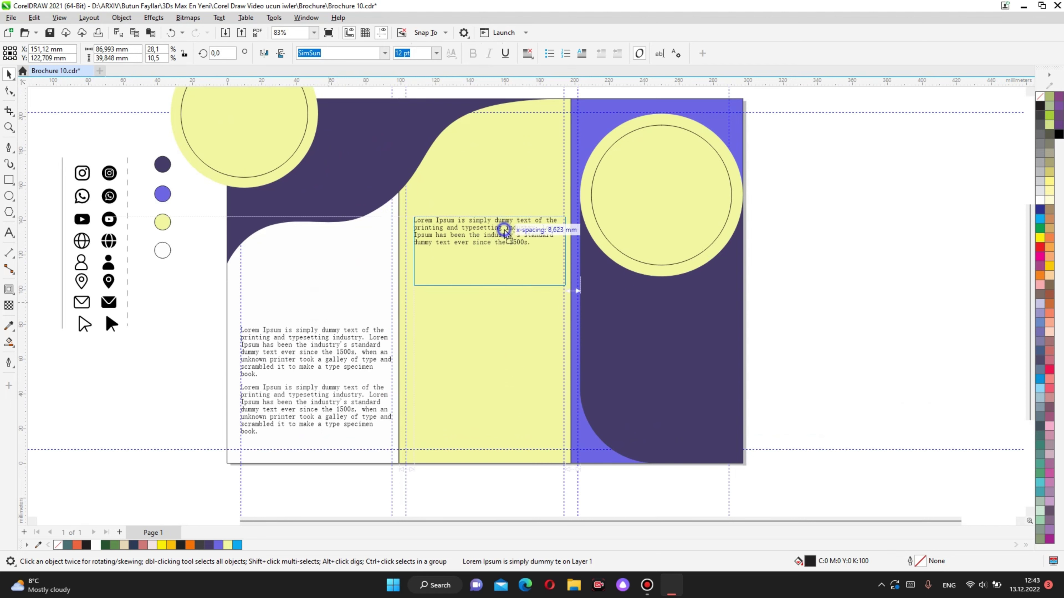
scroll(497, 191, up, 2)
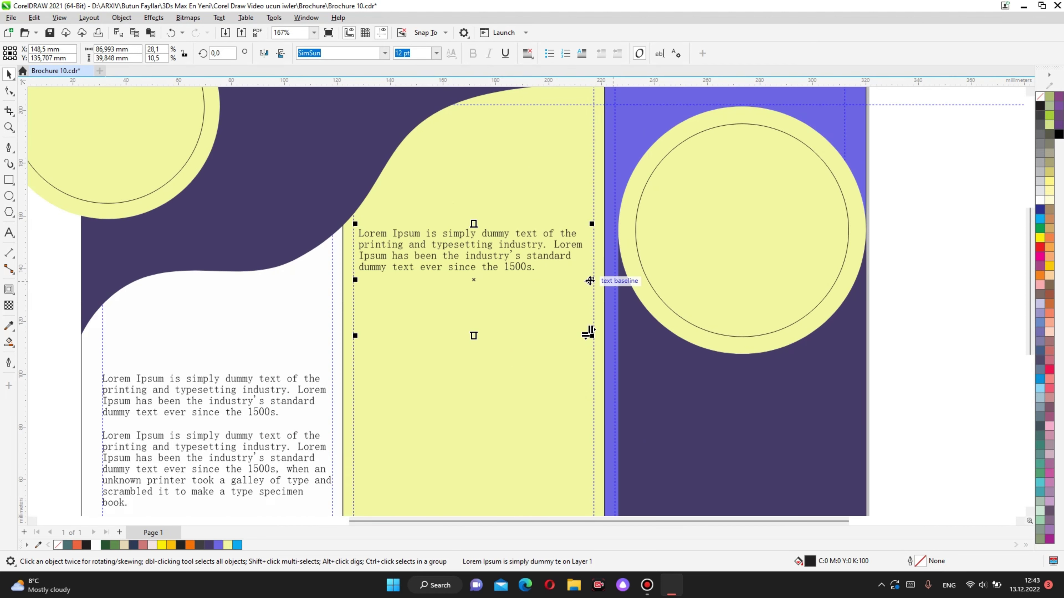
drag(587, 280, 539, 280)
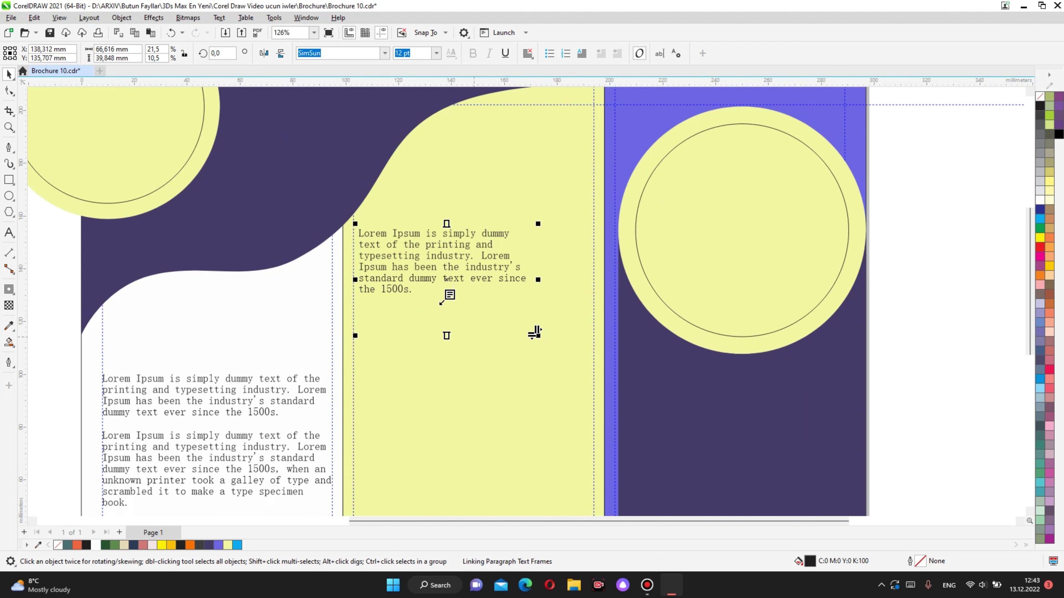
click(9, 74)
key(Escape)
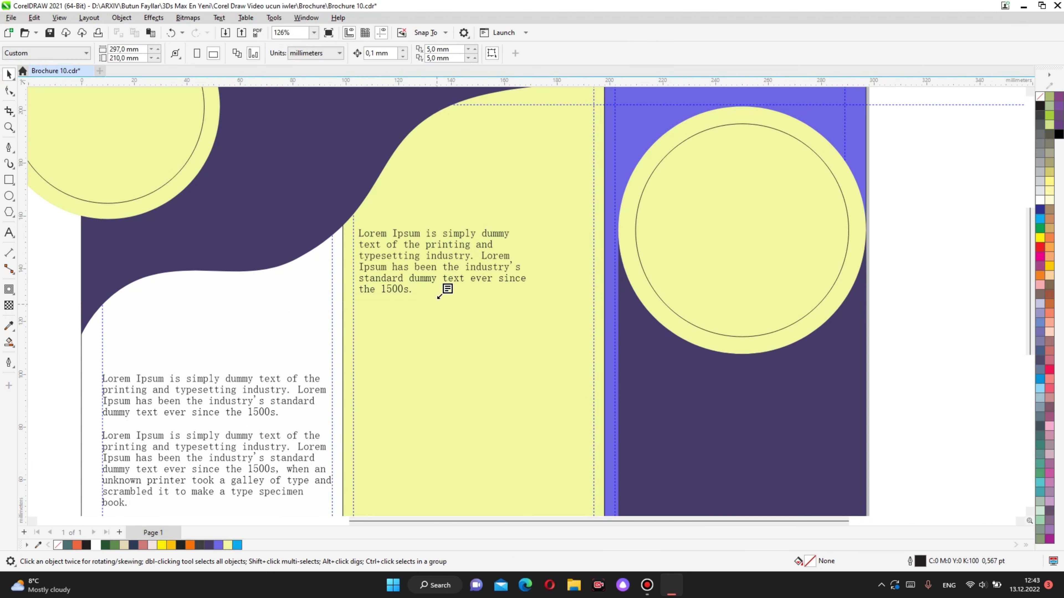
- Delete the text after 'typesetting industry.' and shorten the frame to fit
click(409, 292)
double_click(418, 289)
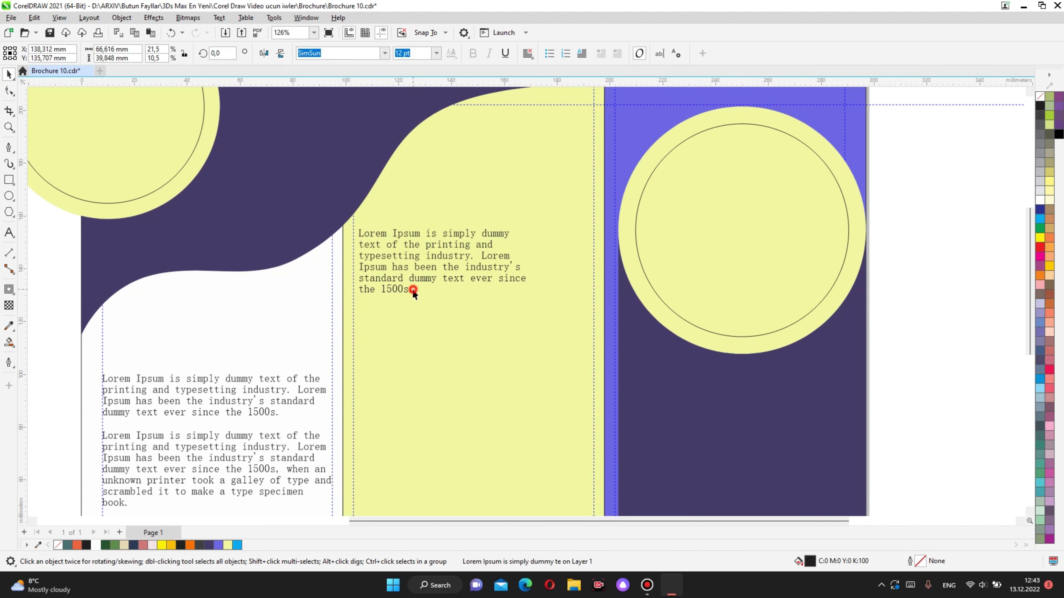
drag(418, 290, 477, 259)
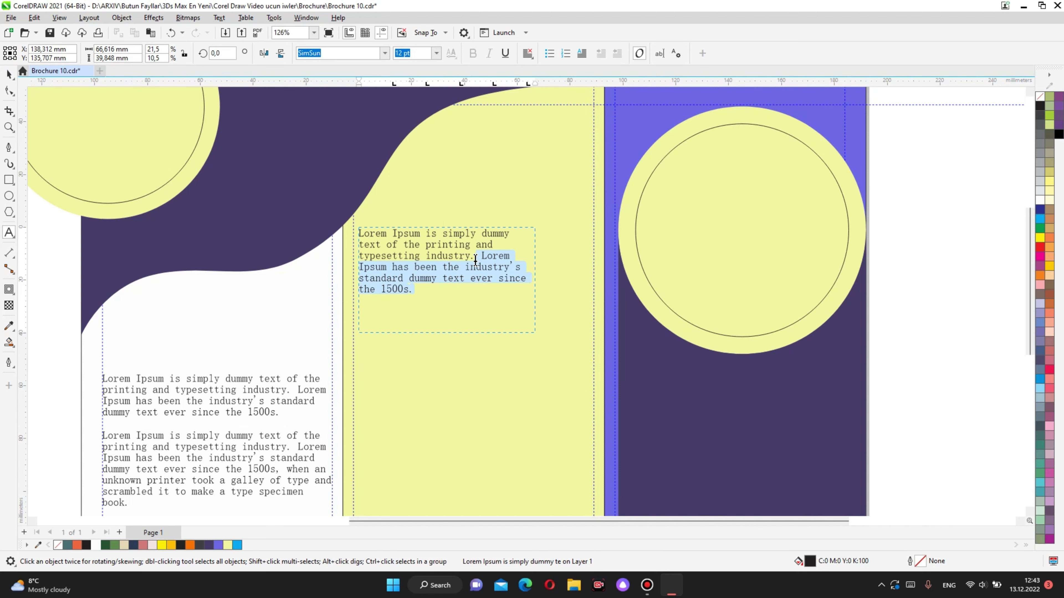
key(Delete)
scroll(524, 322, down, 1)
key(ctrl+space)
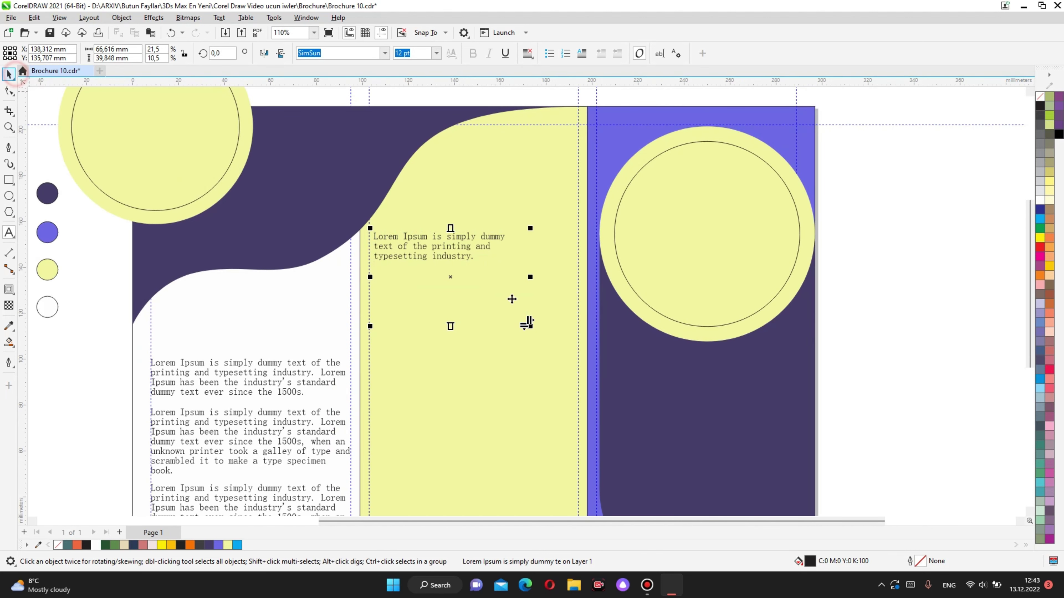
mouse_move(450, 327)
mouse_down()
mouse_move(459, 242)
mouse_move(473, 237)
mouse_move(471, 250)
mouse_up()
scroll(544, 251, down, 2)
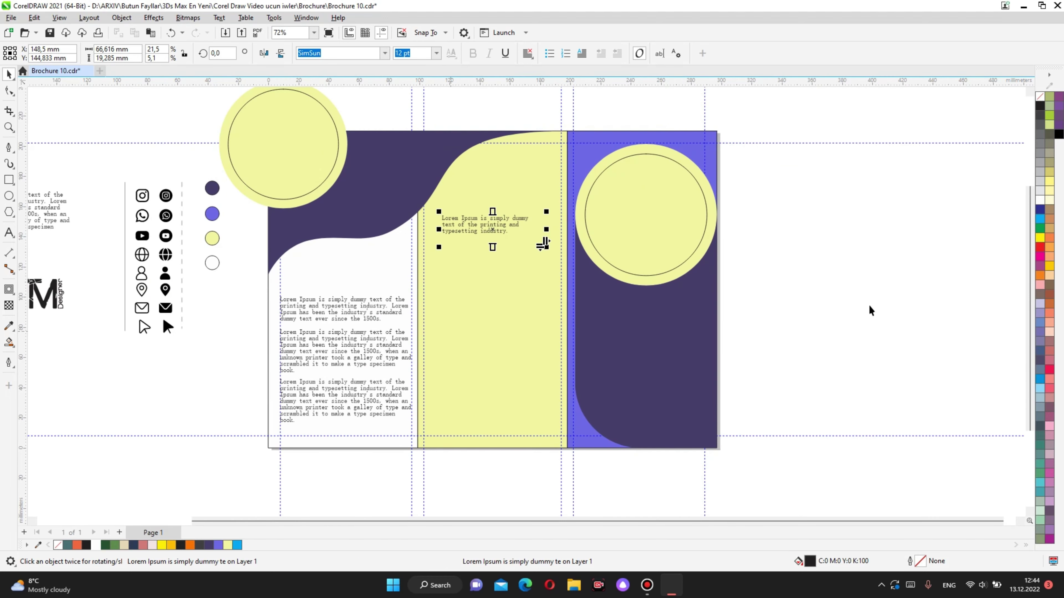
scroll(319, 287, down, 2)
scroll(318, 287, left, 5)
- Frame a copy of the QR code with a 3 pt dark purple rectangle outline
mouse_move(108, 269)
mouse_down()
mouse_move(288, 346)
mouse_move(315, 372)
mouse_up()
key(F6)
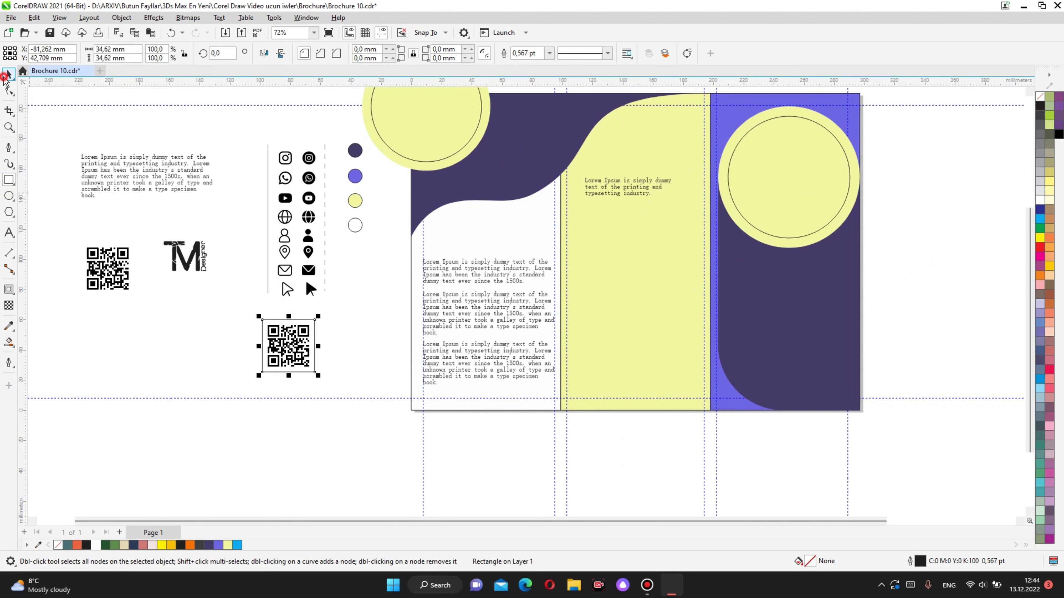
click(7, 76)
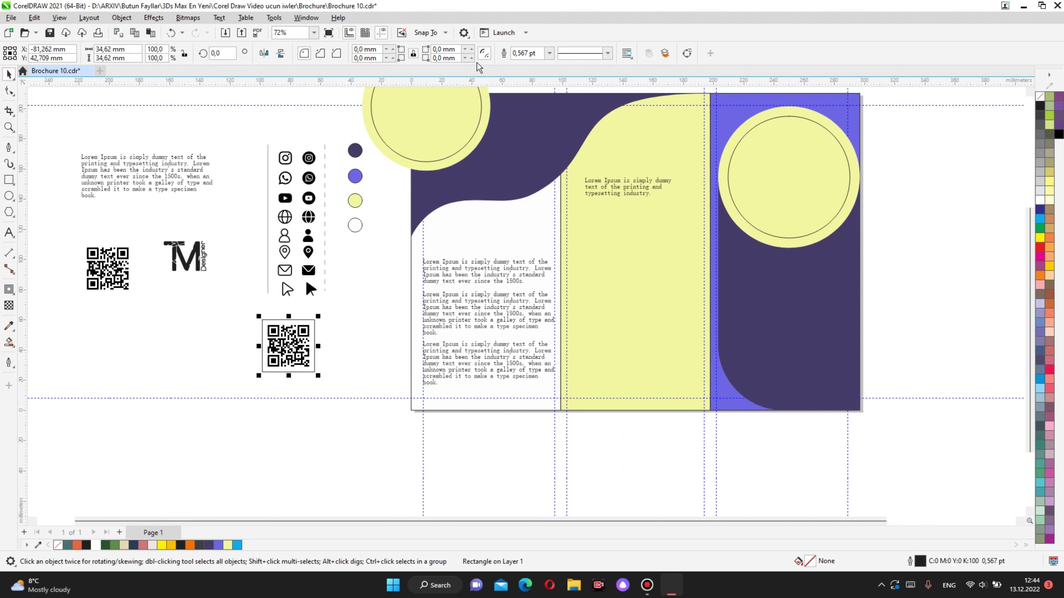
right_click(210, 545)
click(245, 396)
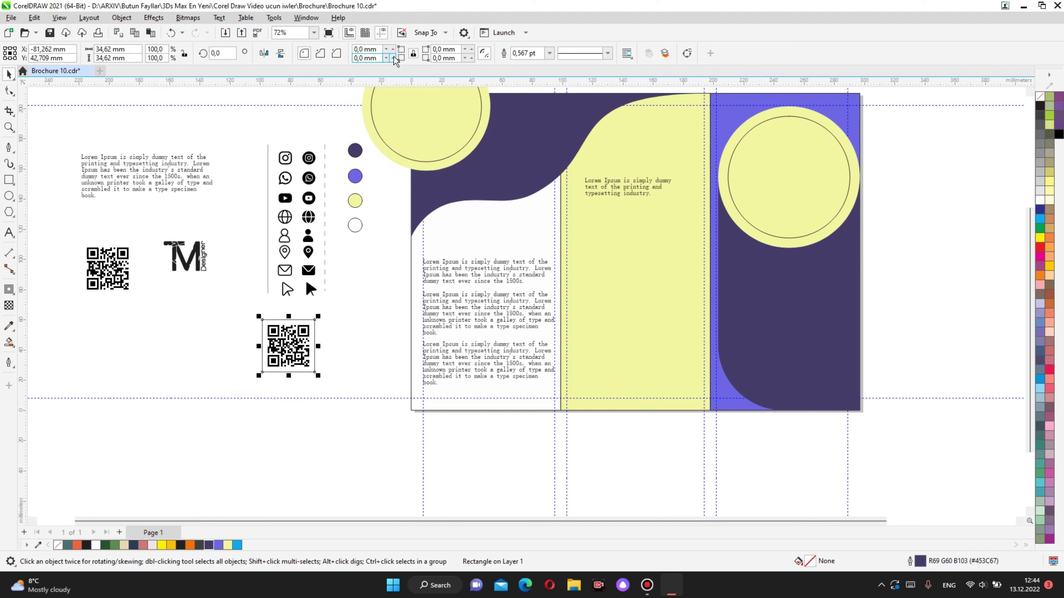
click(549, 53)
click(526, 122)
- Move the framed QR code into the yellow panel below the caption
click(237, 312)
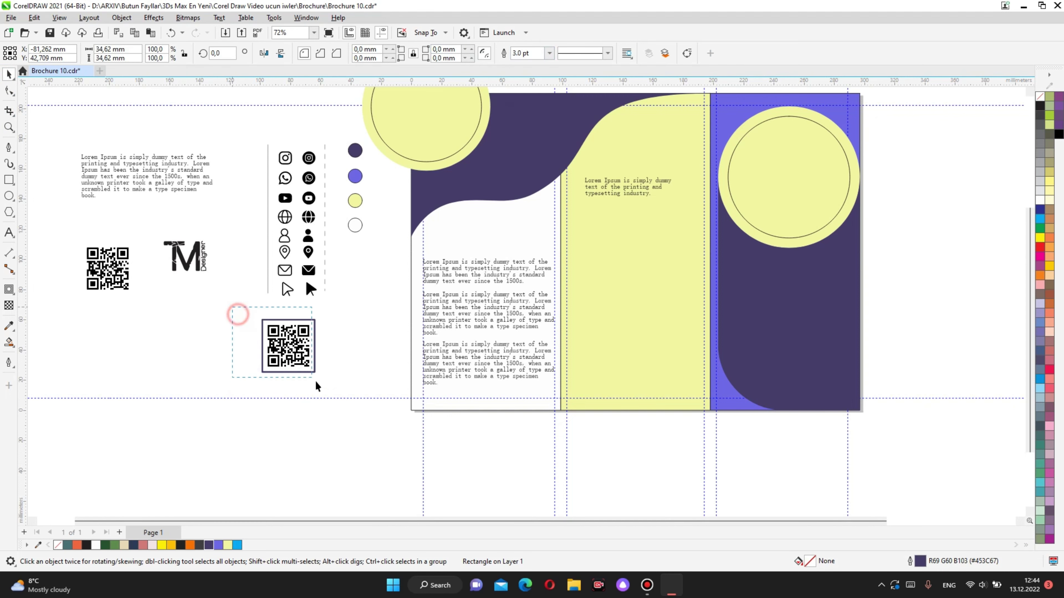
scroll(326, 352, up, 1)
scroll(312, 350, up, 1)
scroll(320, 340, down, 1)
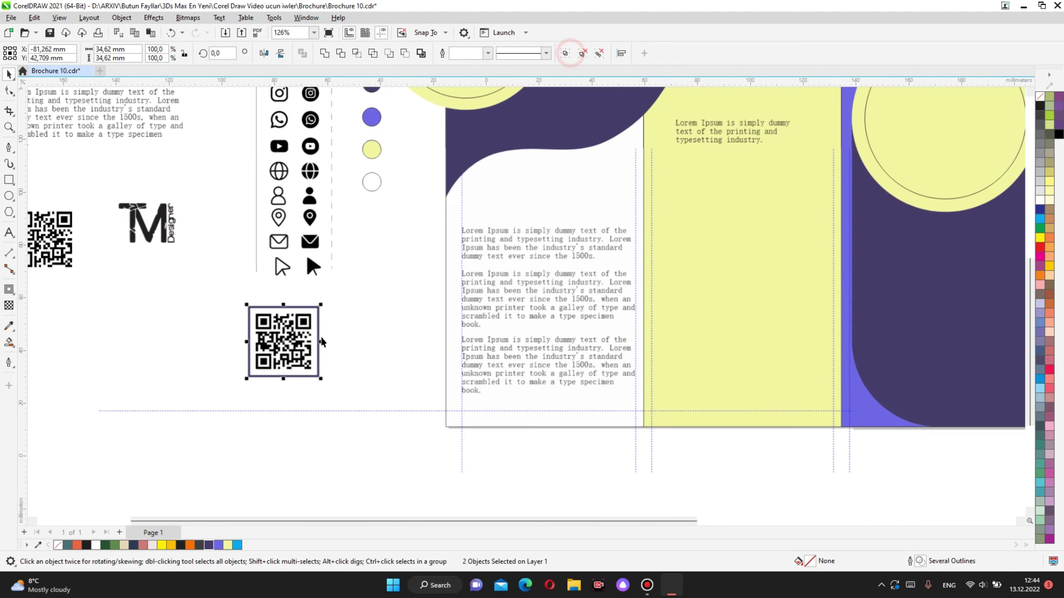
scroll(321, 339, down, 1)
mouse_move(312, 348)
mouse_down()
mouse_move(581, 338)
mouse_move(567, 294)
mouse_up()
scroll(566, 293, up, 2)
scroll(441, 288, down, 1)
key(Escape)
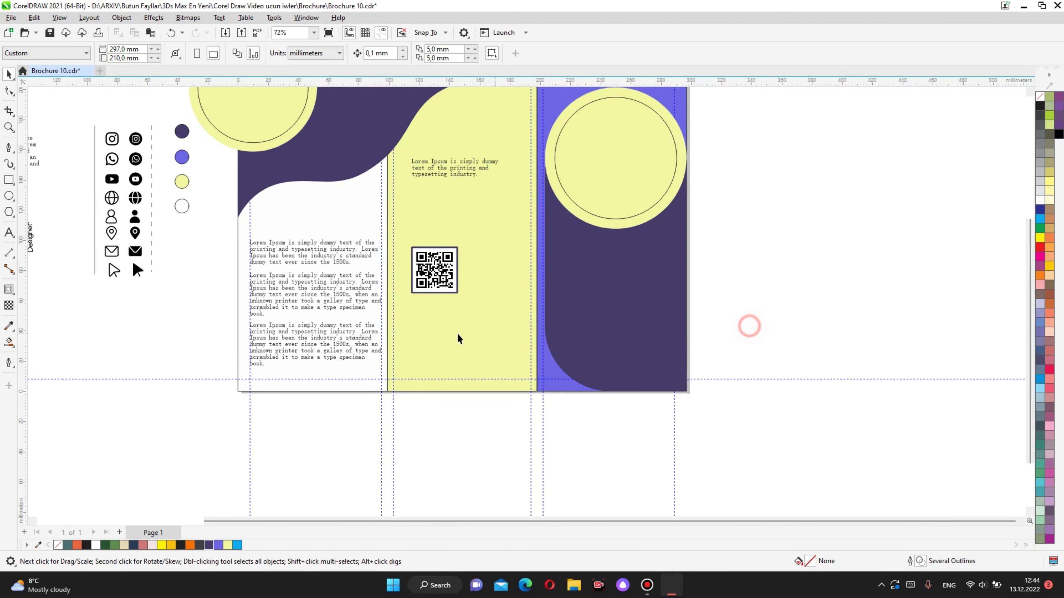
- Place a copy of the location pin icon beside the page
scroll(50, 304, left, 2)
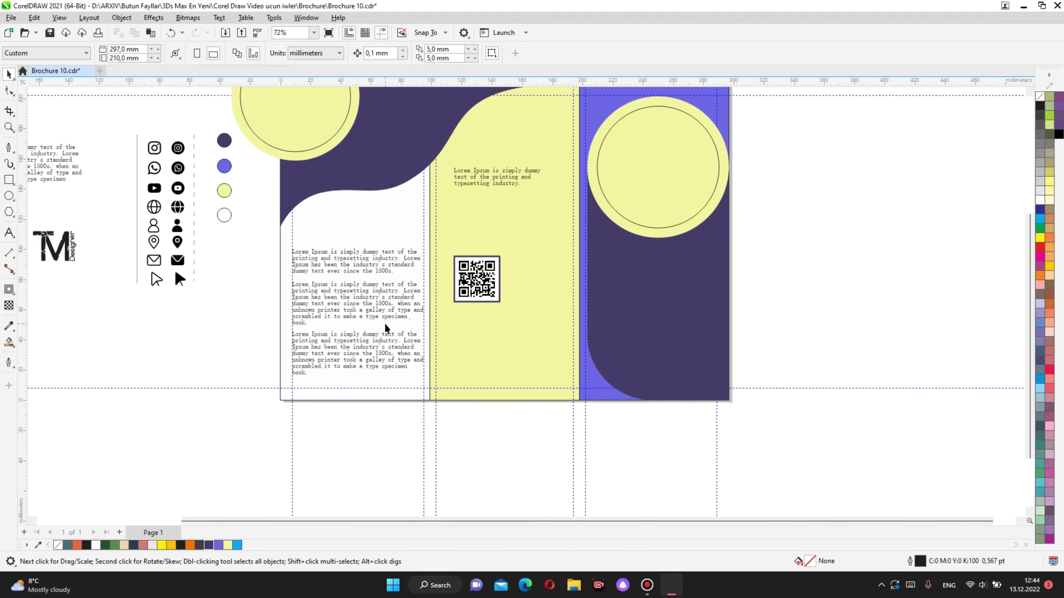
scroll(377, 329, up, 1)
scroll(377, 329, left, 3)
drag(347, 260, 435, 344)
- Copy the WhatsApp icon below the pin and select both icons together
drag(347, 174, 437, 377)
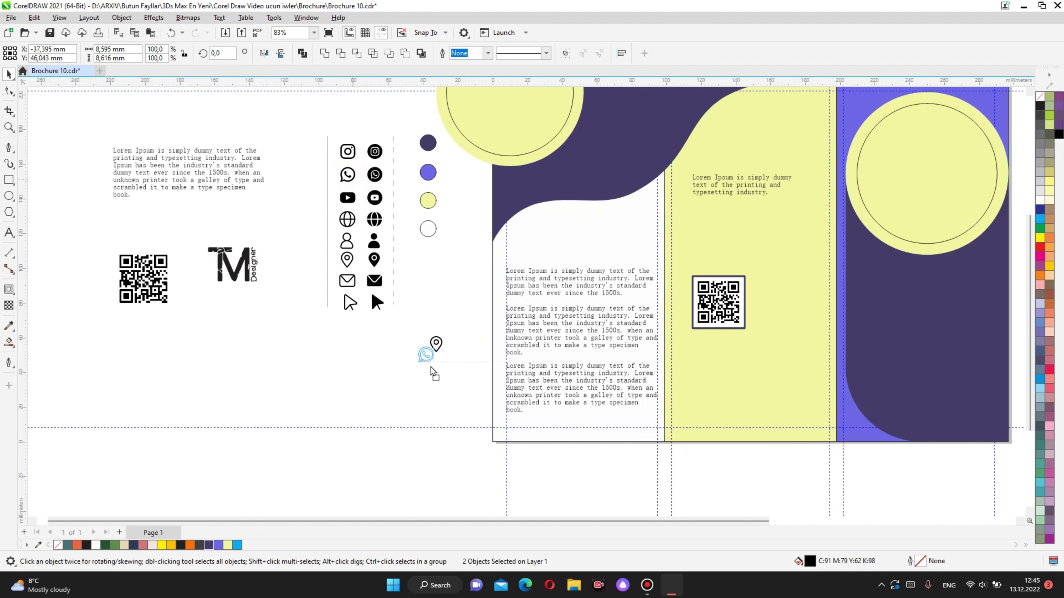
scroll(436, 373, up, 1)
scroll(377, 352, up, 1)
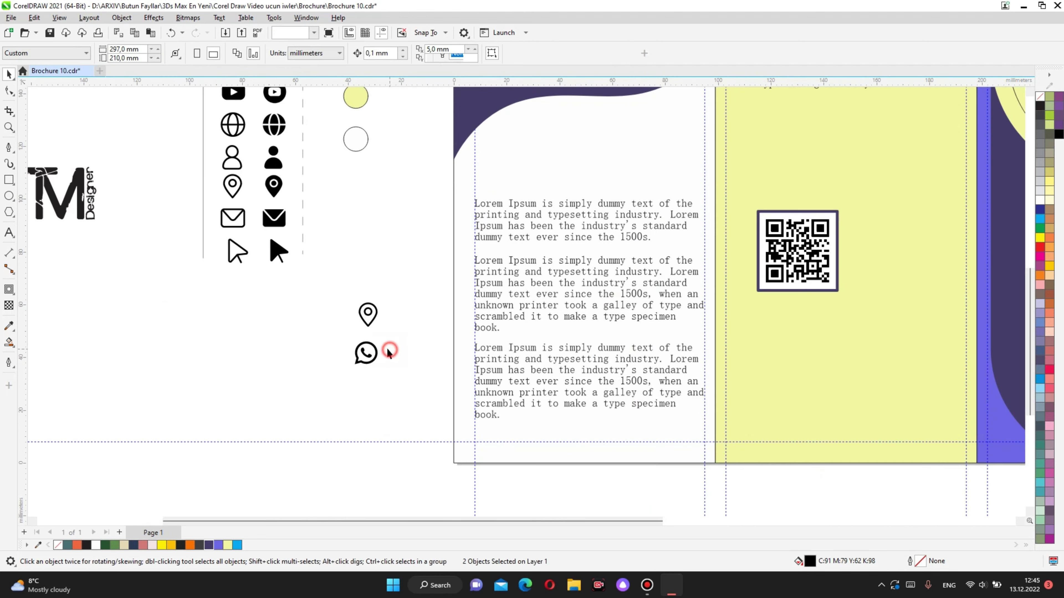
drag(343, 287, 400, 384)
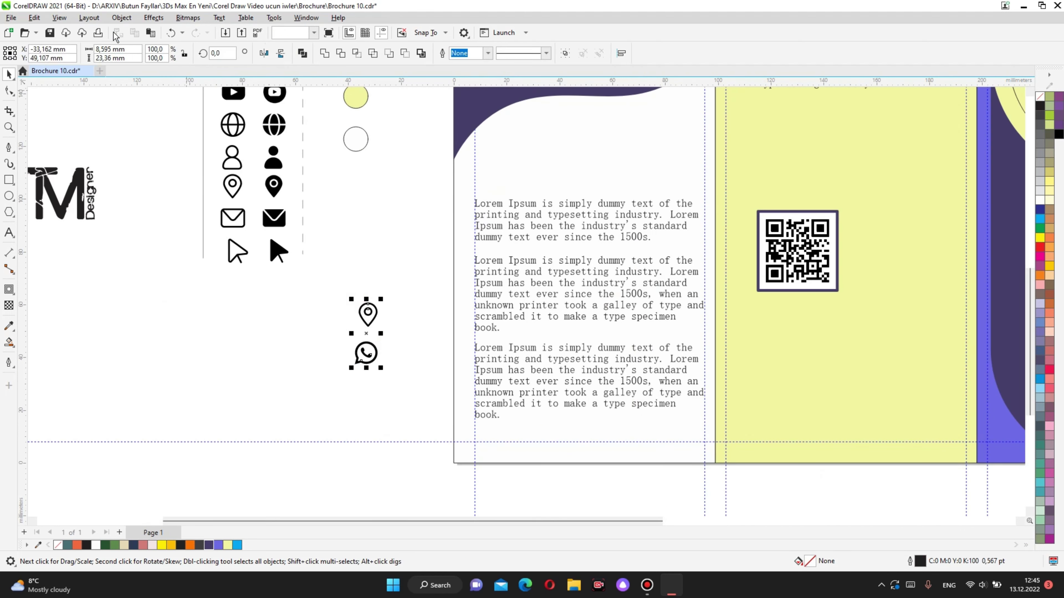
click(122, 17)
click(165, 326)
mouse_move(335, 287)
mouse_down()
mouse_move(391, 337)
mouse_move(403, 385)
mouse_up()
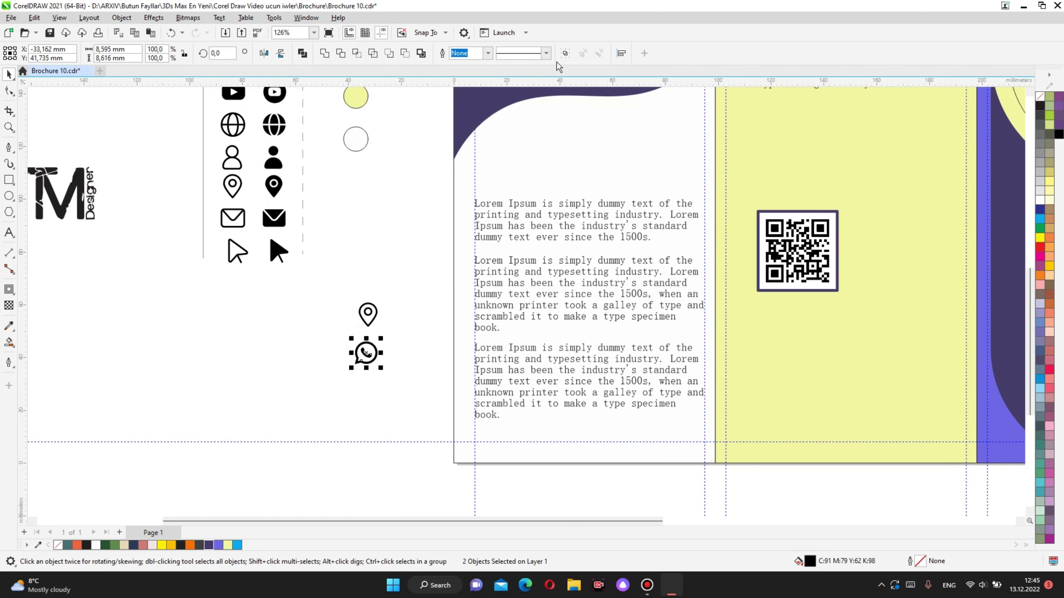
click(564, 53)
drag(330, 292, 385, 408)
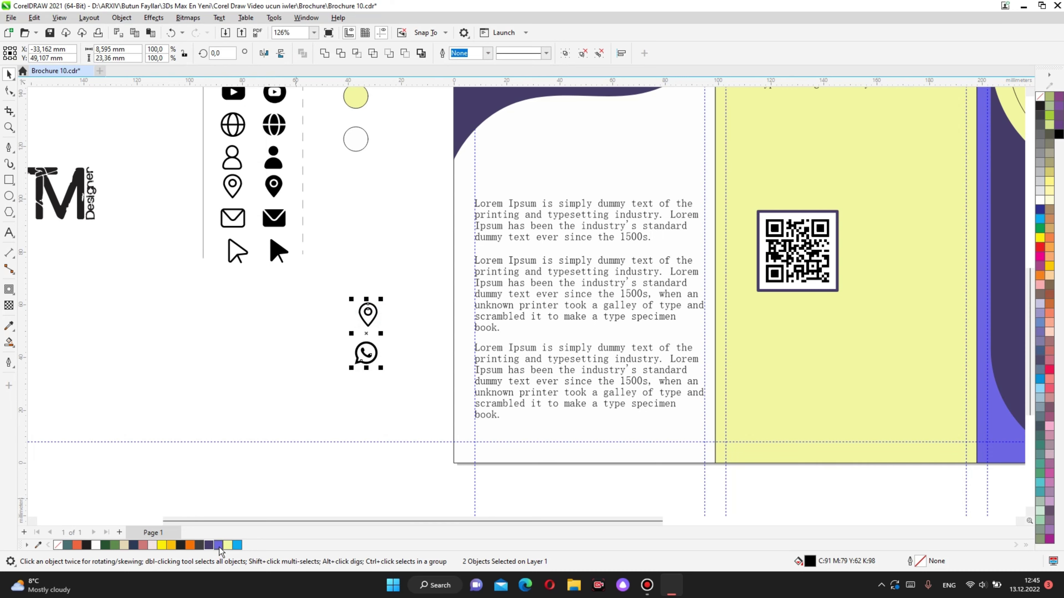
scroll(280, 312, down, 2)
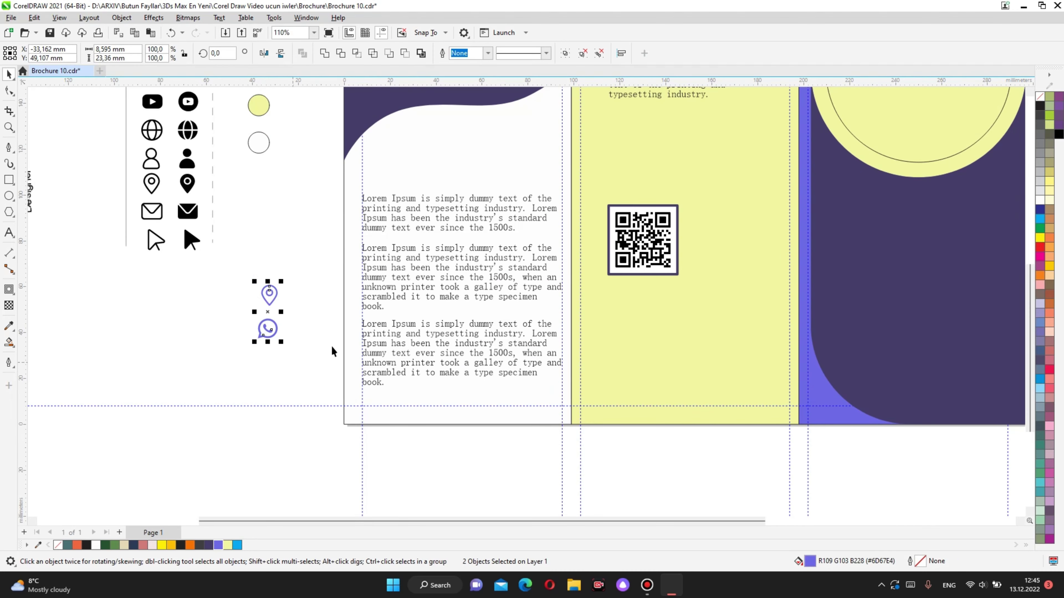
- Centre the pin and WhatsApp icons horizontally and group them
click(621, 53)
click(886, 102)
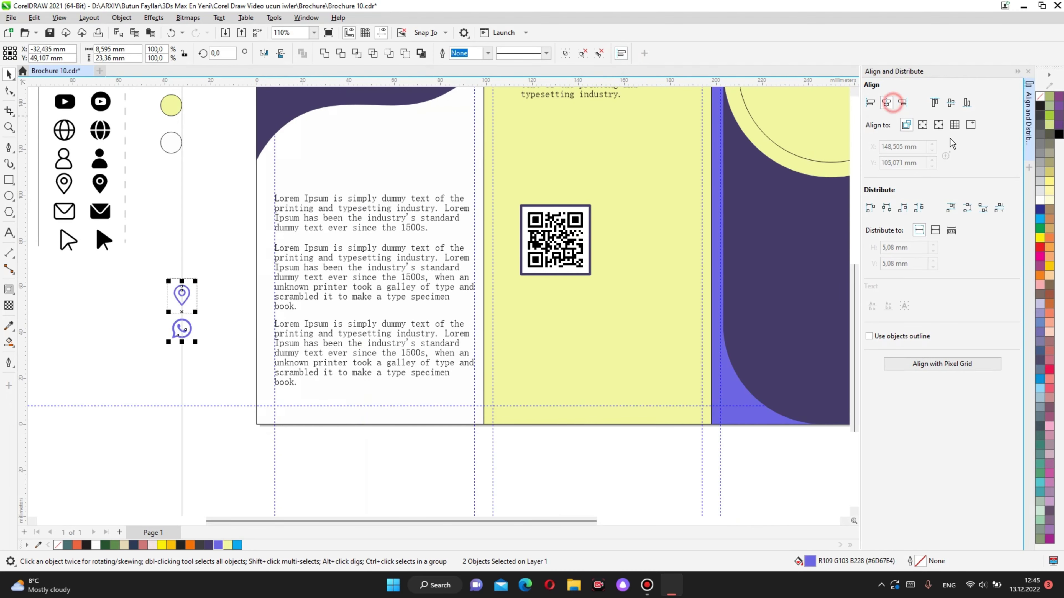
click(1028, 71)
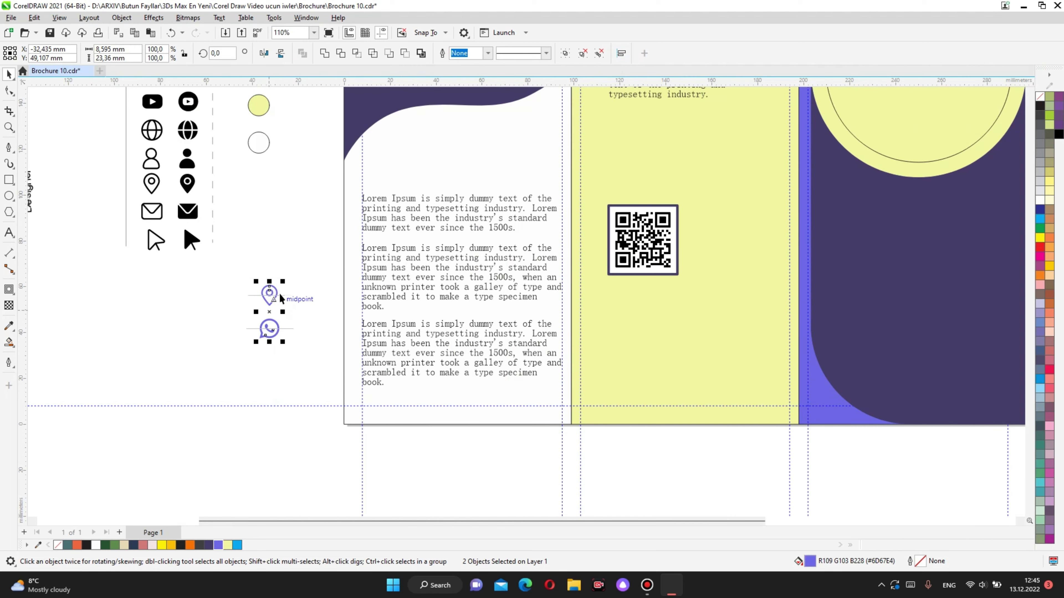
click(578, 53)
- Move the icon pair below the QR code and shrink it to about 70%
drag(269, 312, 621, 360)
scroll(630, 340, up, 2)
mouse_move(491, 288)
mouse_down()
mouse_move(482, 303)
mouse_move(464, 281)
mouse_move(467, 314)
mouse_up()
scroll(473, 319, down, 2)
scroll(500, 356, down, 3)
scroll(501, 377, up, 2)
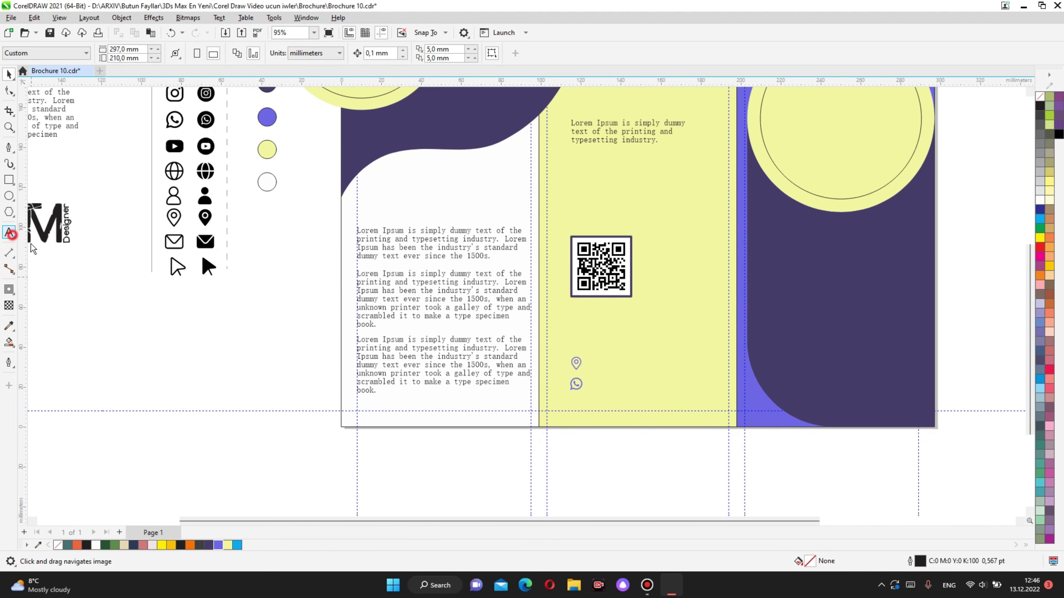
- Type the address line 'Azerbaijan/Baku' with the Text tool, correcting the typo
click(8, 232)
scroll(409, 333, up, 1)
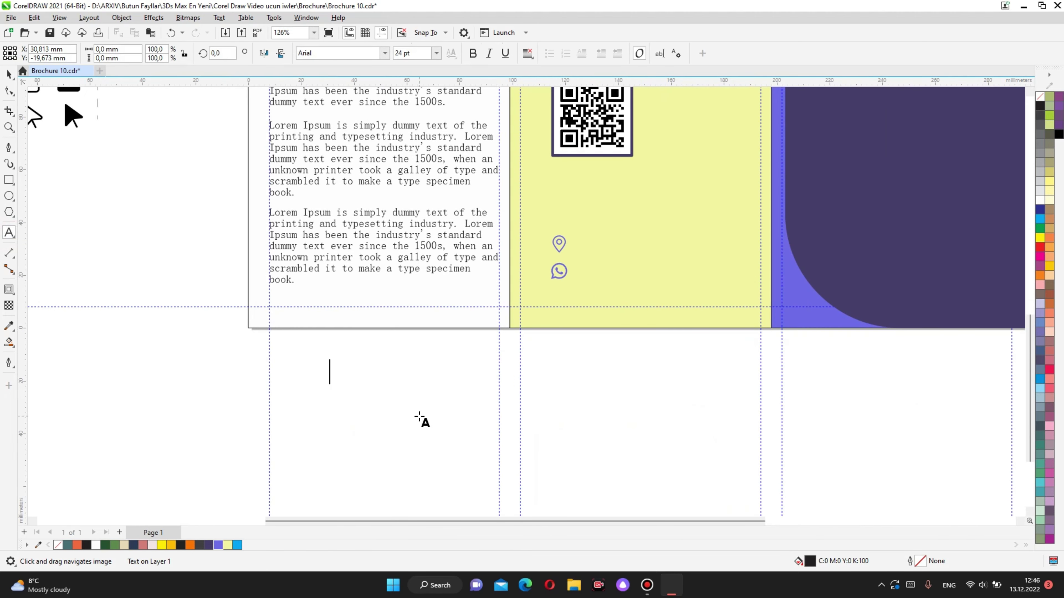
text(Azwe)
key(BackSpace)
key(BackSpace)
text(erbaij)
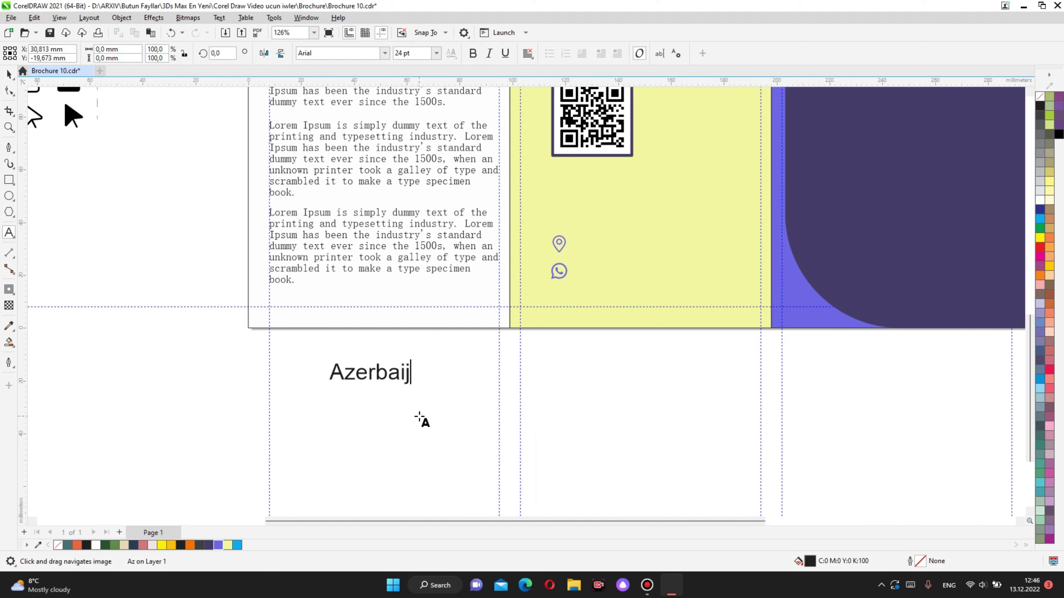
text(an/Baku)
key(ctrl+space)
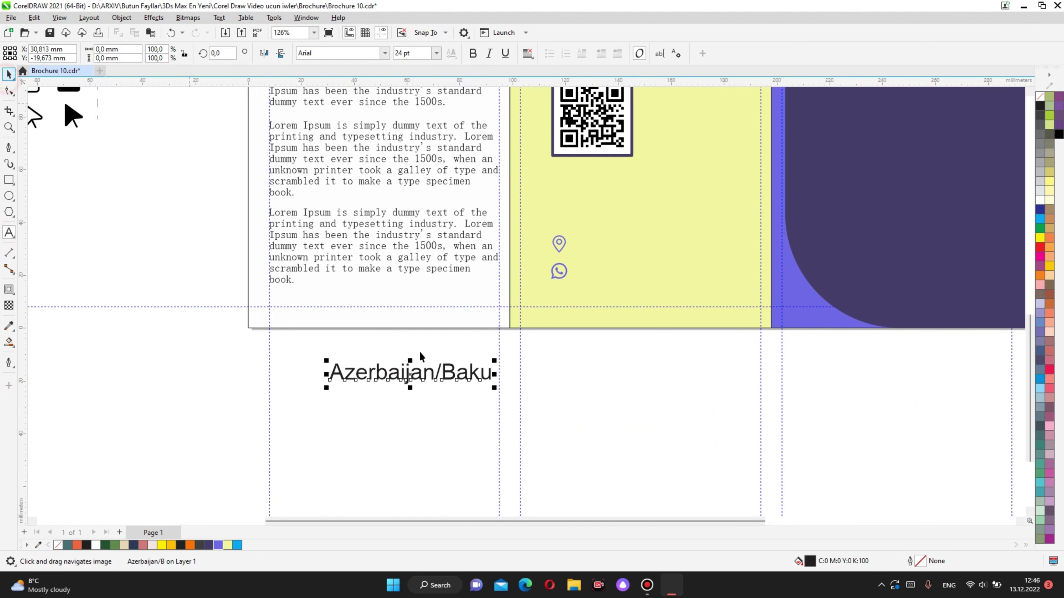
- Drop a copy of the address line below it and replace its text with the phone number
drag(425, 377, 426, 402)
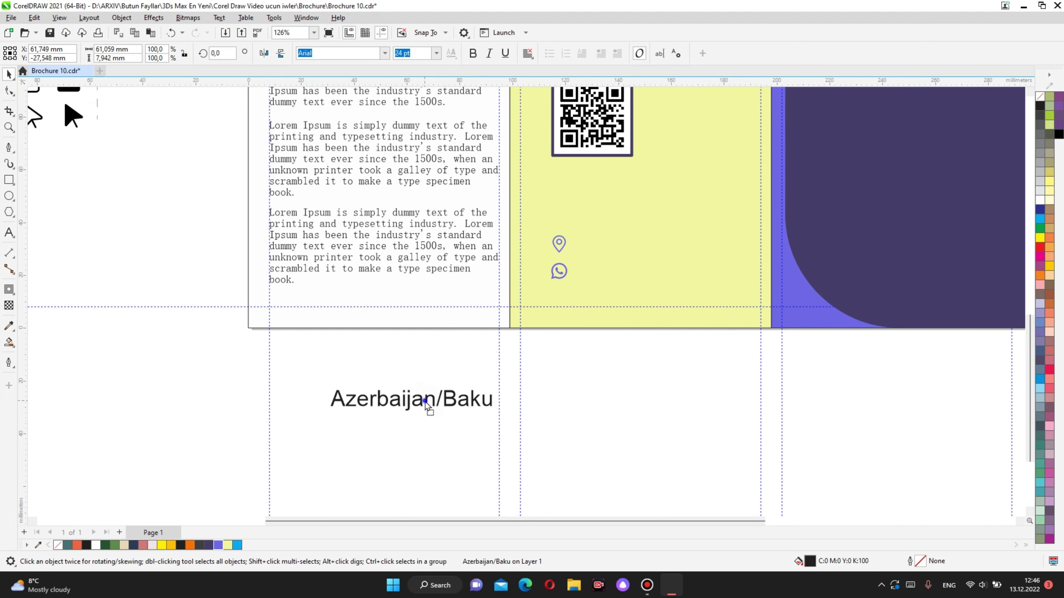
right_click(425, 402)
double_click(425, 402)
key(ctrl+space)
- Move the two text lines beside the pin and WhatsApp icons in the yellow panel
mouse_move(404, 353)
mouse_down()
mouse_move(315, 381)
mouse_move(519, 246)
mouse_up()
scroll(532, 253, up, 4)
click(531, 428)
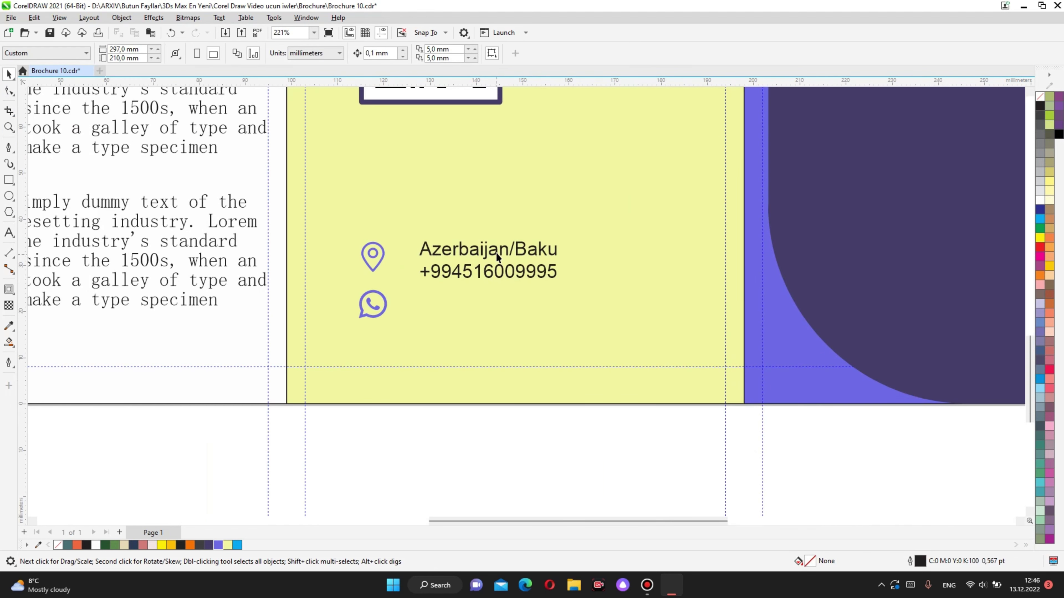
click(498, 254)
mouse_move(504, 272)
mouse_down()
mouse_move(502, 305)
mouse_move(490, 306)
mouse_up()
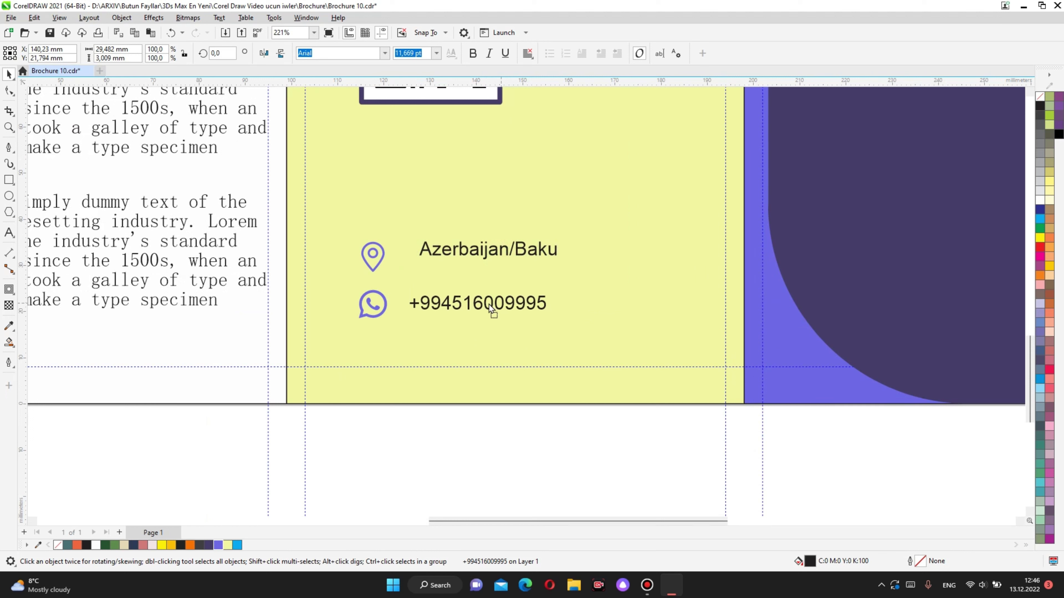
shift+click(383, 295)
key(e)
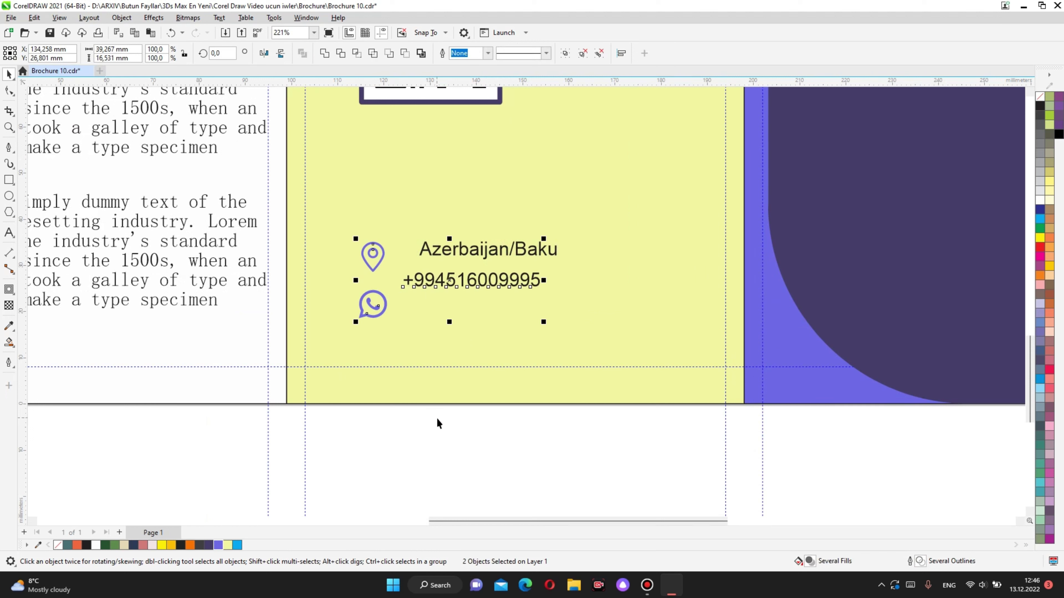
key(ctrl+z)
- Ungroup the icons and vertically centre each text line on its own icon
click(382, 298)
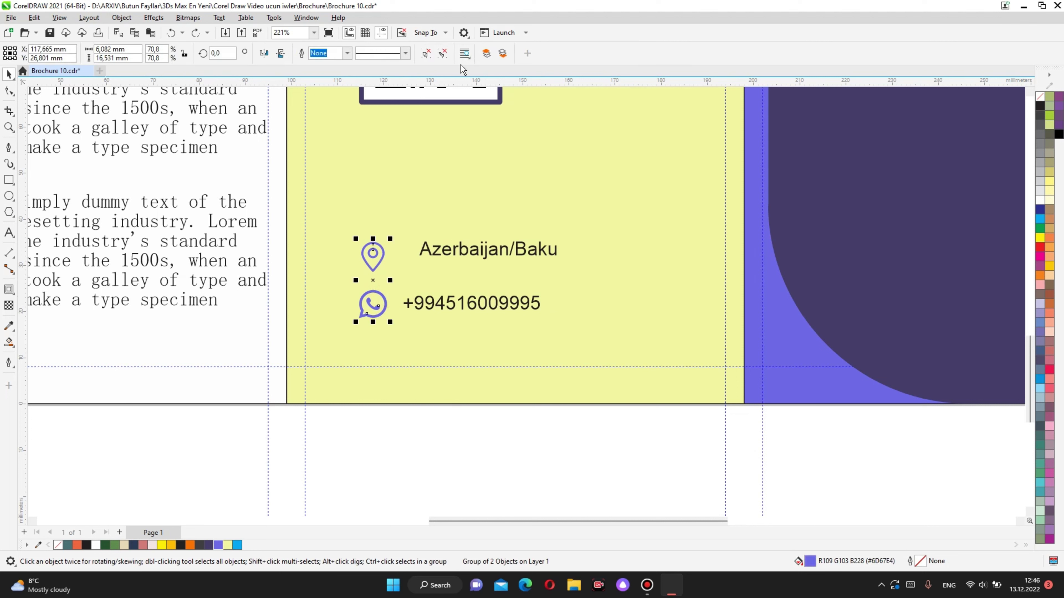
click(424, 55)
click(451, 416)
click(451, 305)
shift+click(379, 294)
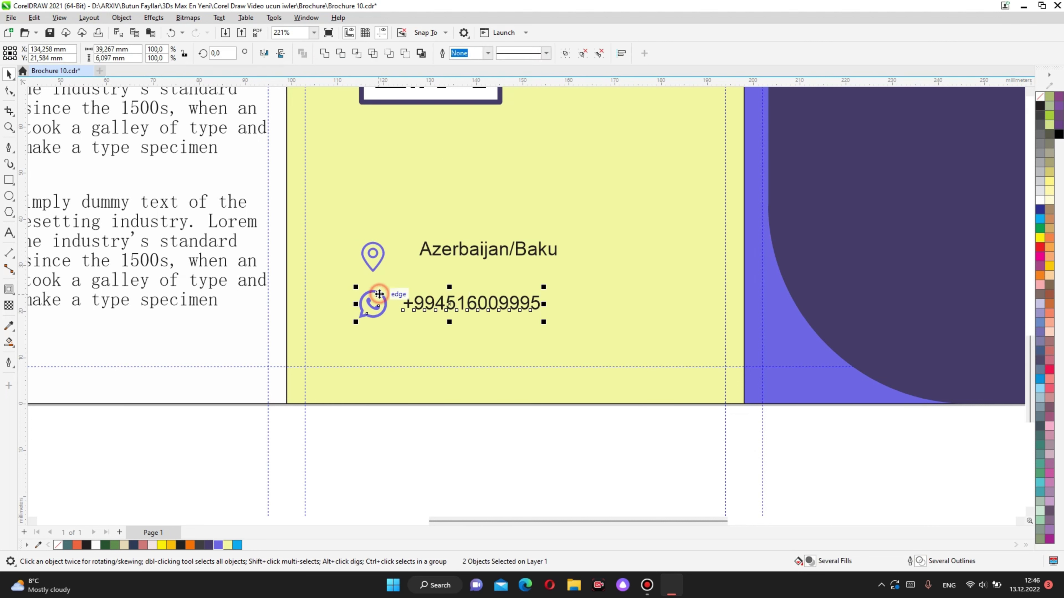
key(e)
click(471, 251)
shift+click(381, 248)
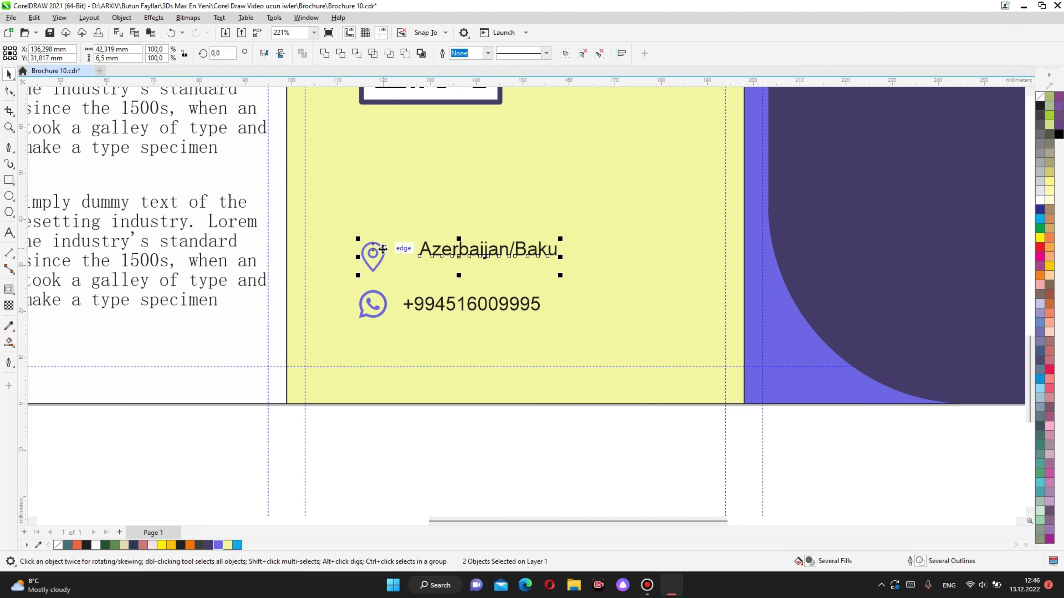
key(c)
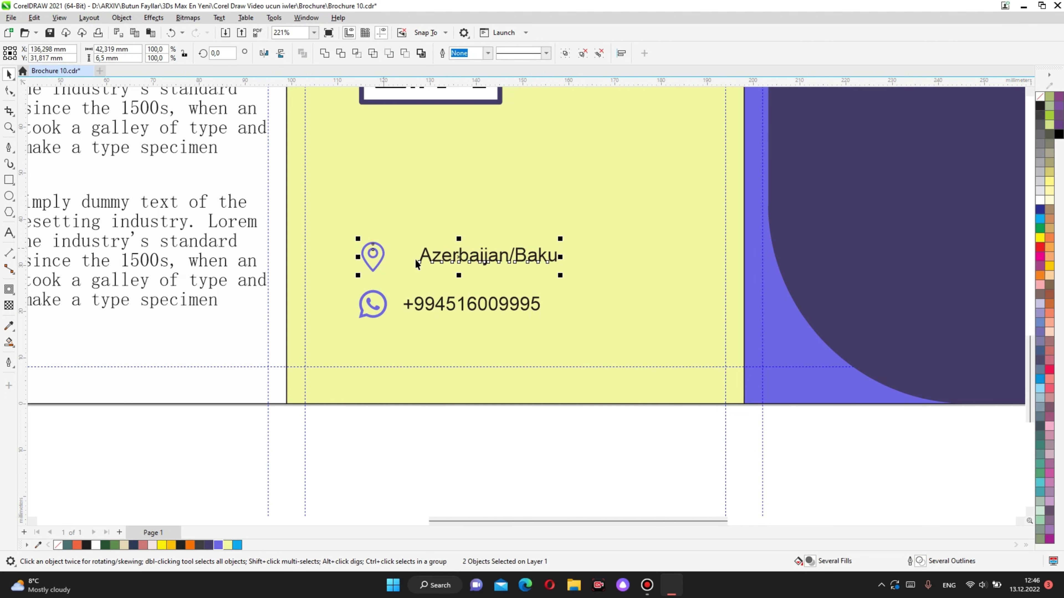
- Try white on the two contact lines, then recolour them dark purple
scroll(245, 417, down, 1)
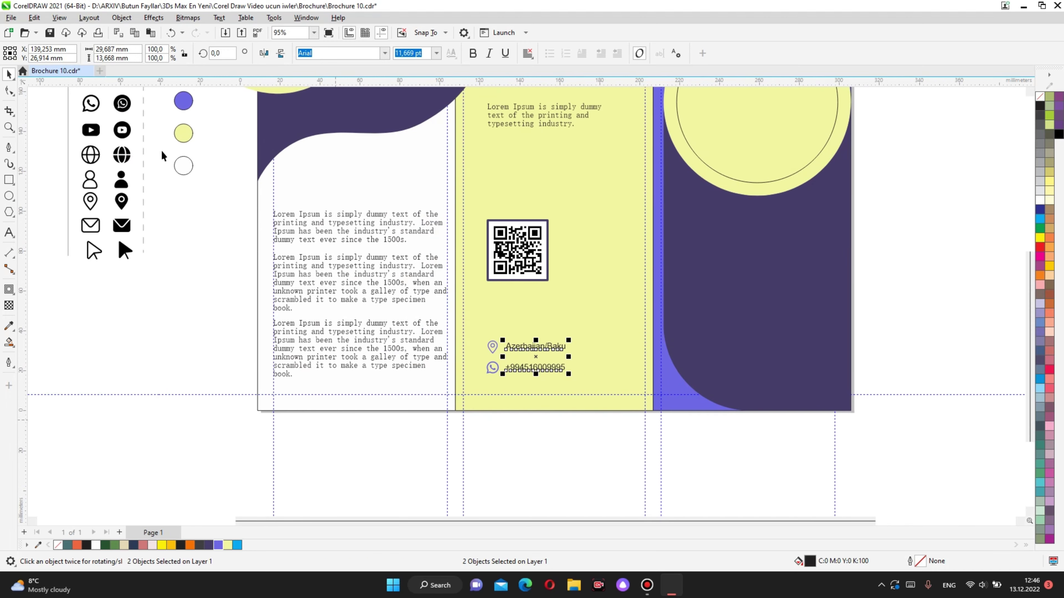
click(96, 544)
drag(590, 441, 500, 330)
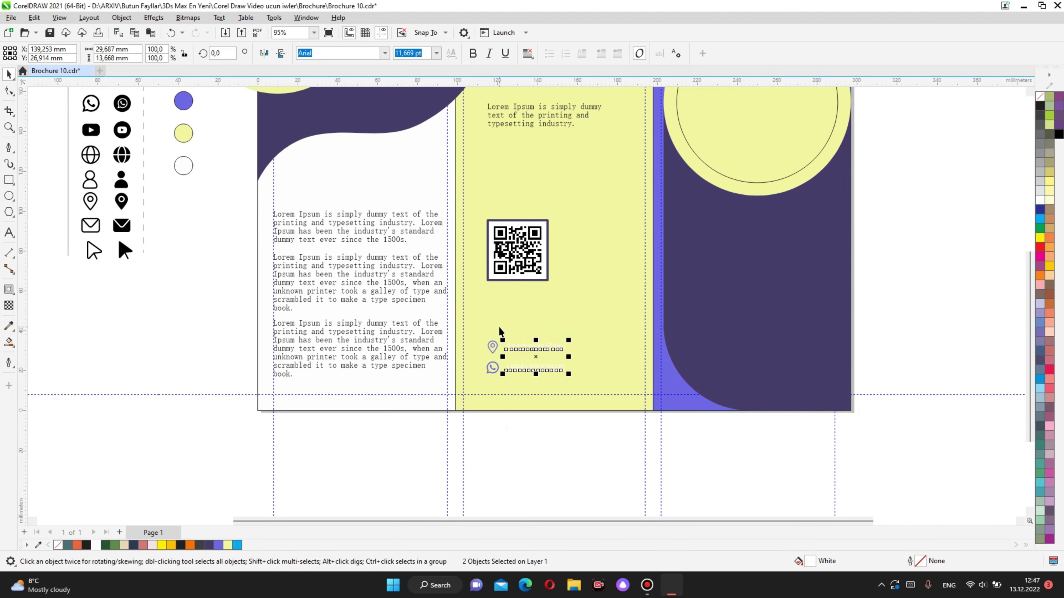
click(206, 544)
click(588, 435)
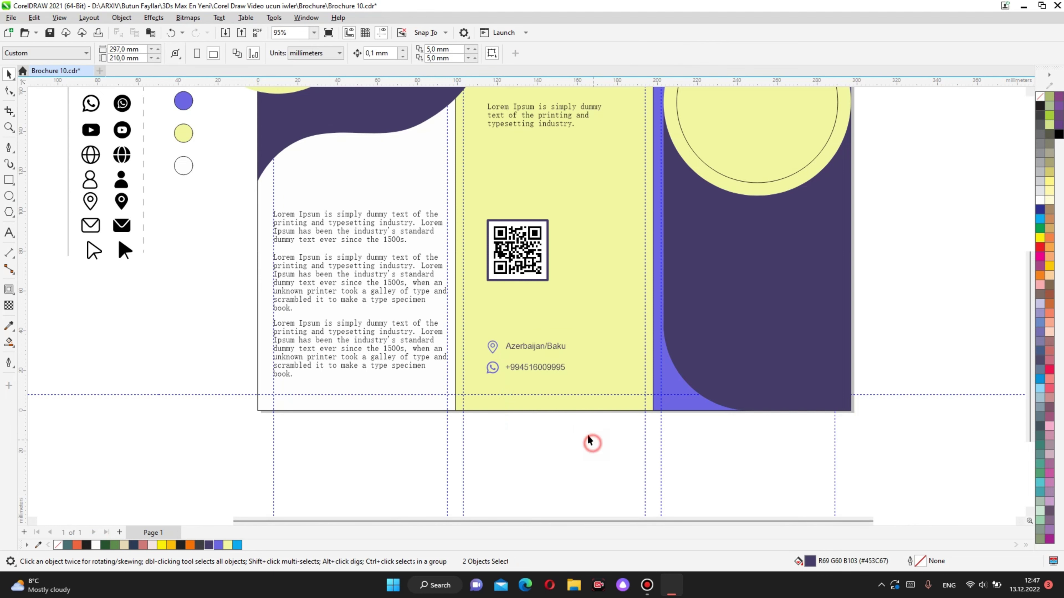
- Try a green fill on the right panel's dark purple curve, then undo it
scroll(589, 434, down, 1)
scroll(554, 445, down, 1)
scroll(527, 446, up, 2)
scroll(524, 445, up, 1)
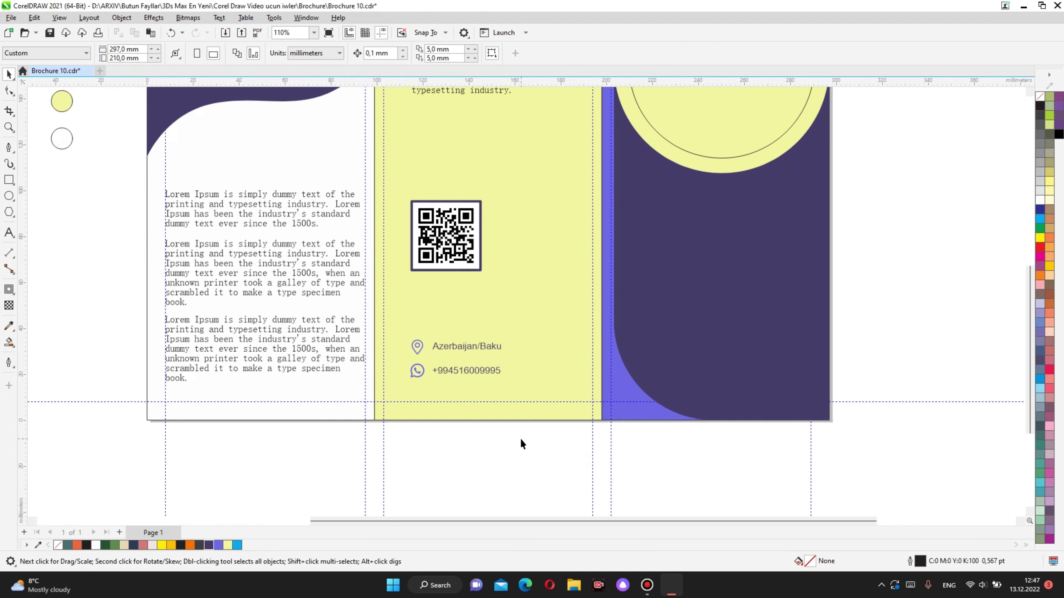
scroll(520, 442, down, 3)
drag(570, 461, 581, 470)
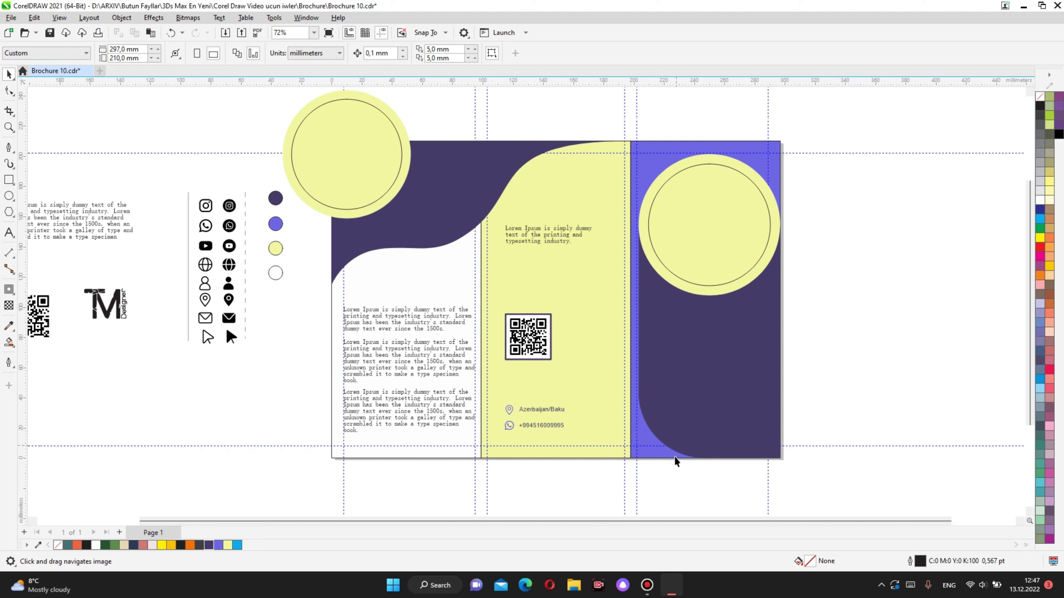
click(766, 367)
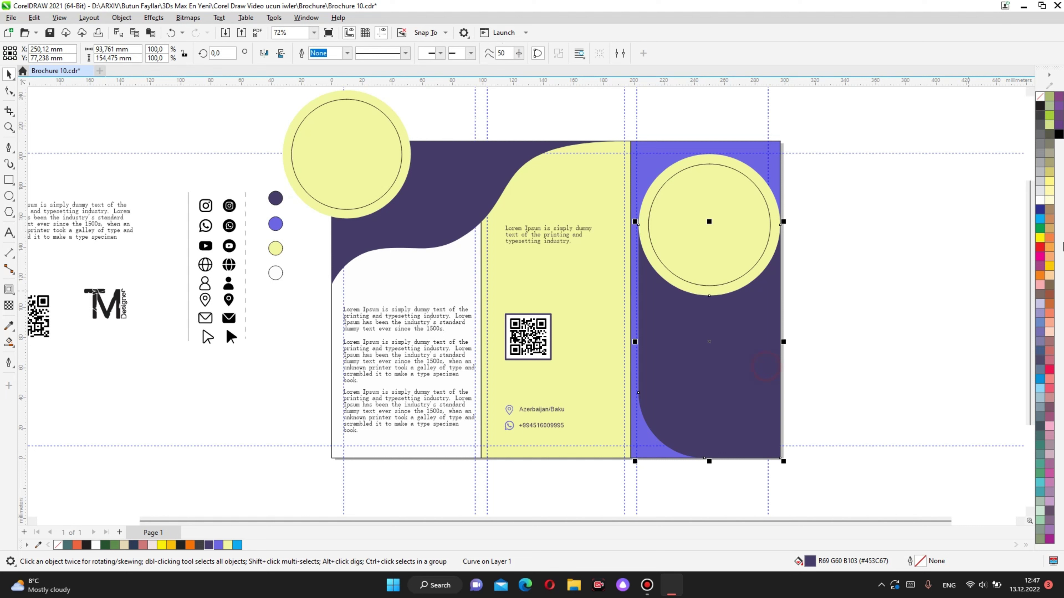
click(1038, 230)
key(ctrl+z)
click(914, 287)
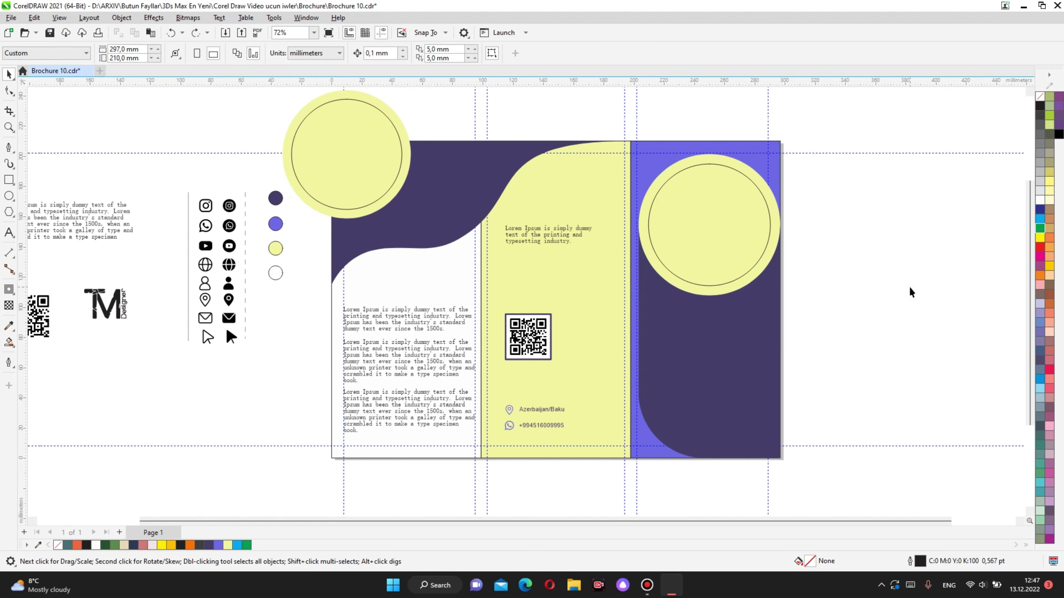
- Drop a copy of the Azerbaijan/Baku line above the contact details
scroll(461, 452, up, 2)
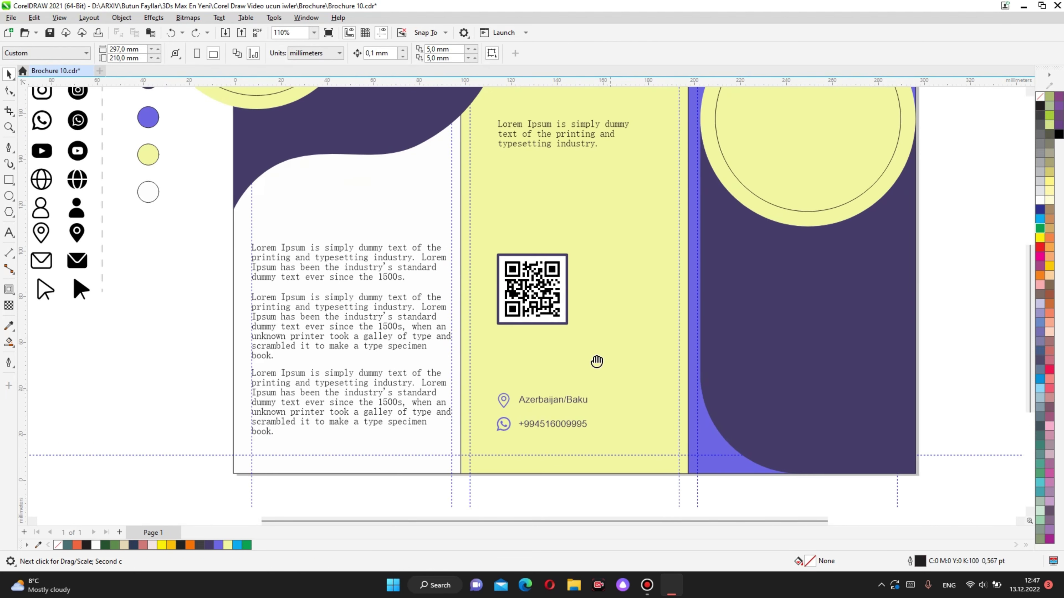
drag(596, 361, 548, 298)
scroll(472, 383, down, 2)
scroll(474, 380, up, 2)
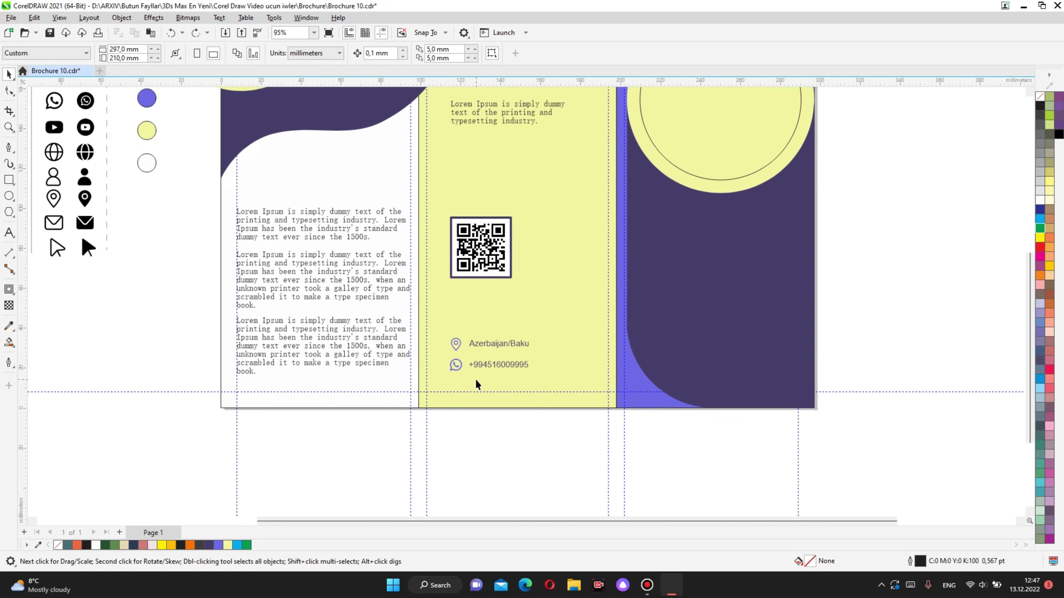
scroll(484, 369, down, 2)
scroll(500, 356, up, 3)
click(508, 351)
drag(508, 351, 488, 314)
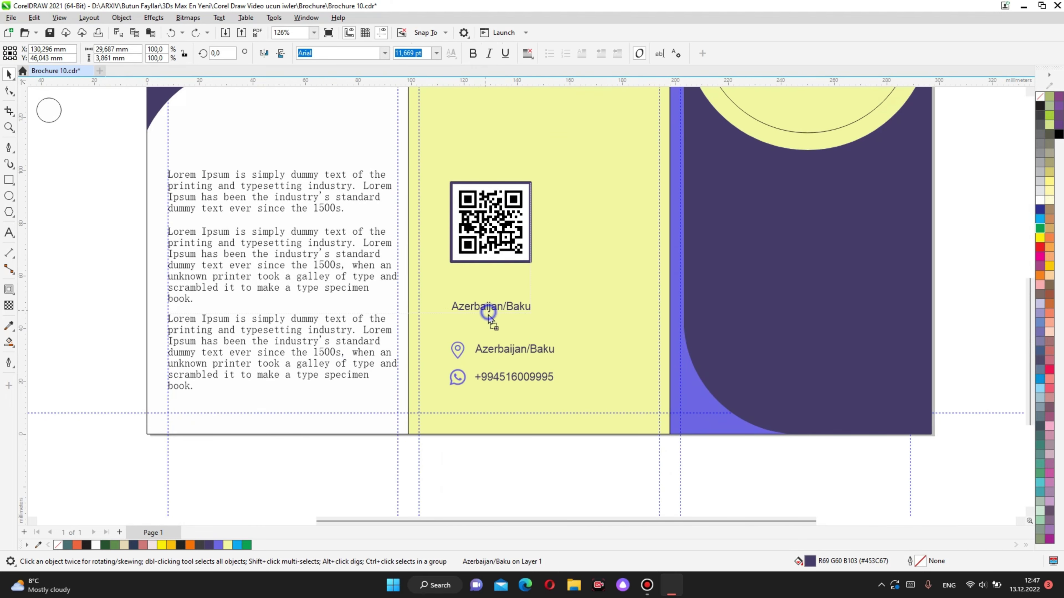
- Retype the copied line as 'Contact Us' and scale it to about 19 pt
text(Co)
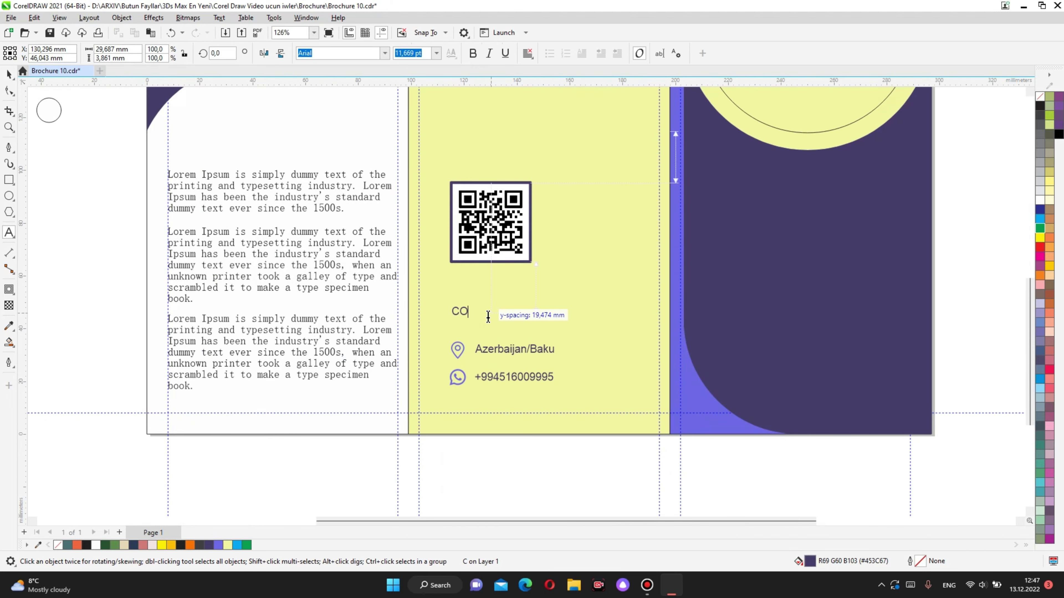
text( Us)
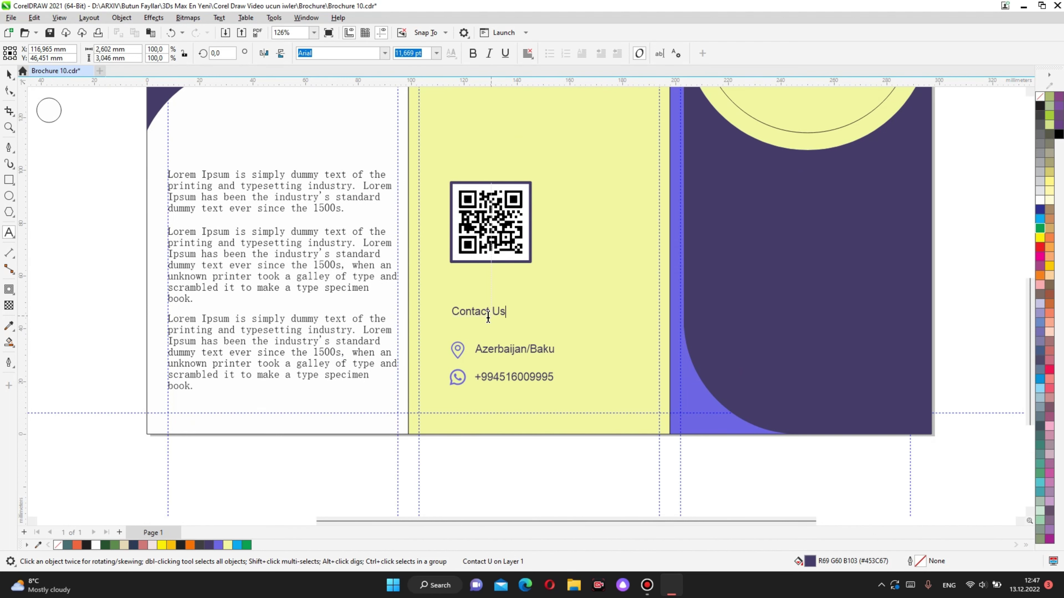
key(ctrl+space)
scroll(509, 319, up, 1)
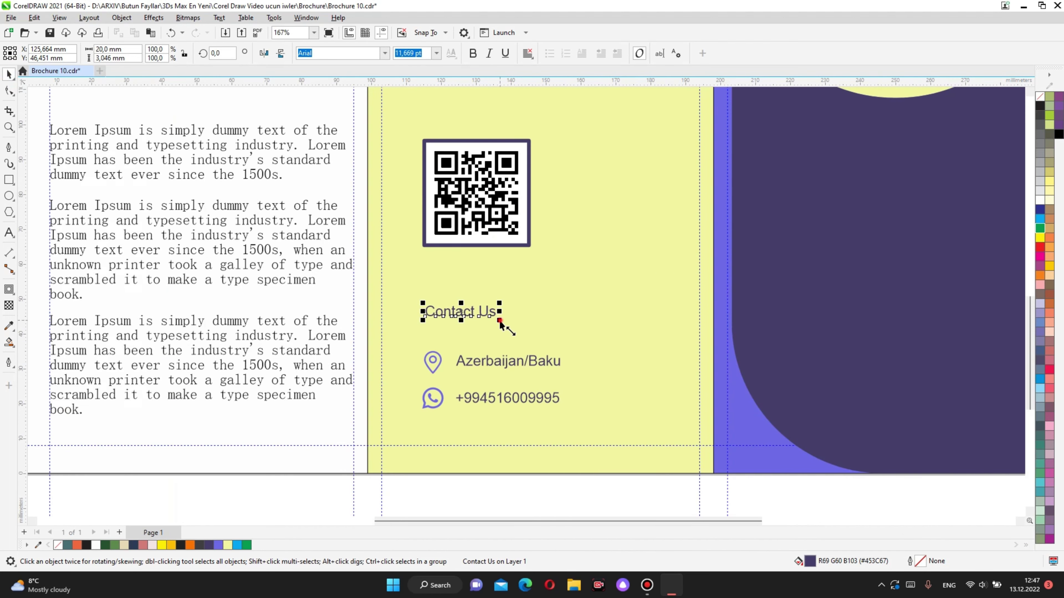
mouse_move(500, 320)
mouse_down()
mouse_move(543, 328)
mouse_move(538, 311)
mouse_up()
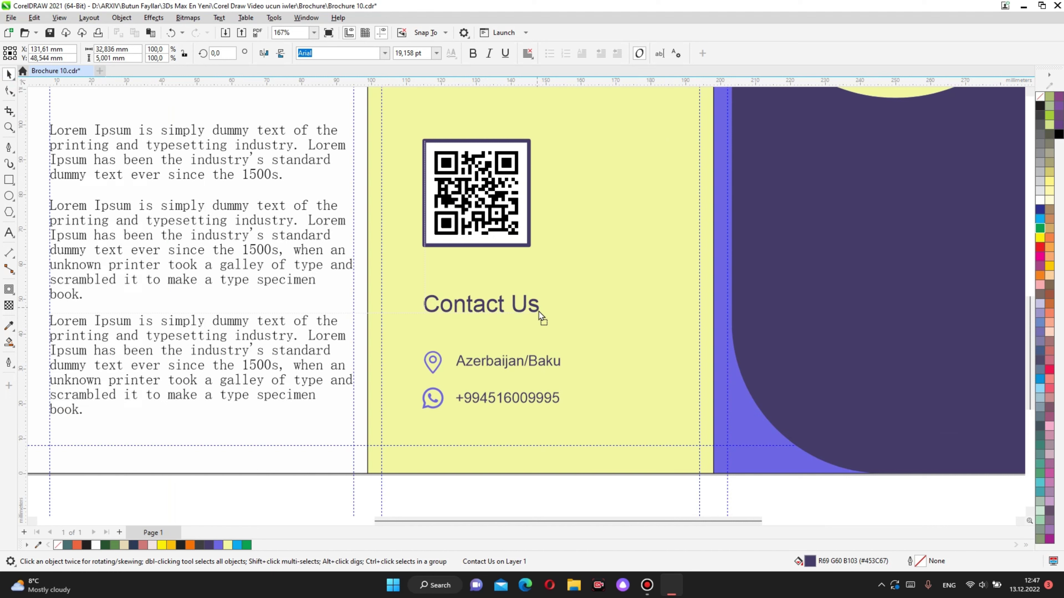
scroll(539, 314, down, 3)
scroll(538, 313, down, 1)
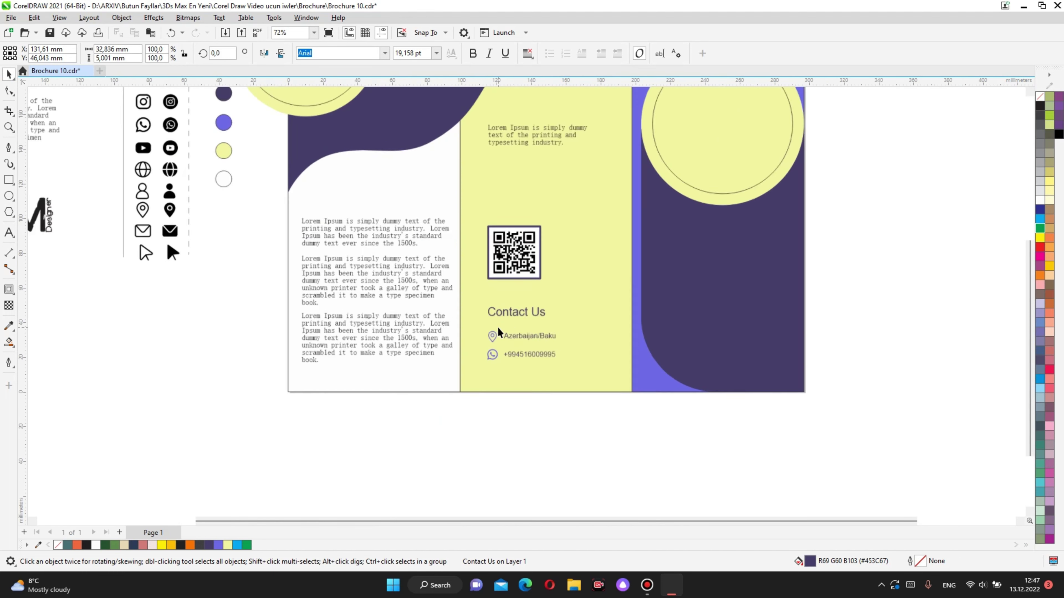
scroll(839, 298, up, 1)
- Make the Contact Us heading bold
click(474, 57)
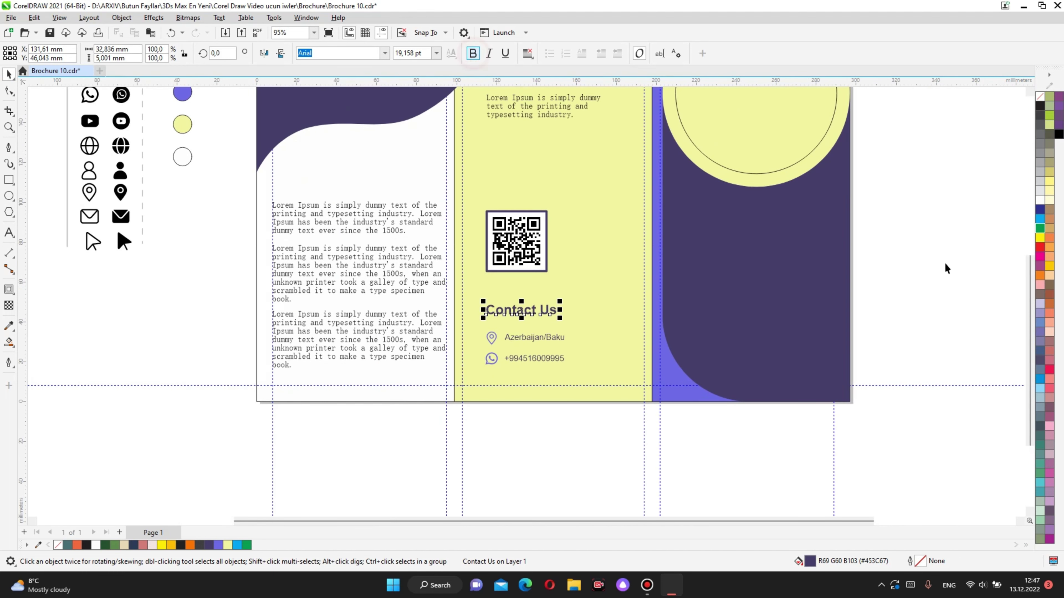
click(934, 245)
scroll(635, 269, down, 2)
scroll(634, 277, down, 1)
scroll(611, 312, up, 1)
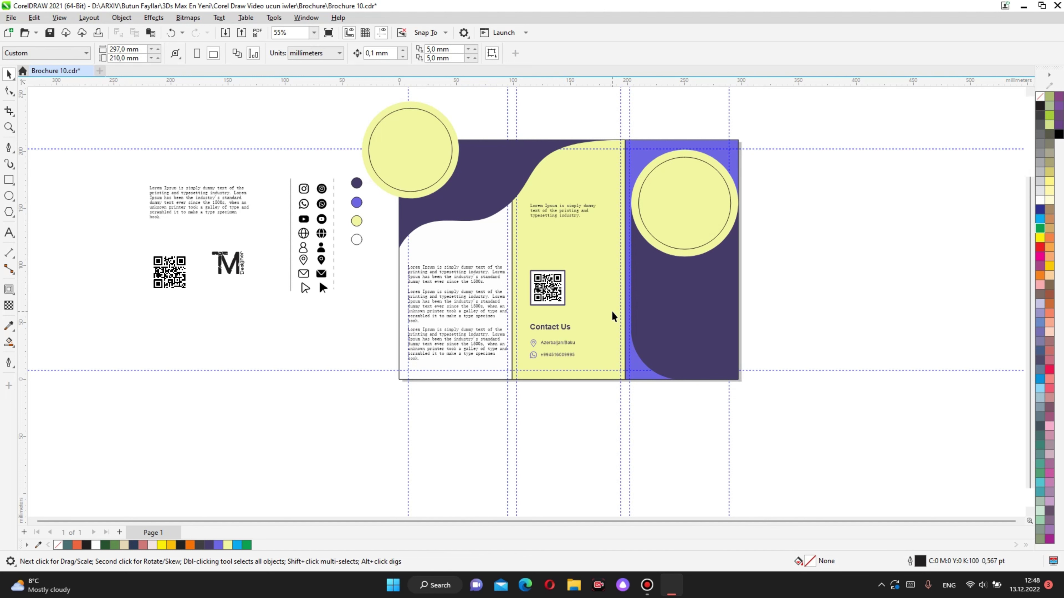
- Copy the Contact Us heading to the left panel and retype it as 'Graphic Designer'
scroll(537, 273, up, 2)
scroll(537, 272, up, 2)
click(562, 361)
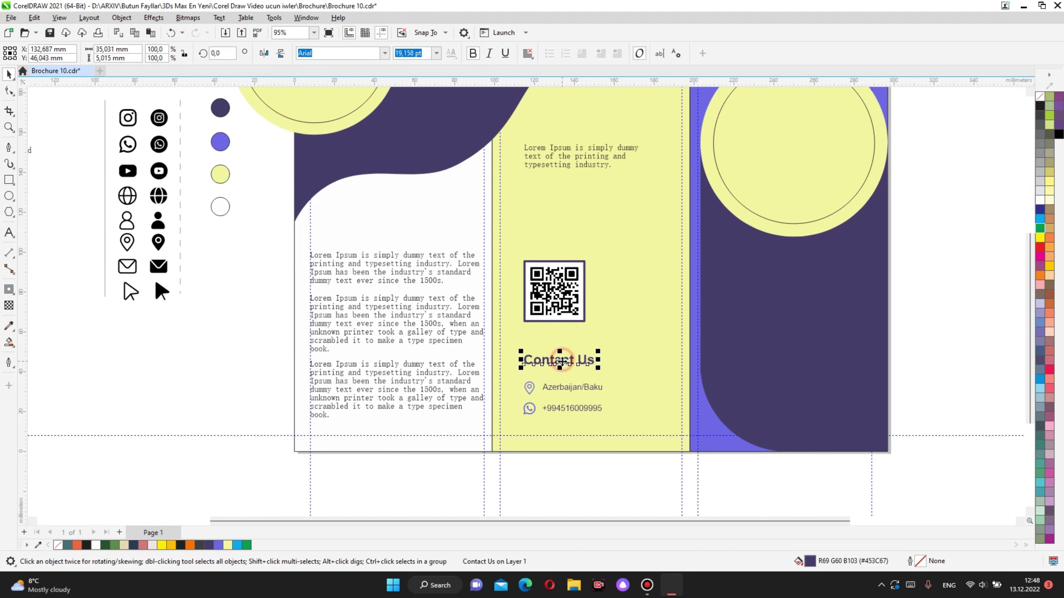
drag(562, 361, 349, 225)
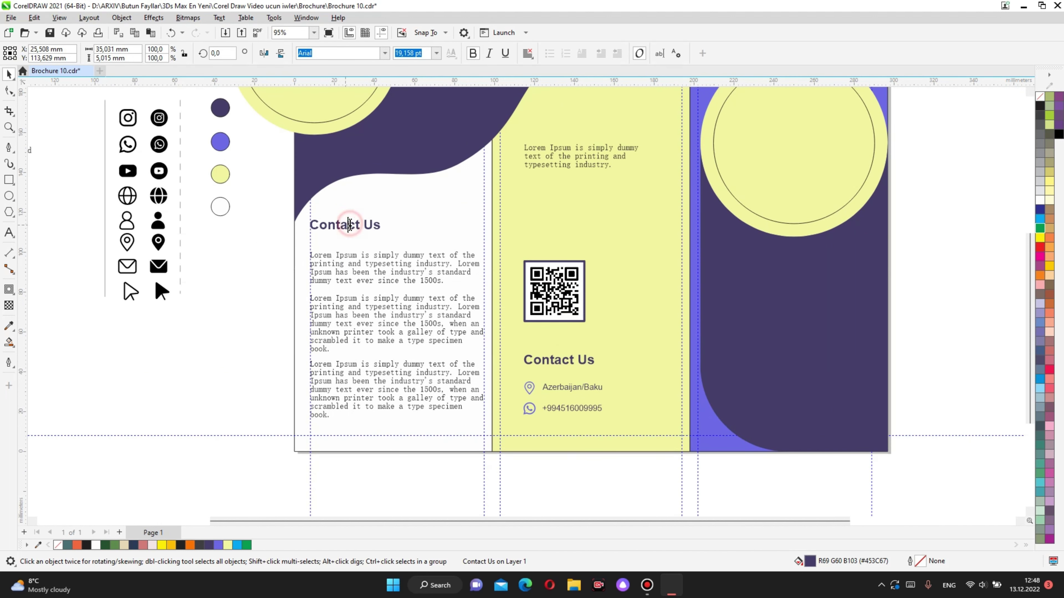
double_click(350, 225)
key(ctrl+a)
text(Graphic )
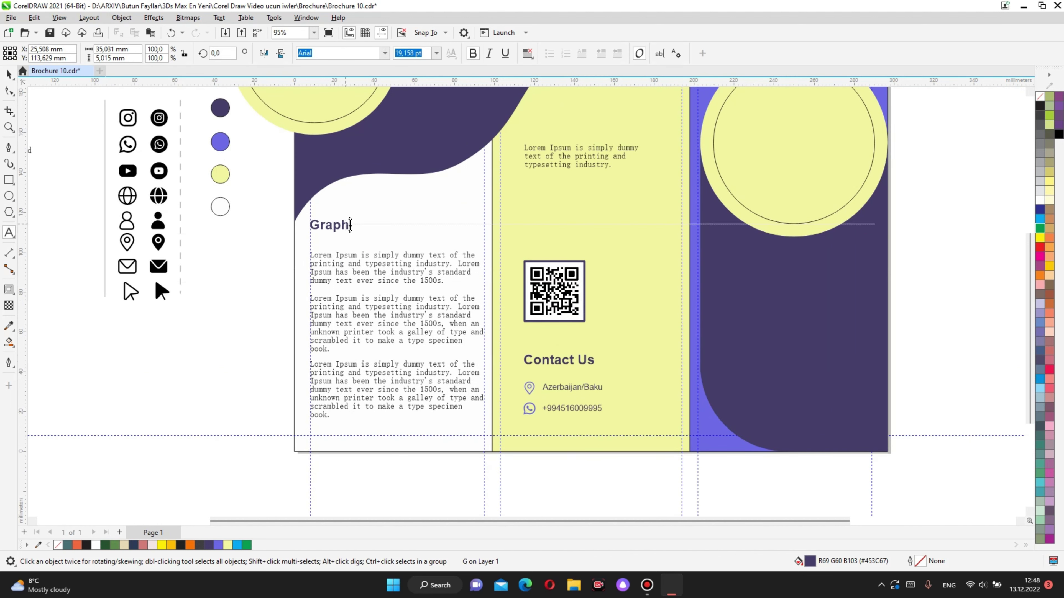
text(Designer)
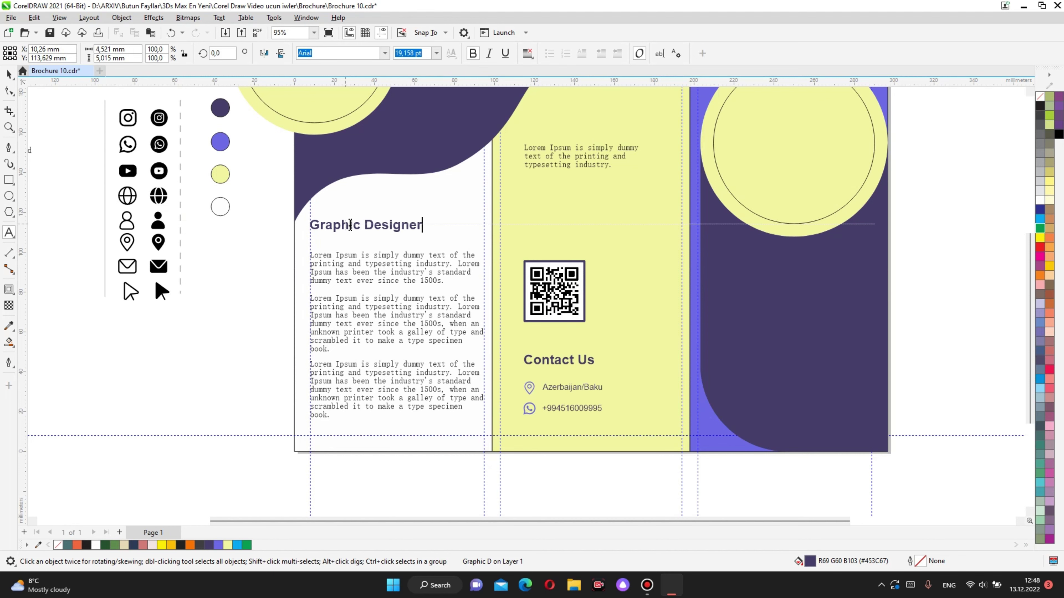
click(9, 75)
- Enlarge the Graphic Designer heading to about 21 pt
scroll(384, 215, up, 3)
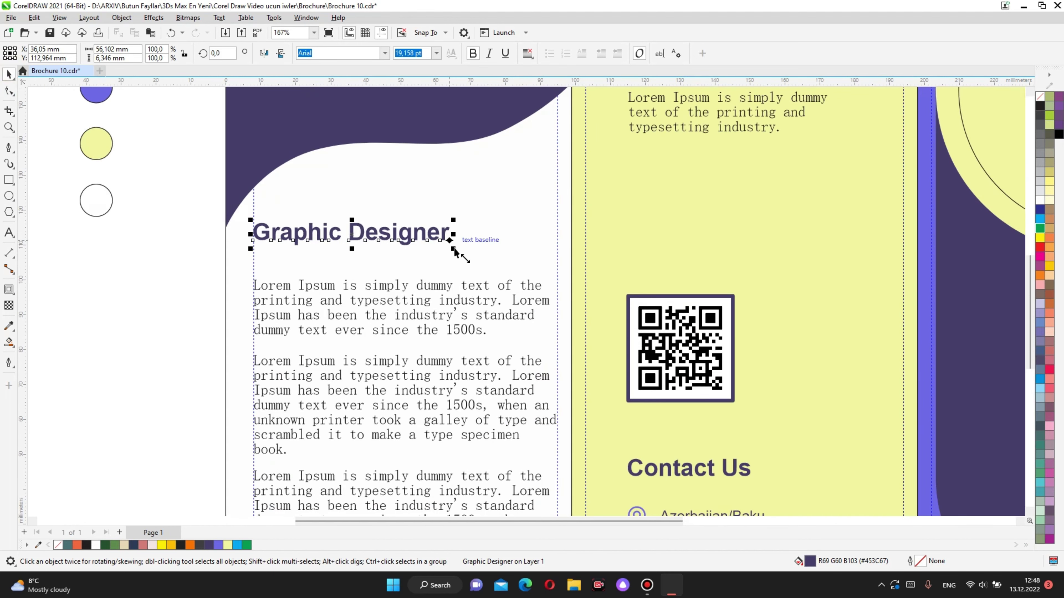
drag(453, 250, 473, 256)
scroll(450, 231, down, 3)
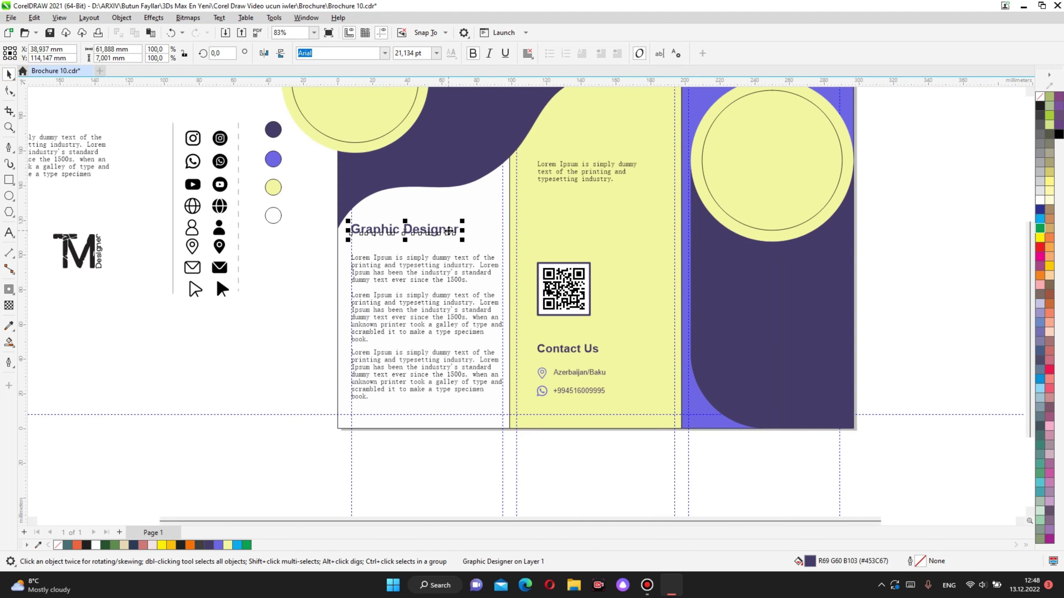
scroll(449, 231, right, 3)
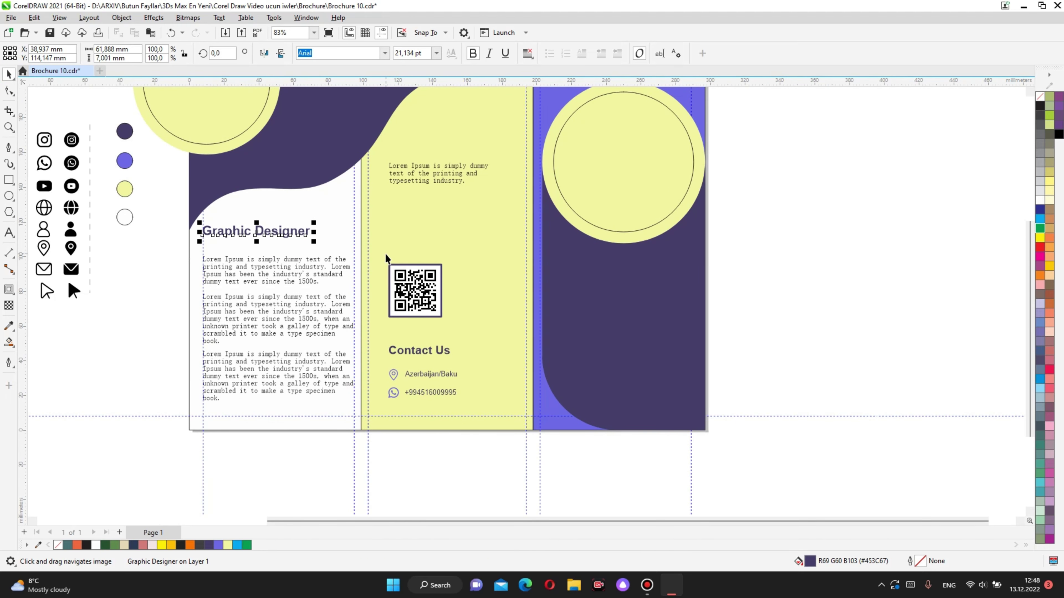
scroll(348, 271, right, 2)
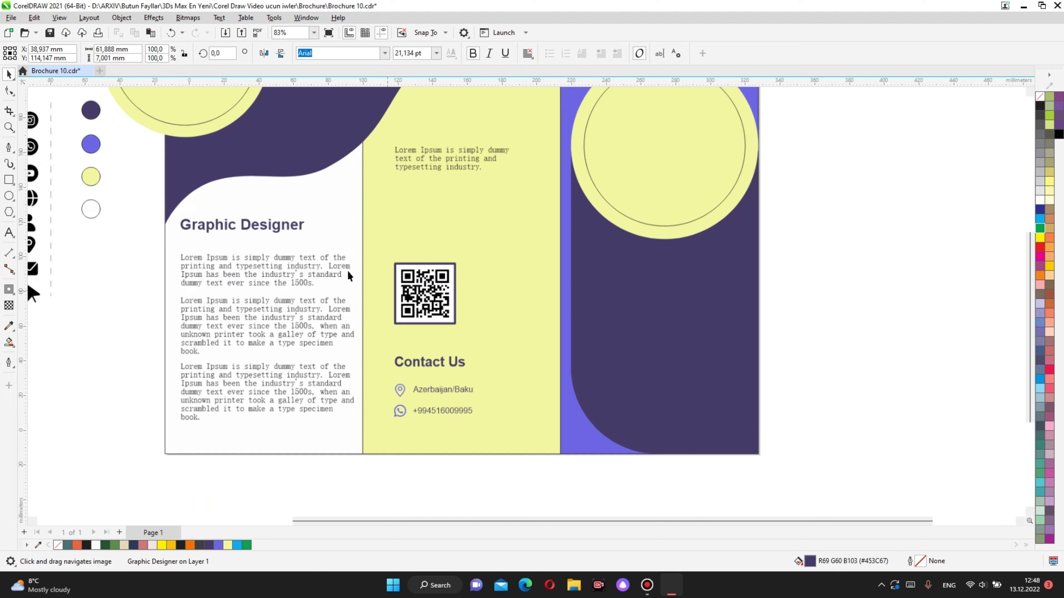
- Copy the Lorem Ipsum text onto the purple cover panel and fill it white
drag(363, 185, 540, 377)
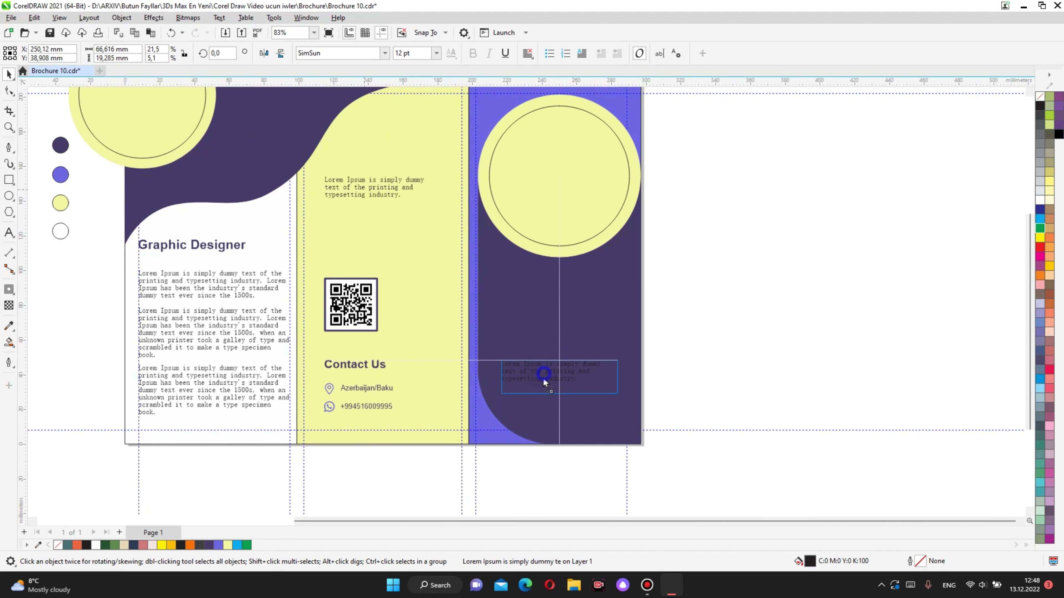
click(96, 544)
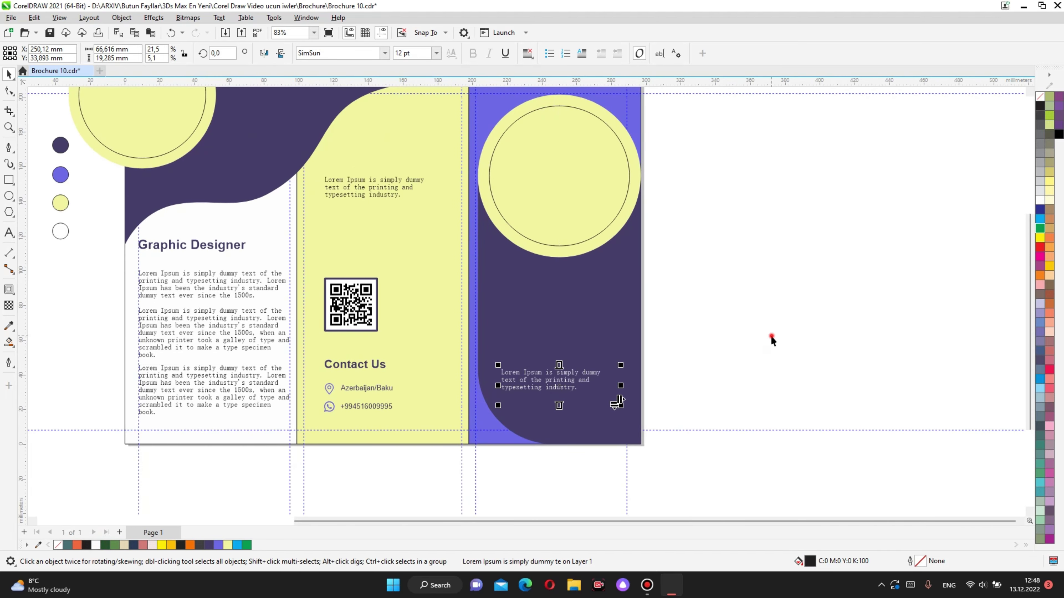
scroll(769, 338, up, 2)
double_click(562, 390)
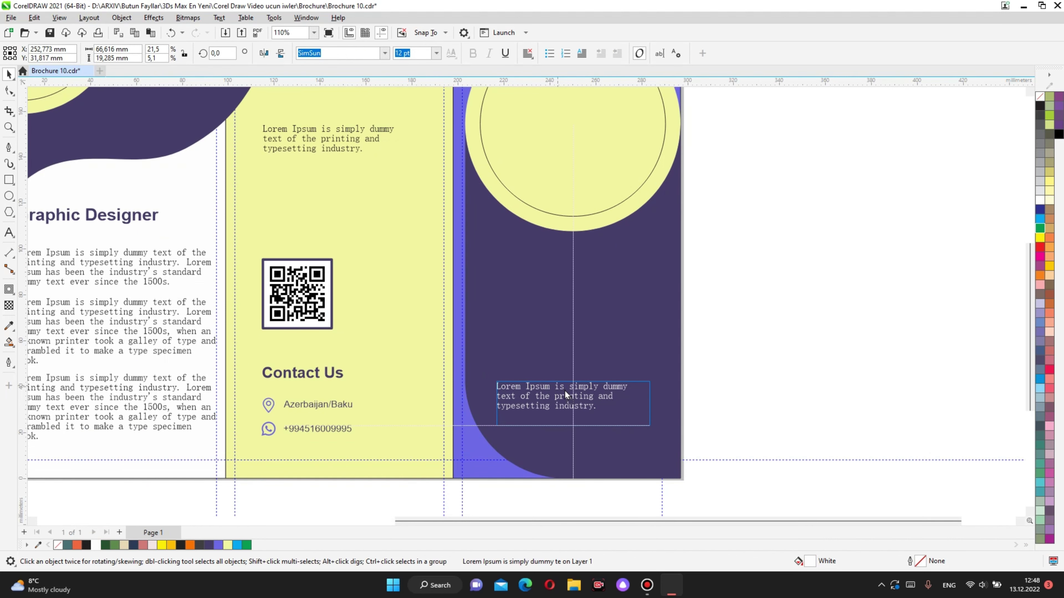
key(Escape)
scroll(802, 344, down, 1)
click(802, 344)
- Copy the heading to the cover, colour it light purple, retype as 'TM DESIGNER' and enlarge slightly
click(205, 244)
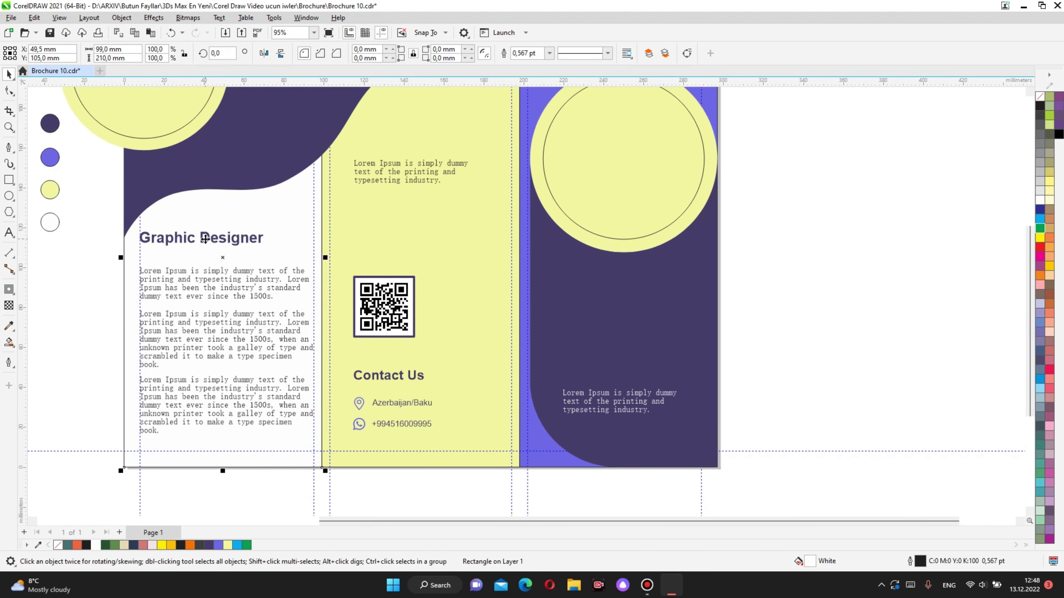
click(205, 243)
mouse_move(205, 243)
mouse_down()
mouse_move(411, 271)
mouse_move(601, 332)
mouse_up()
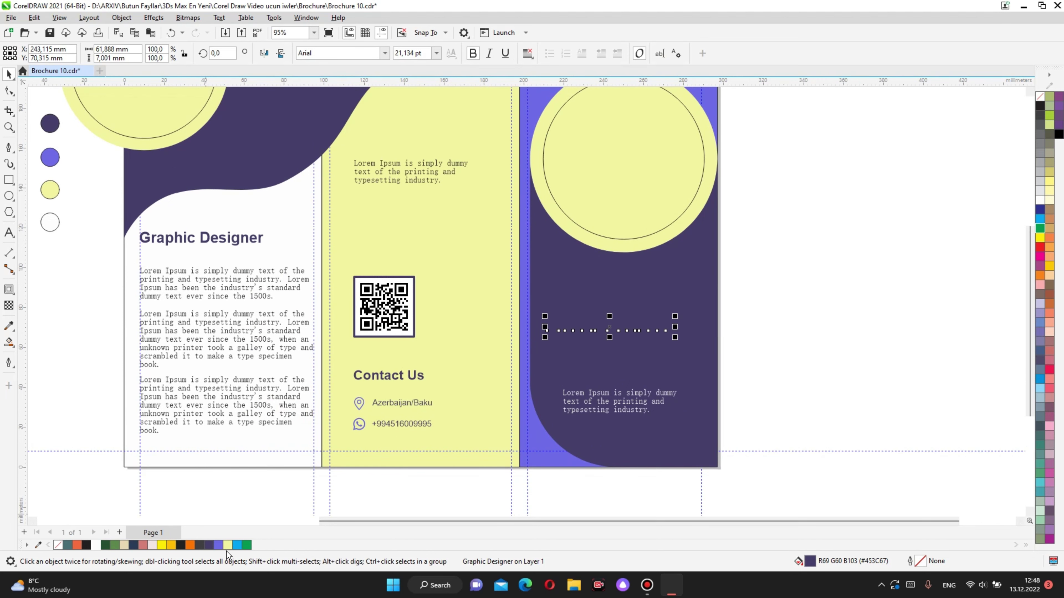
click(219, 545)
scroll(700, 403, up, 1)
double_click(618, 319)
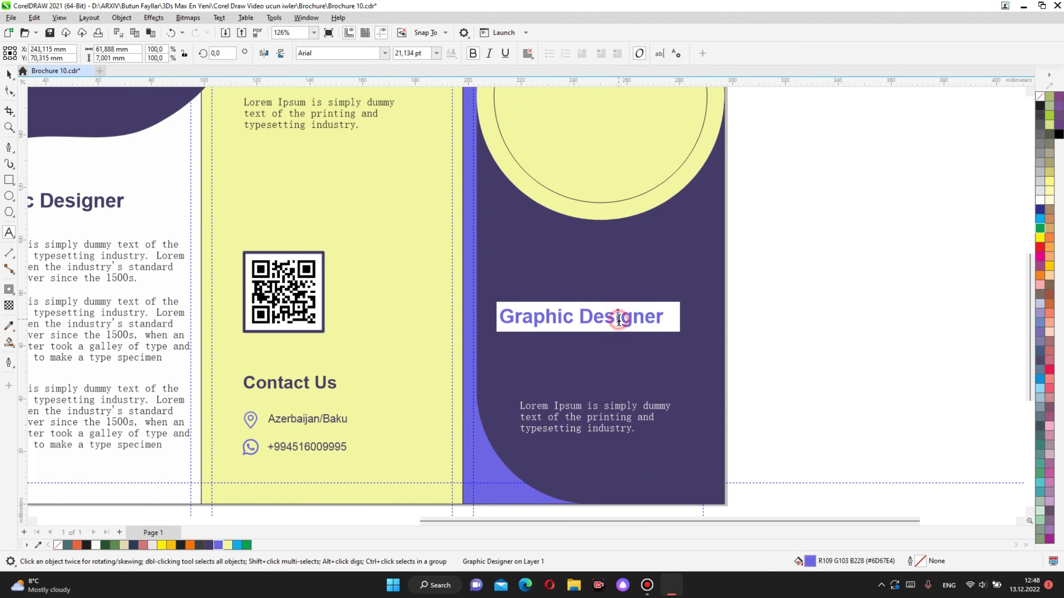
key(BackSpace)
text(TM)
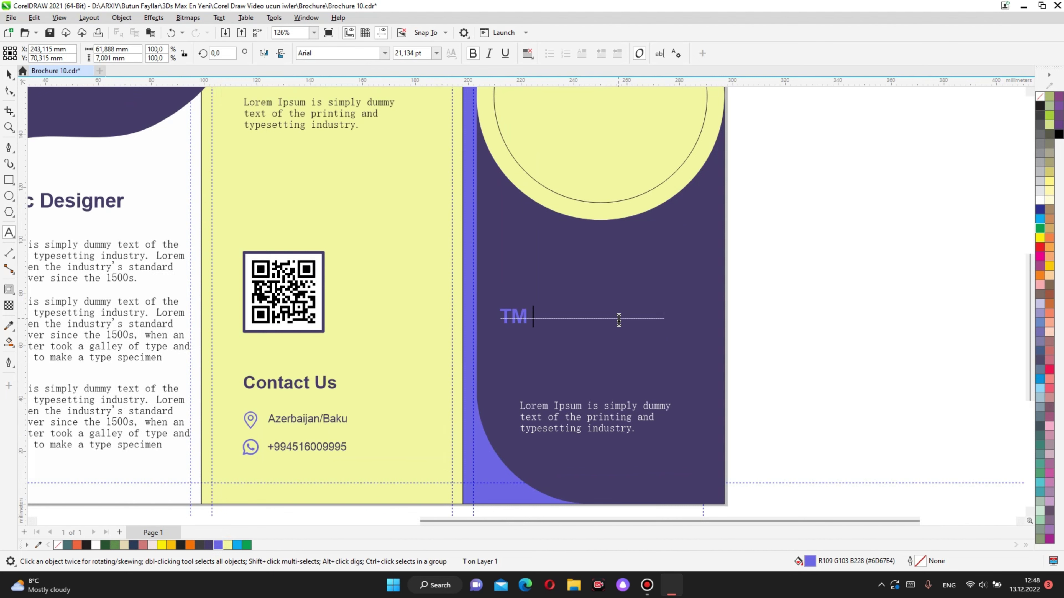
text( DESIGNER)
key(ctrl+space)
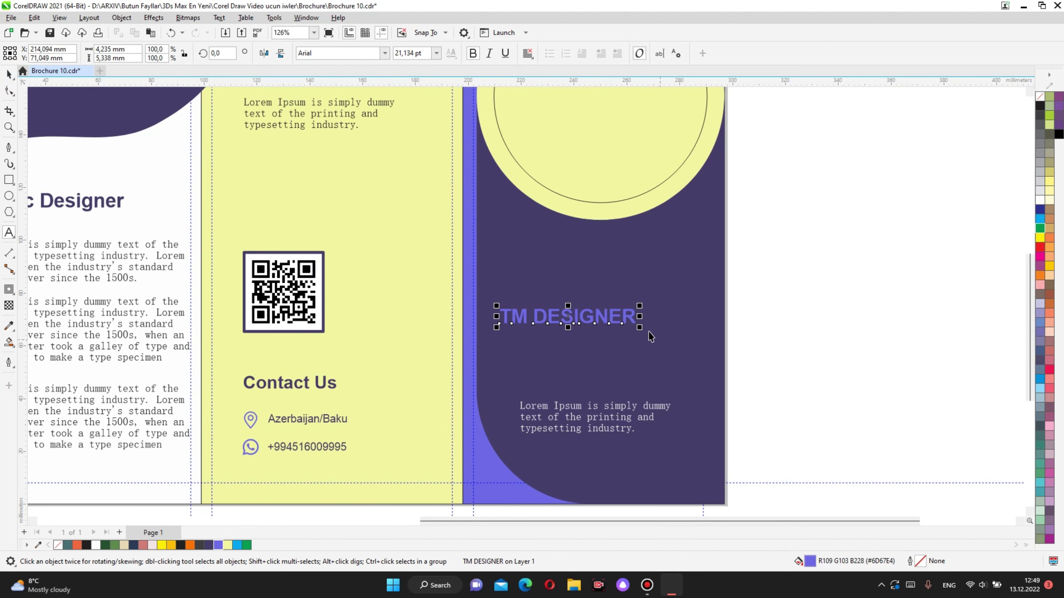
mouse_move(639, 327)
mouse_down()
mouse_move(668, 344)
mouse_move(660, 342)
mouse_up()
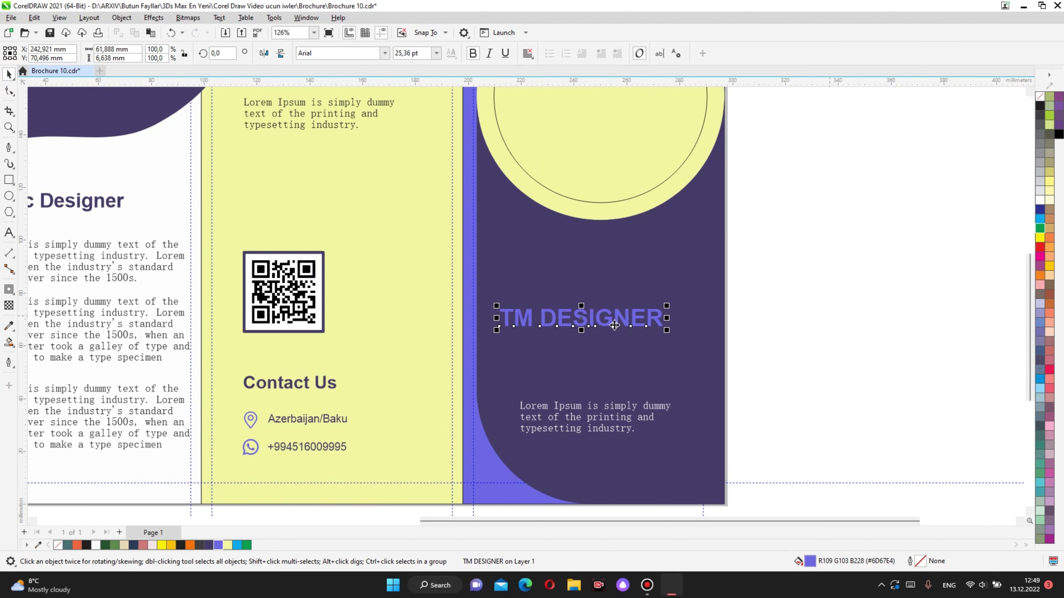
- Duplicate TM DESIGNER below itself and retype the copy as 'Youtube Channel'
scroll(618, 360, up, 2)
drag(623, 287, 625, 318)
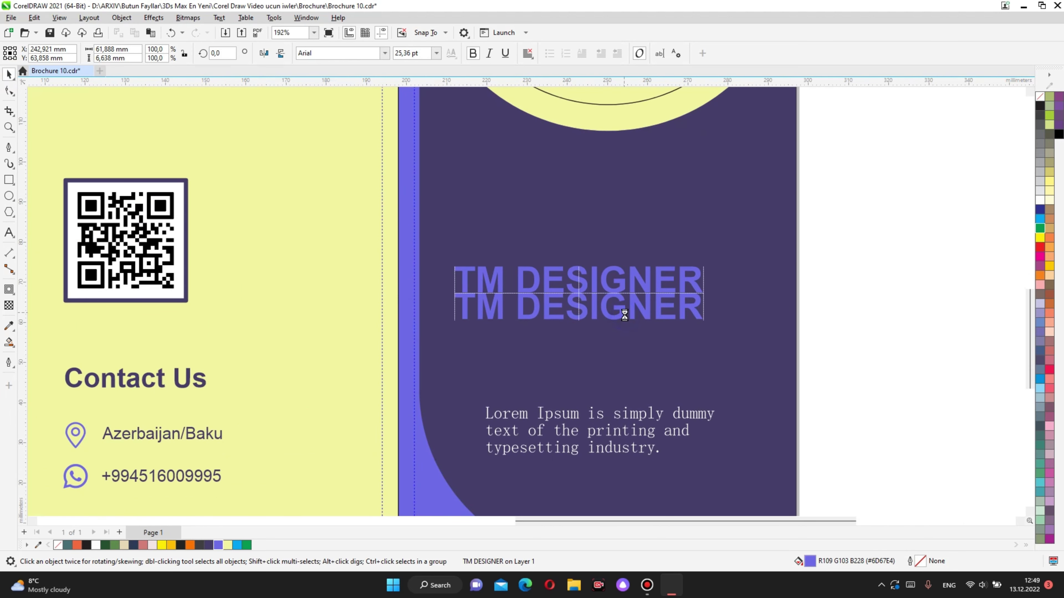
right_click(625, 318)
double_click(625, 318)
text(Yo)
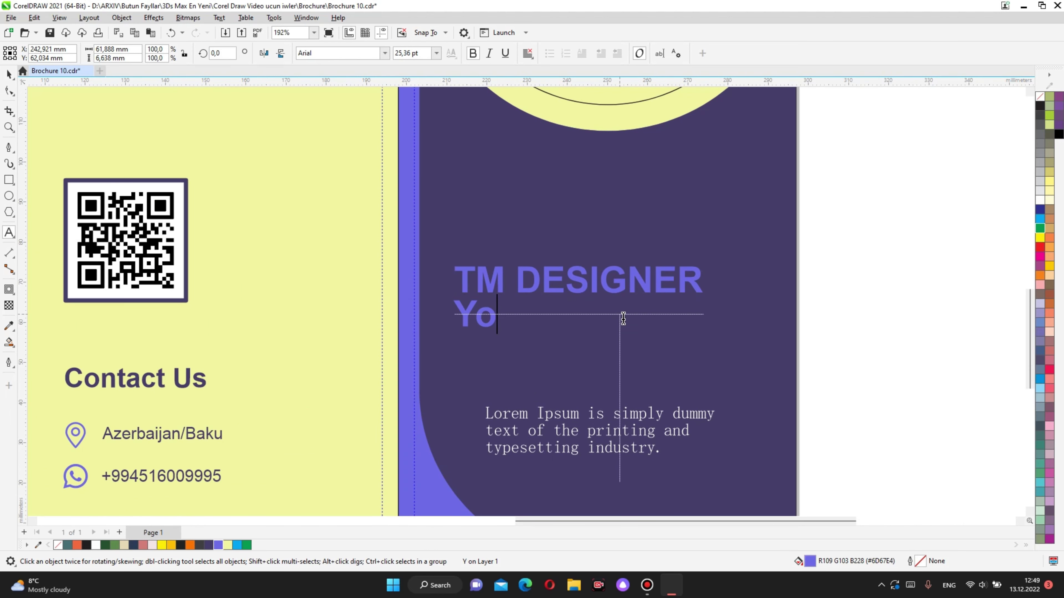
text(utube Chann)
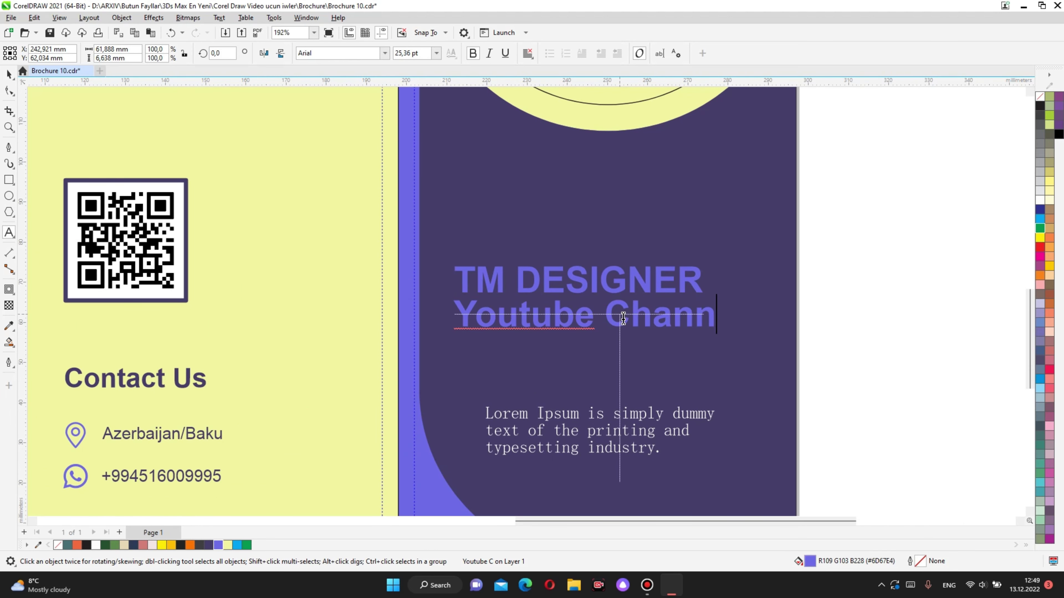
text(el)
click(7, 74)
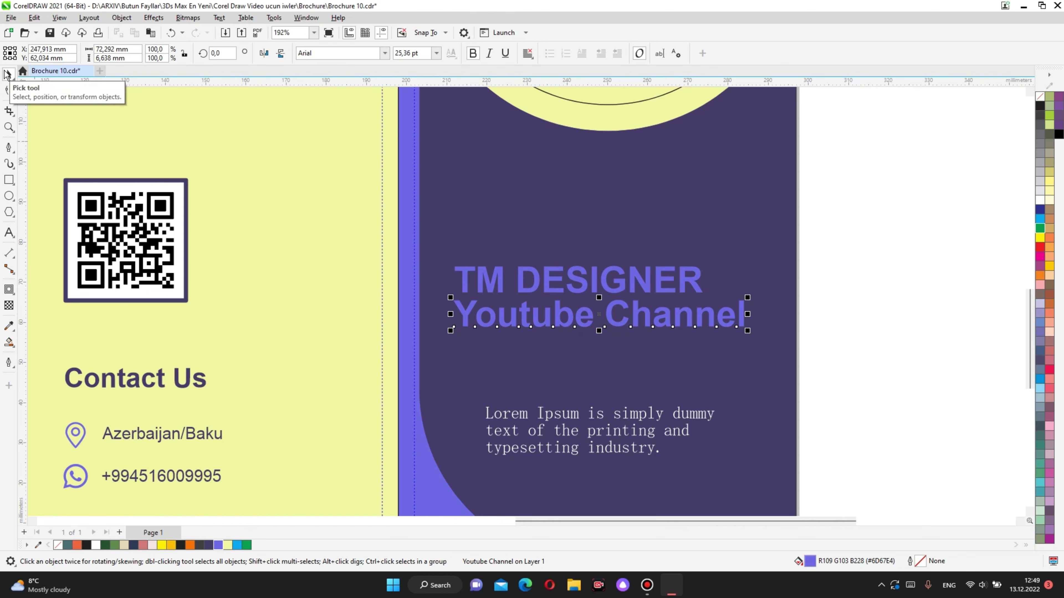
- Move Youtube Channel above TM DESIGNER and shrink it
scroll(603, 409, down, 2)
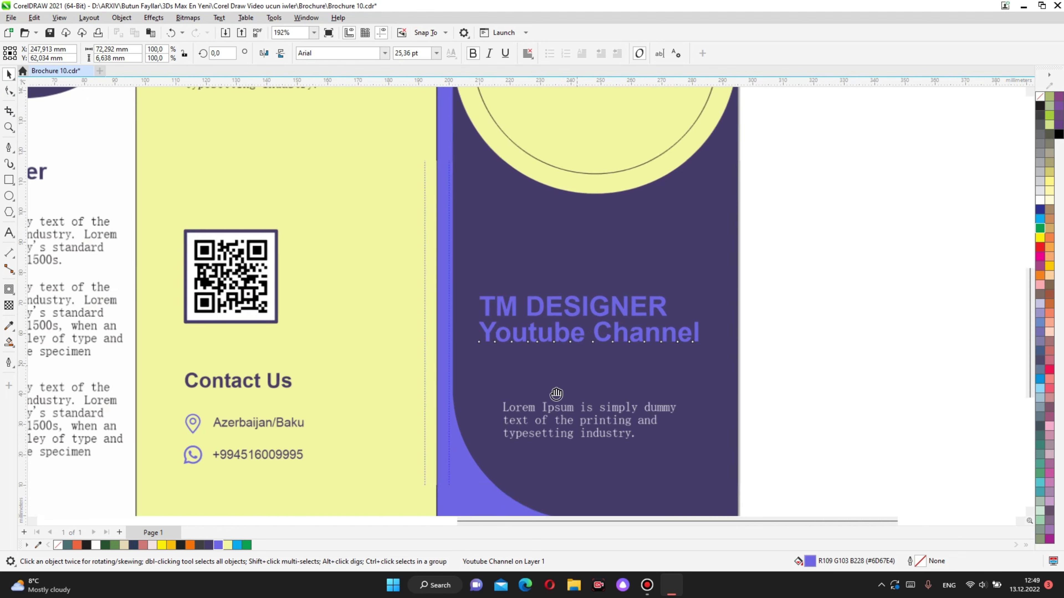
scroll(555, 368, up, 2)
drag(556, 368, 554, 294)
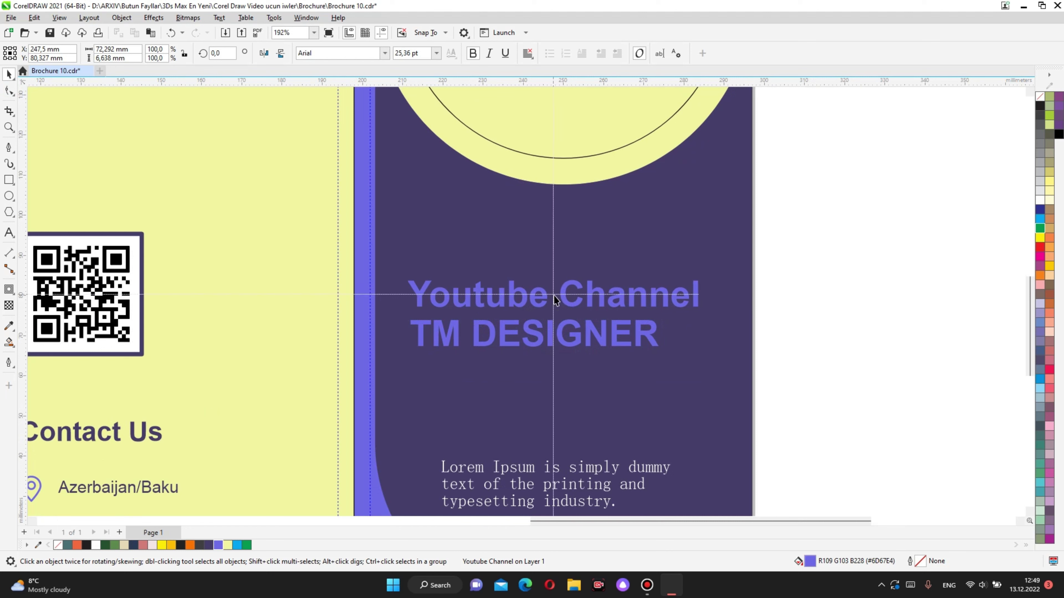
mouse_move(693, 312)
mouse_down()
mouse_move(582, 303)
mouse_move(555, 318)
mouse_up()
scroll(555, 318, down, 5)
scroll(606, 309, up, 3)
scroll(645, 310, up, 2)
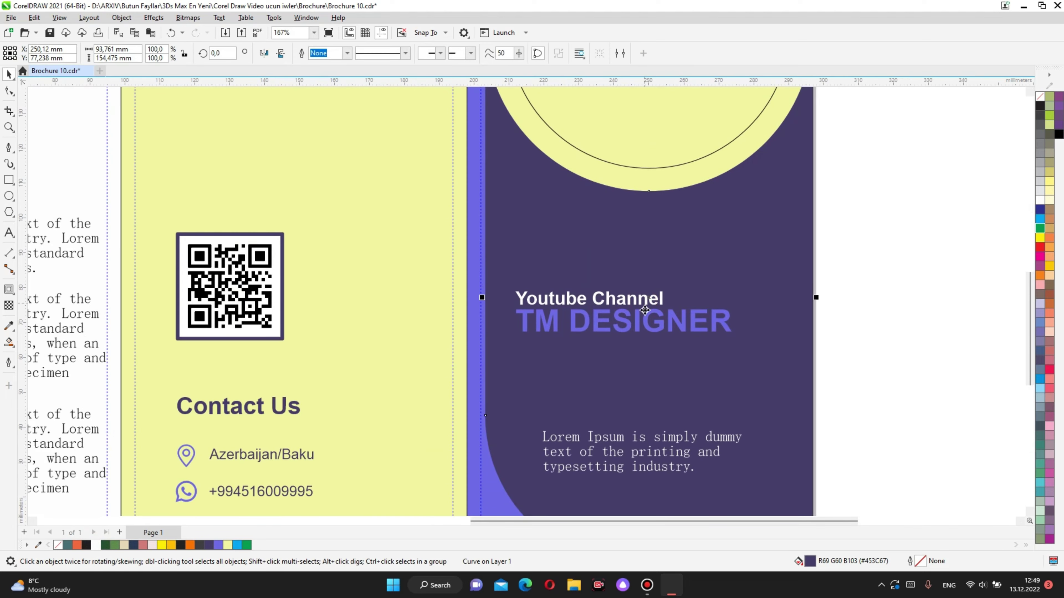
- Fill the Youtube Channel text light yellow
click(630, 301)
click(228, 545)
click(878, 321)
scroll(879, 320, down, 4)
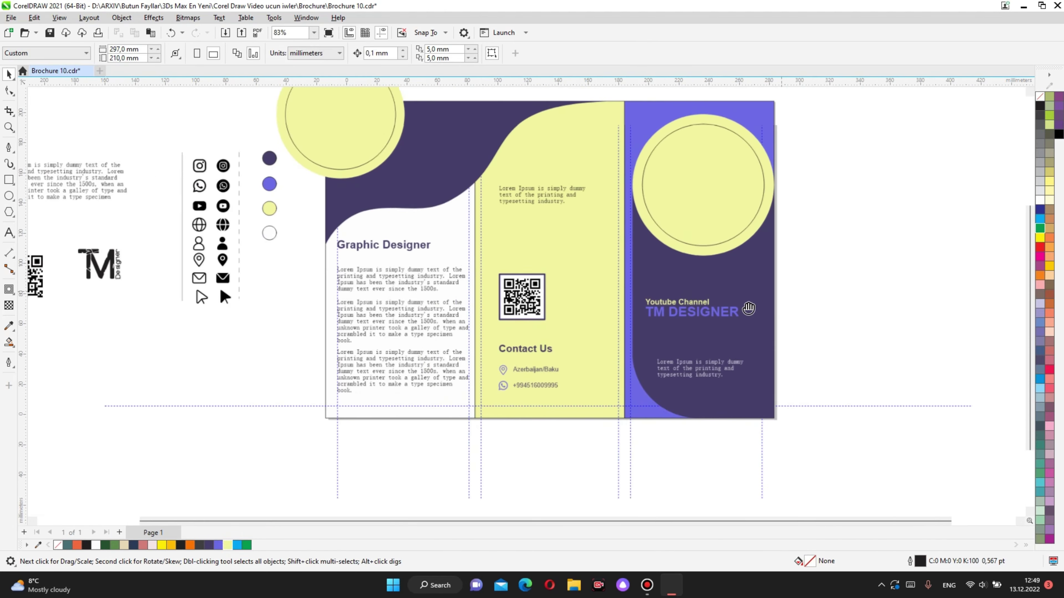
scroll(803, 338, up, 1)
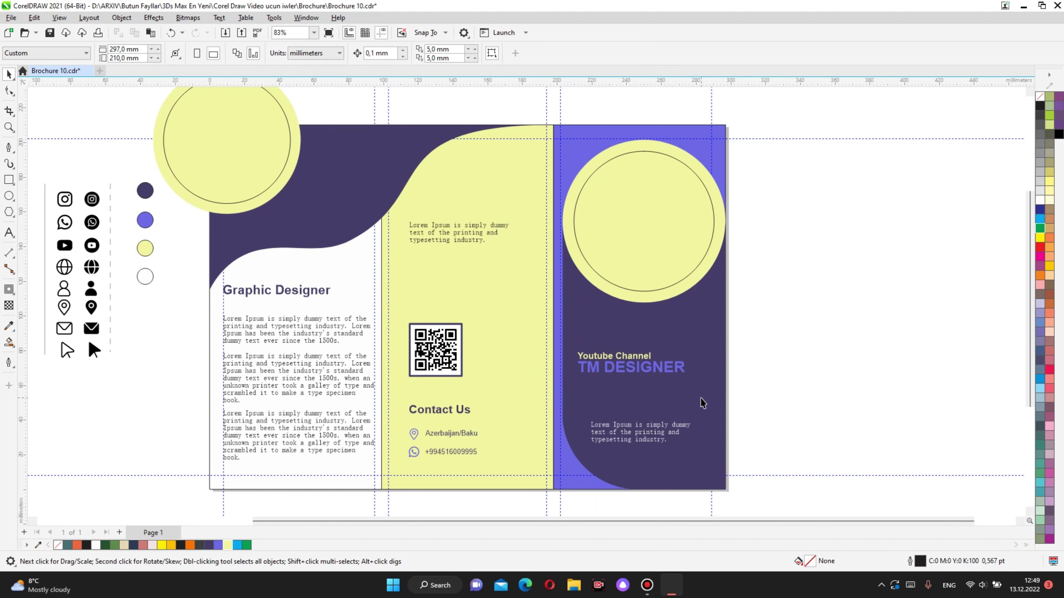
scroll(182, 283, down, 2)
- Move the M logo under the TM DESIGNER title and fill it light yellow
click(90, 298)
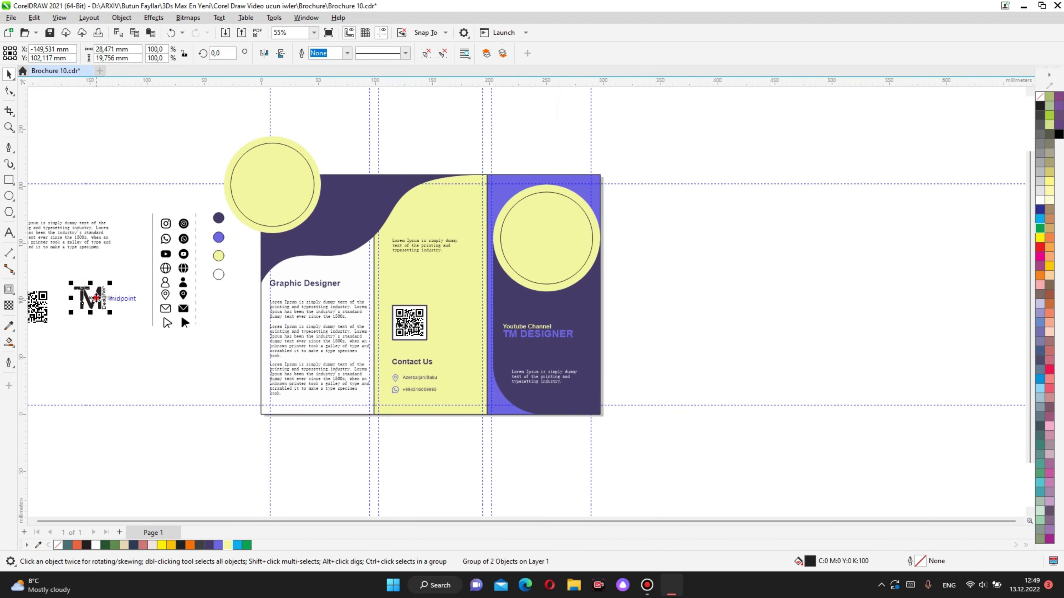
mouse_move(90, 298)
mouse_down()
mouse_move(564, 366)
mouse_move(555, 361)
mouse_up()
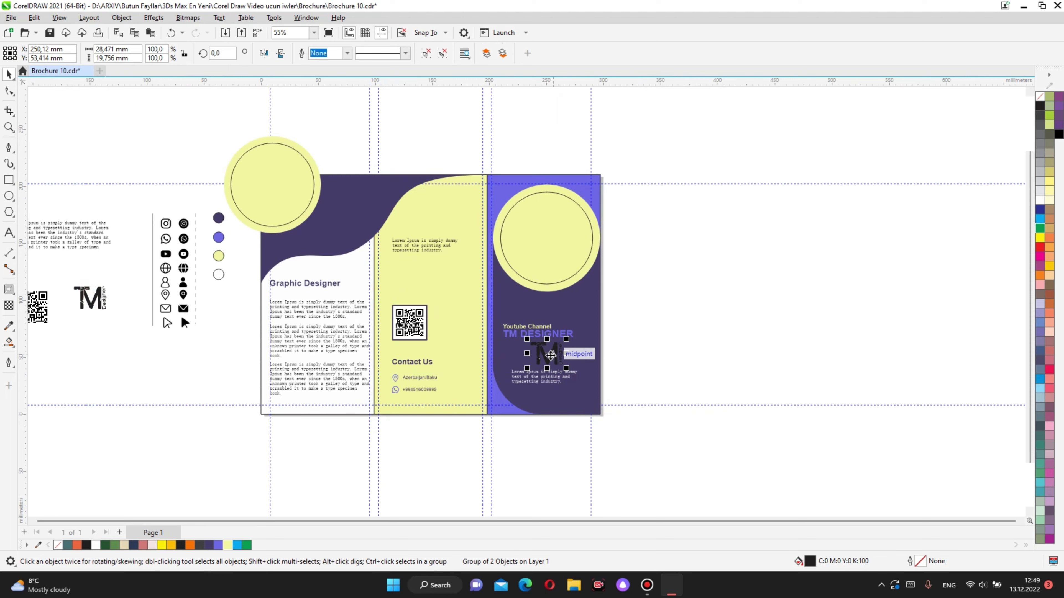
scroll(556, 360, up, 5)
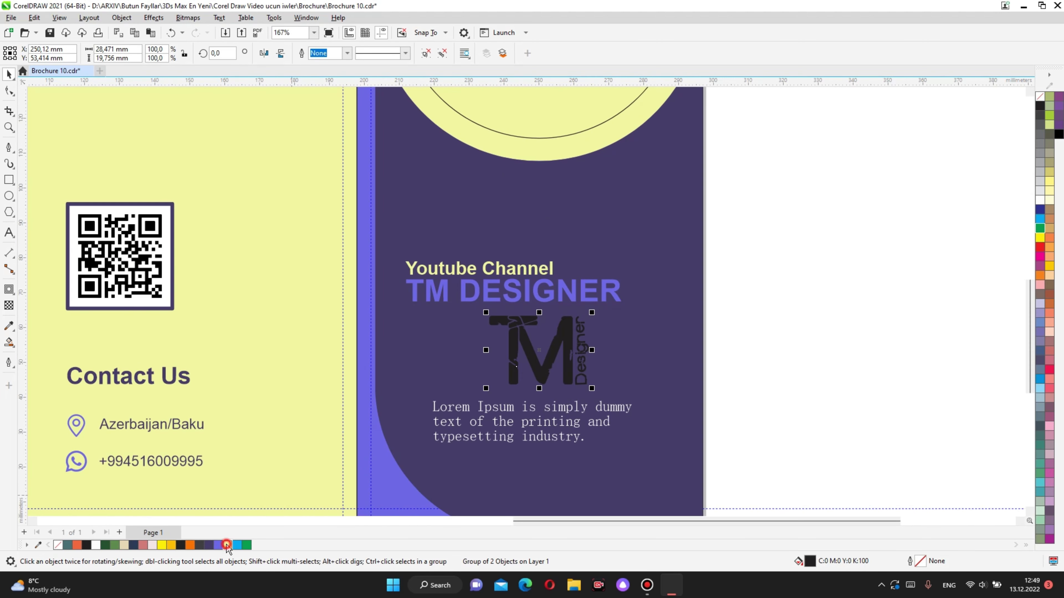
click(226, 545)
click(853, 261)
- Briefly fill the M logo white, then set Youtube Channel to white
click(536, 269)
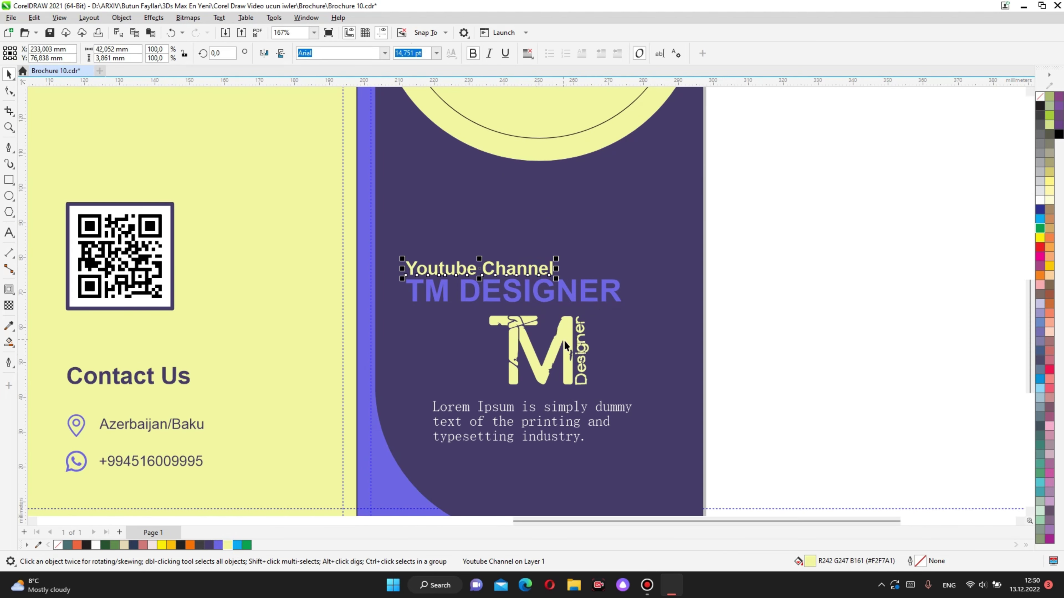
click(564, 340)
click(96, 545)
click(809, 346)
scroll(761, 279, down, 3)
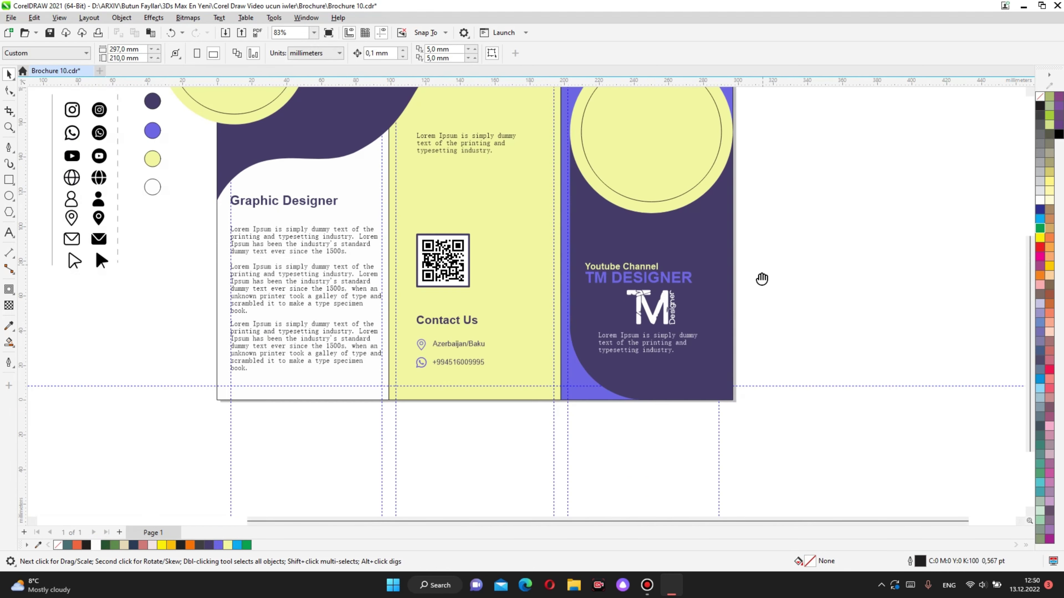
scroll(762, 279, up, 2)
click(626, 345)
click(540, 281)
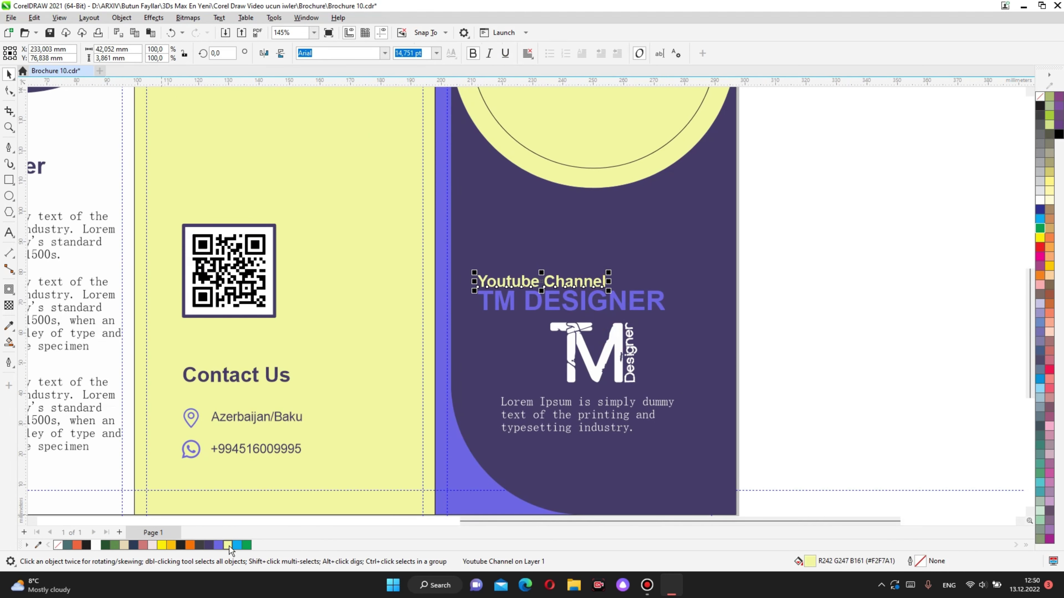
click(97, 545)
- Fill the M logo light yellow and give it uniform transparency
click(578, 352)
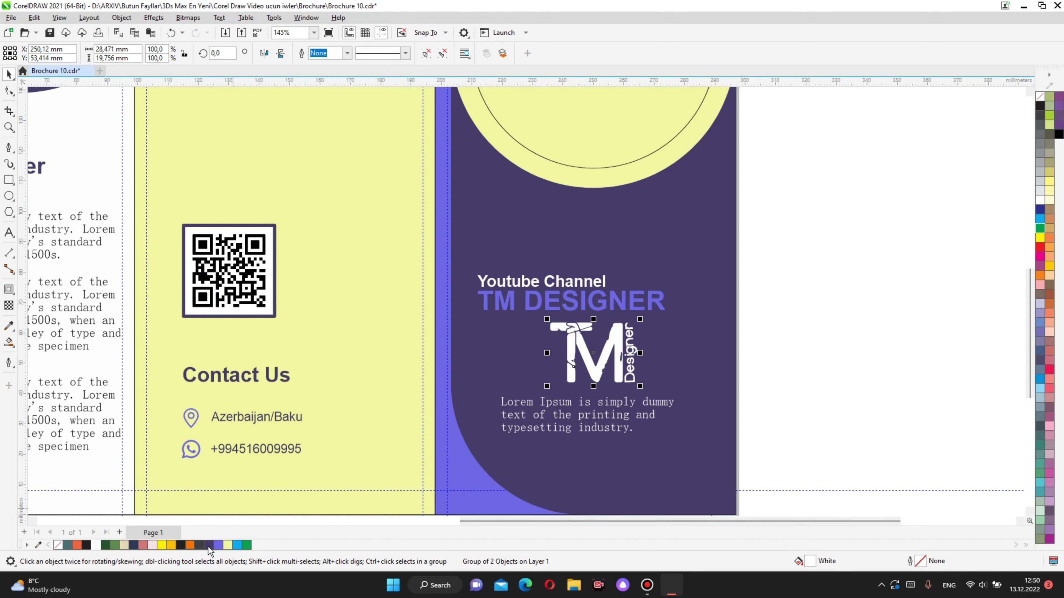
click(230, 545)
scroll(660, 343, up, 1)
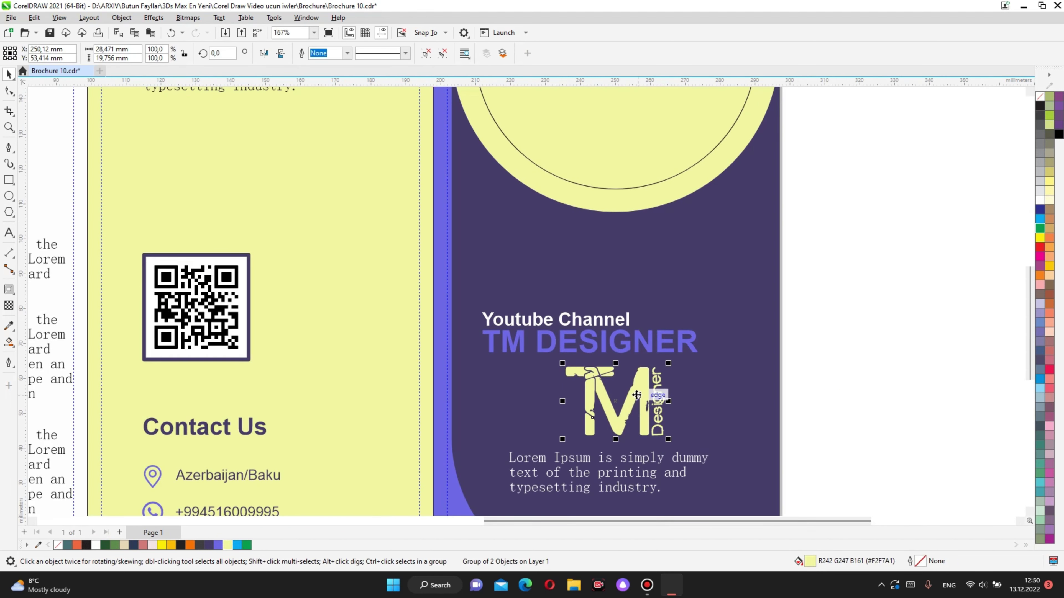
click(9, 305)
click(27, 53)
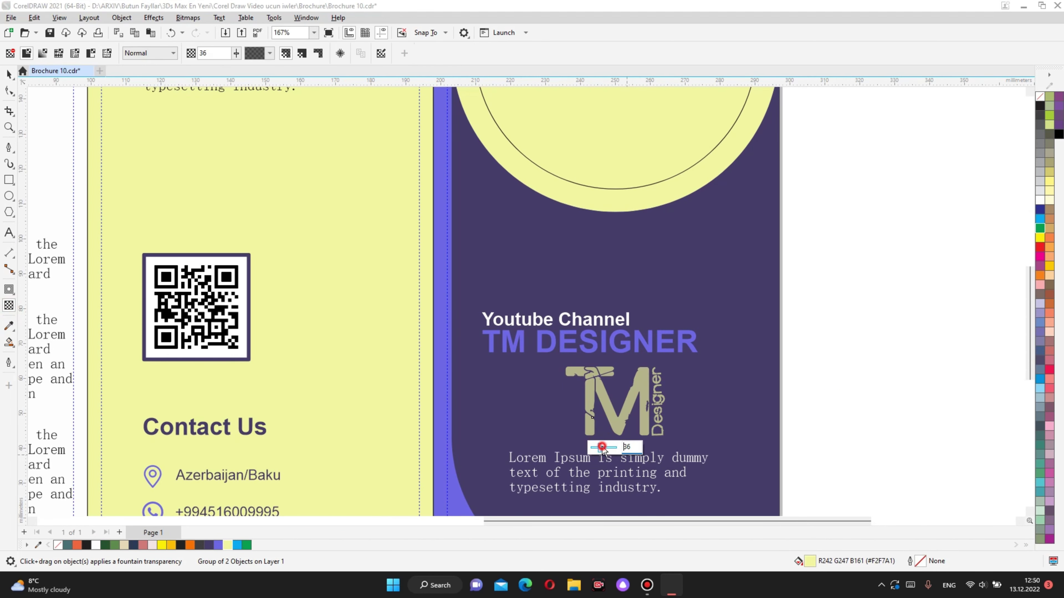
drag(602, 447, 607, 450)
key(space)
- Place a copy of the Contact Us heading higher up in the yellow panel
scroll(846, 291, down, 8)
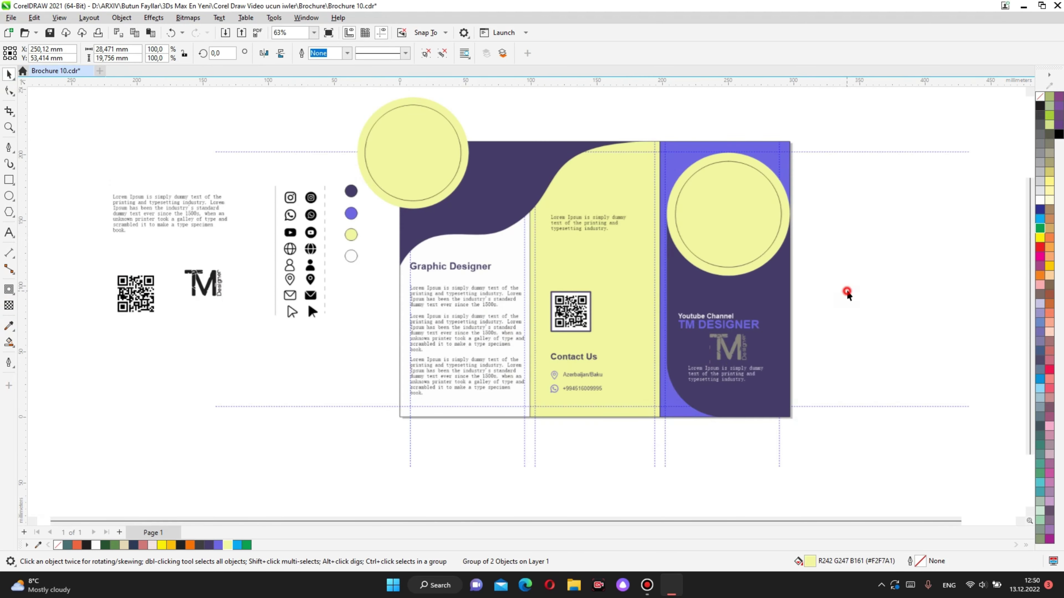
scroll(815, 303, up, 1)
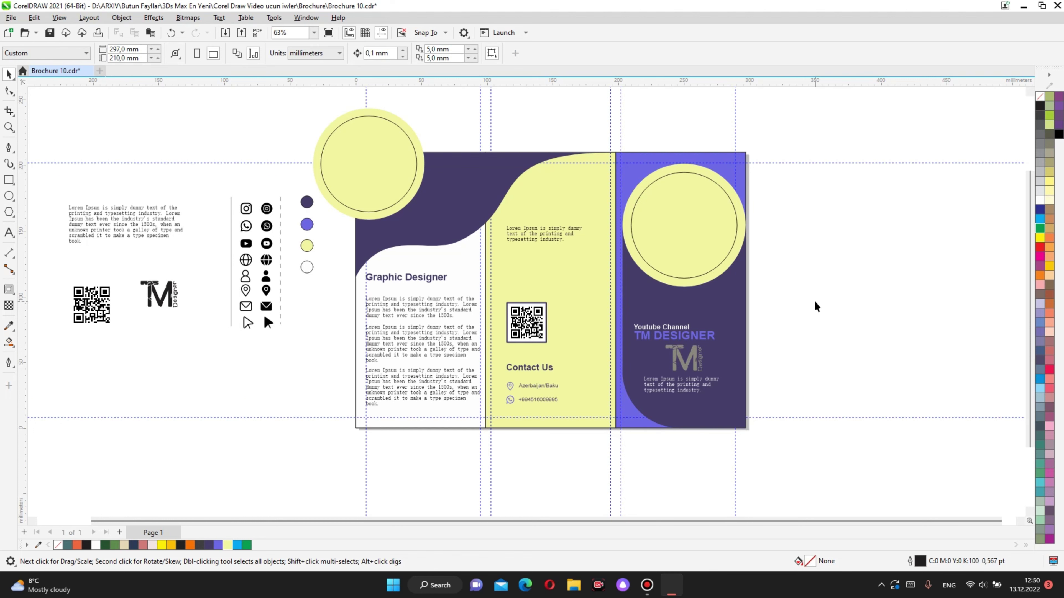
scroll(534, 277, up, 3)
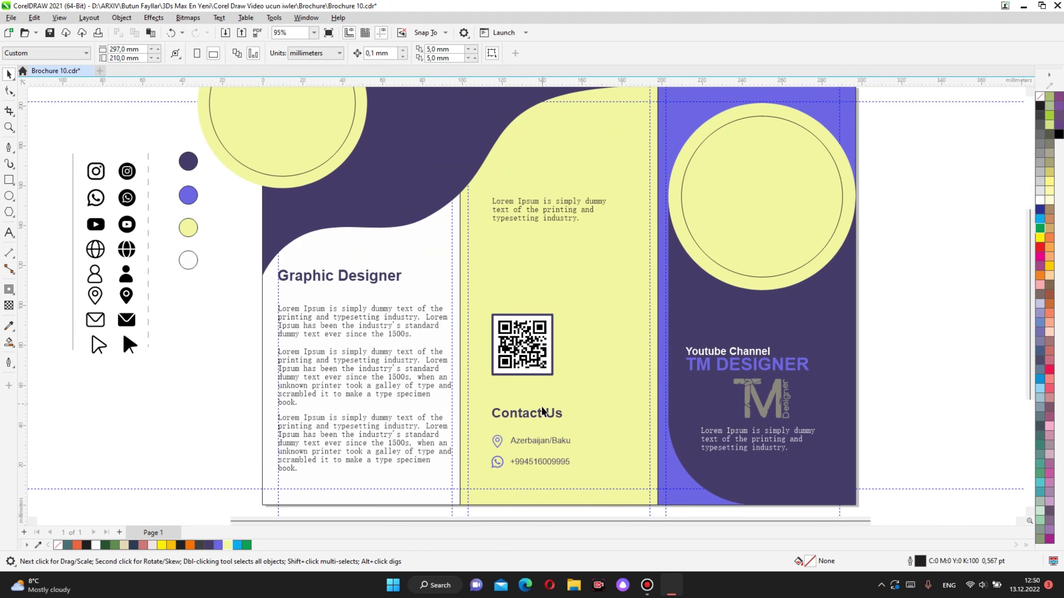
click(539, 414)
drag(539, 414, 541, 185)
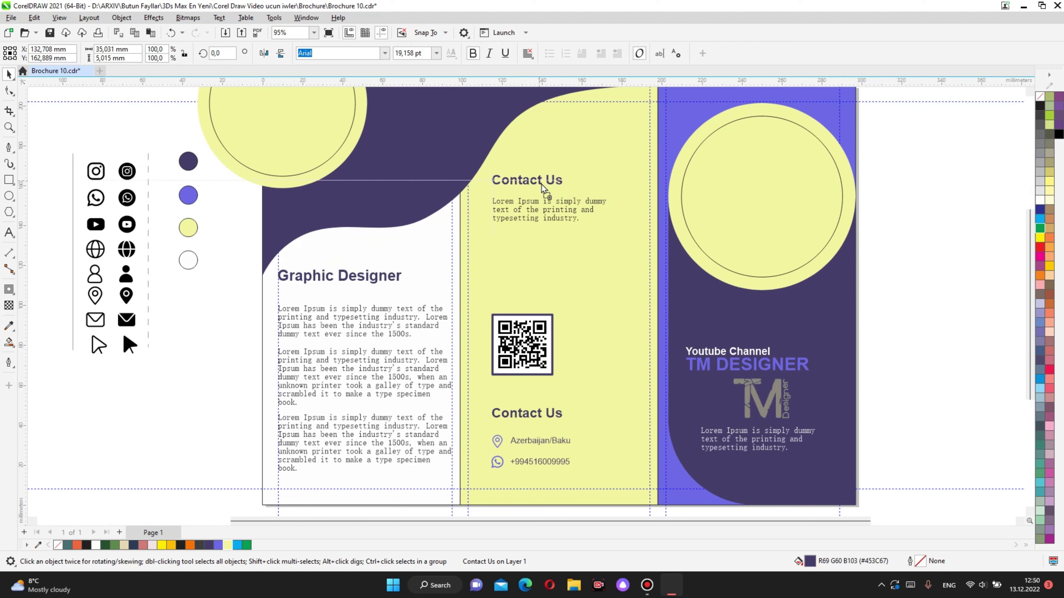
- Retype the copied Contact Us heading as 'Subscribe' and nudge it just above its Lorem text
scroll(541, 185, up, 2)
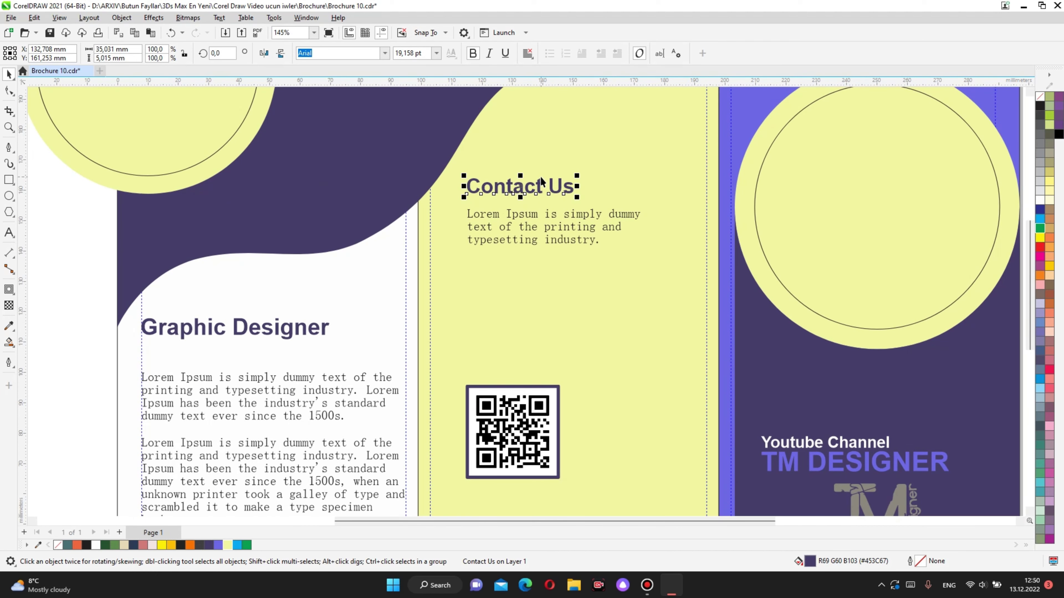
double_click(536, 185)
key(ctrl+a)
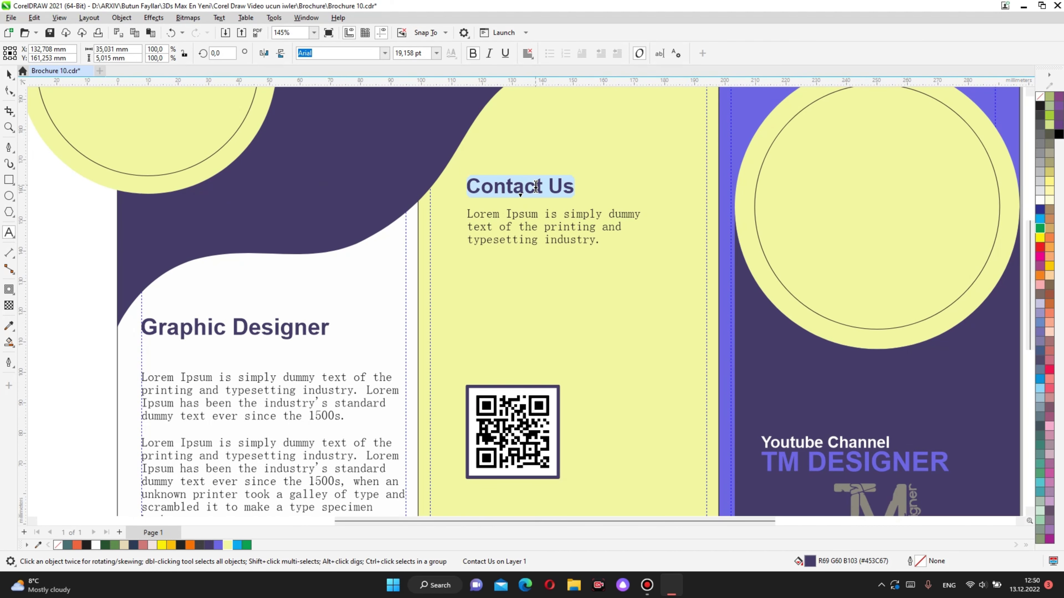
text(Subscribe)
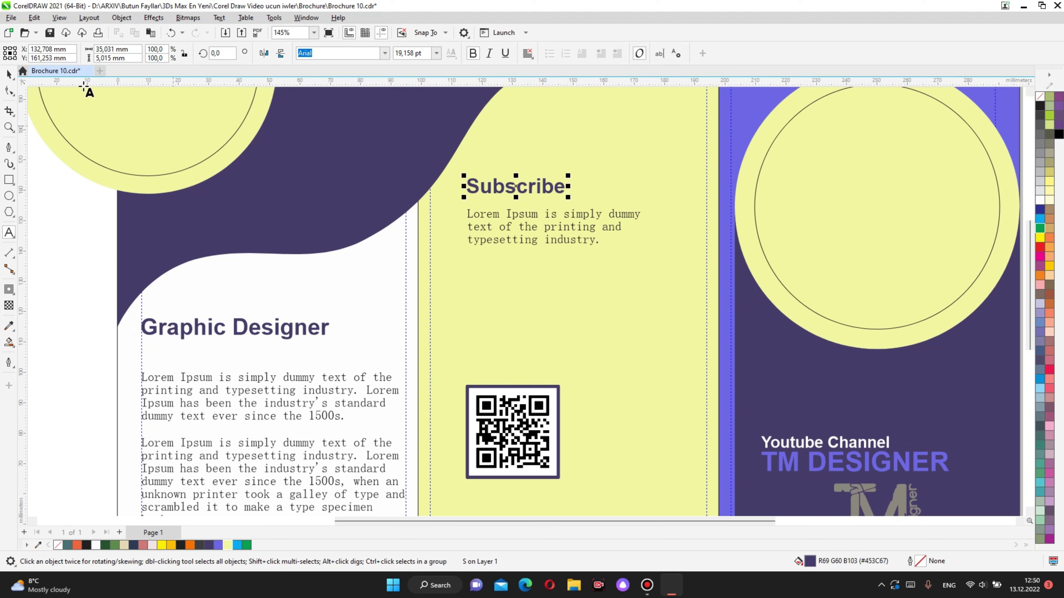
click(9, 74)
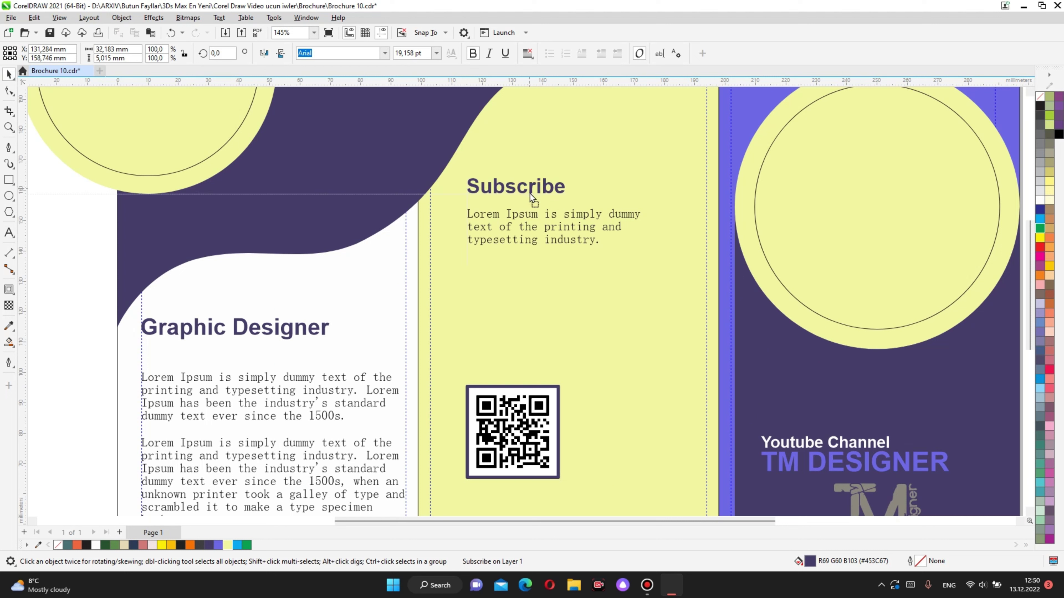
drag(529, 189, 530, 187)
scroll(528, 194, down, 2)
- PowerClip the suited handshake photo into the cover's yellow circle, enlarged and shifted slightly right
drag(833, 247, 803, 272)
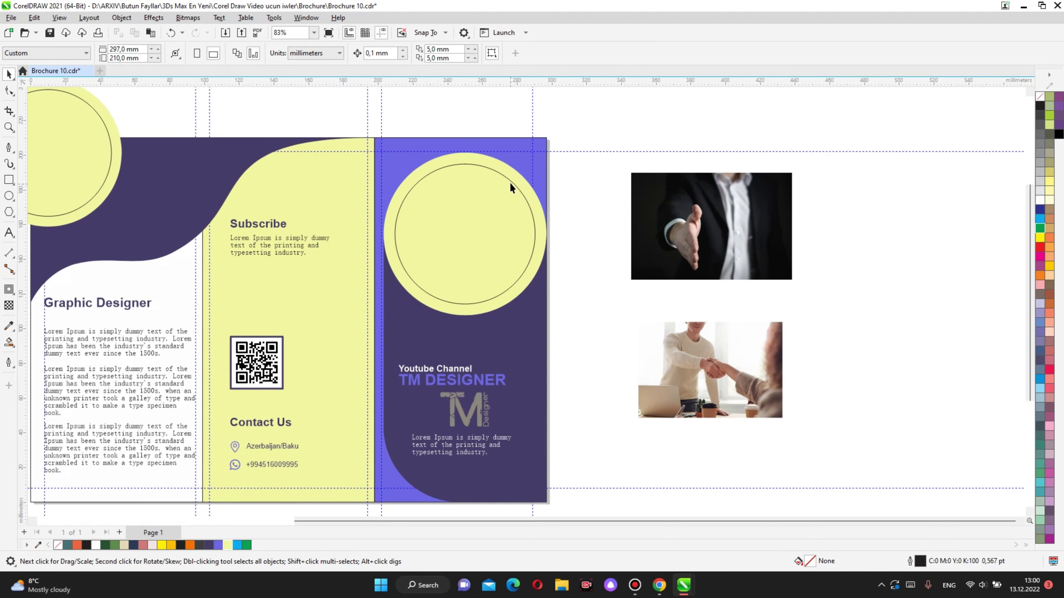
click(510, 184)
click(732, 204)
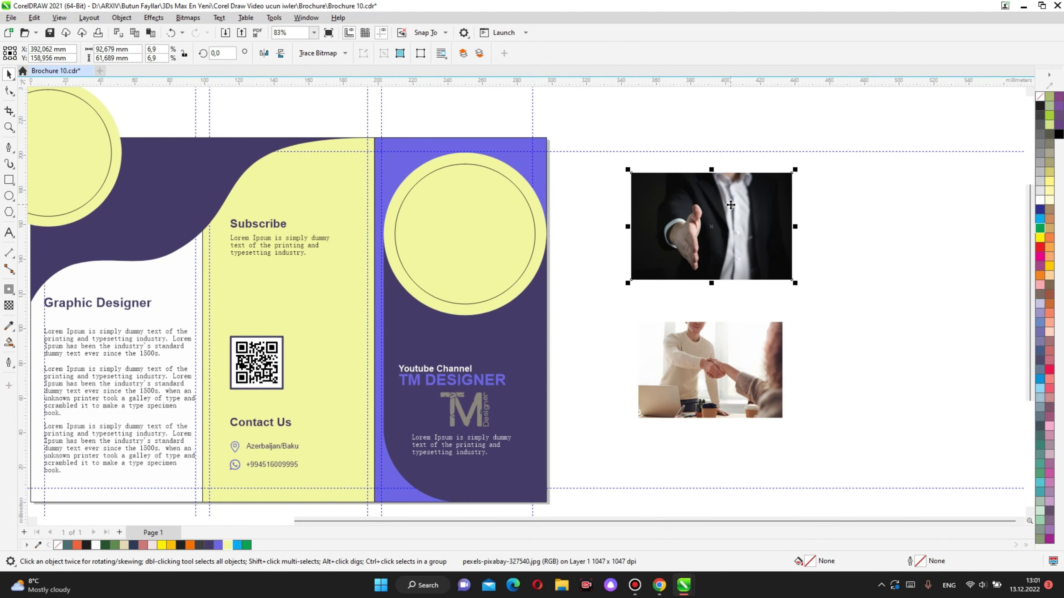
right_click(739, 222)
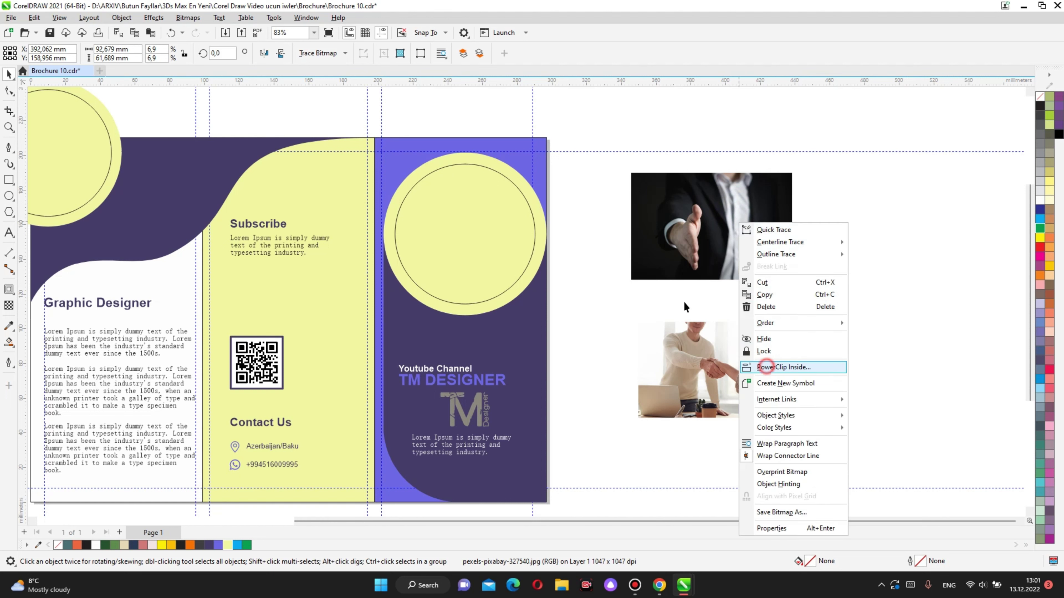
click(778, 367)
click(463, 237)
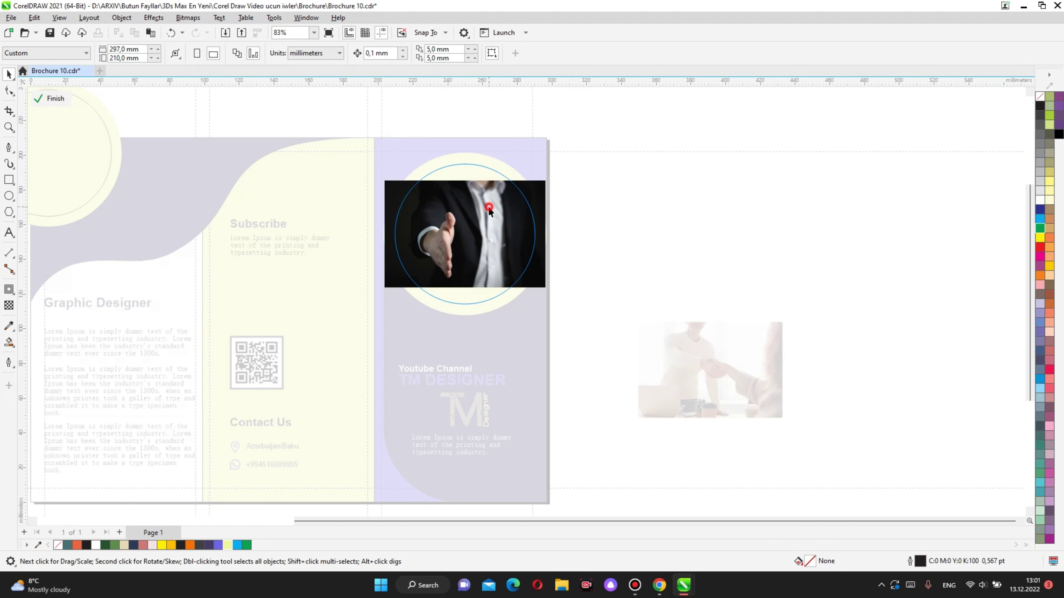
mouse_move(546, 181)
mouse_down()
mouse_move(565, 156)
mouse_move(580, 156)
mouse_up()
drag(436, 234, 441, 235)
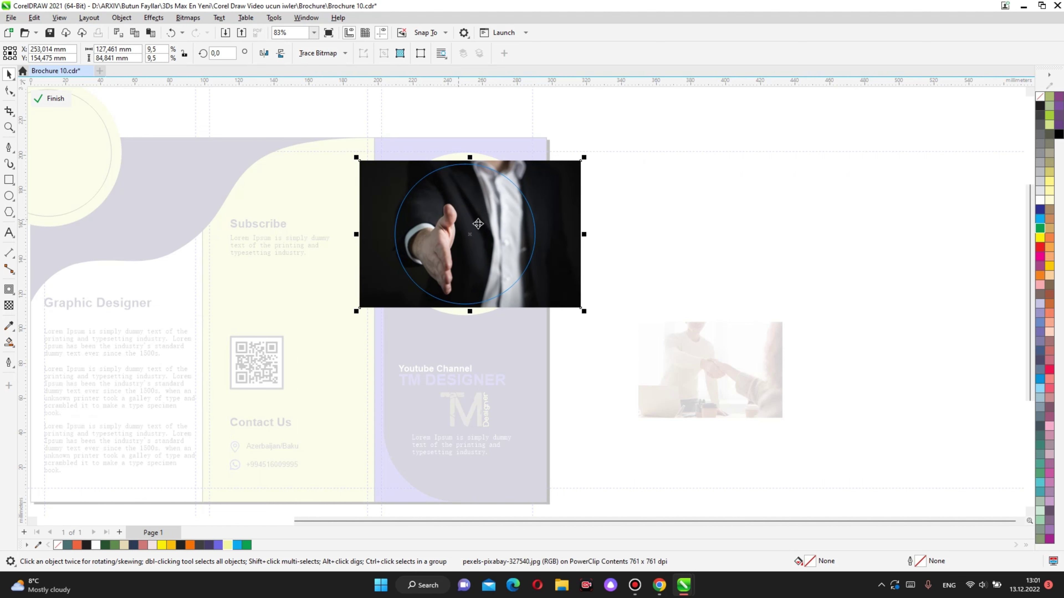
click(55, 99)
scroll(712, 182, down, 3)
scroll(755, 254, up, 2)
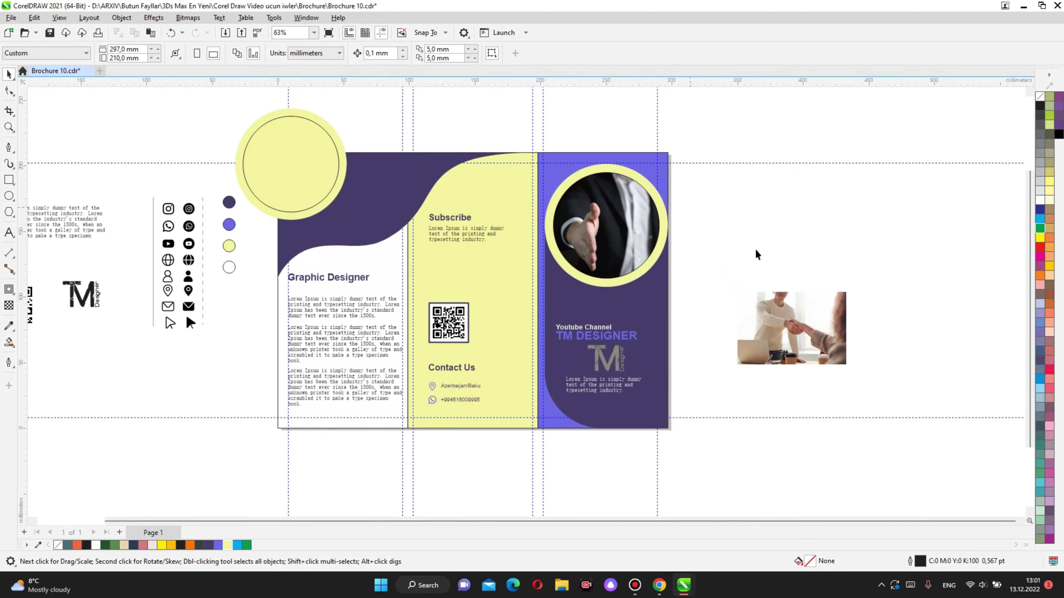
- Try clipping the table handshake photo into the left panel shape, then undo it
click(824, 306)
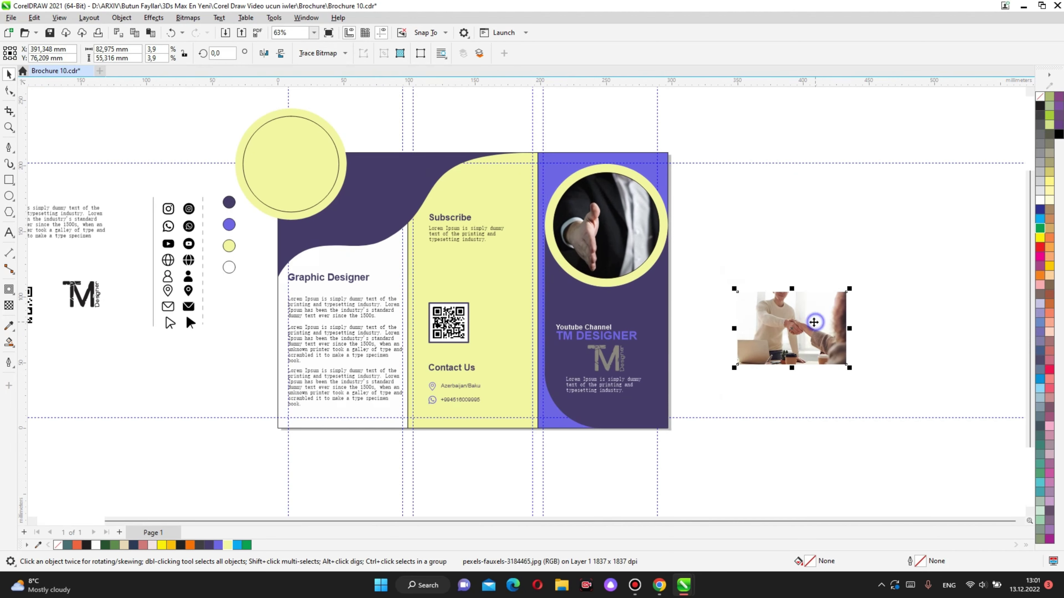
right_click(814, 322)
click(861, 152)
click(279, 162)
scroll(279, 161, up, 1)
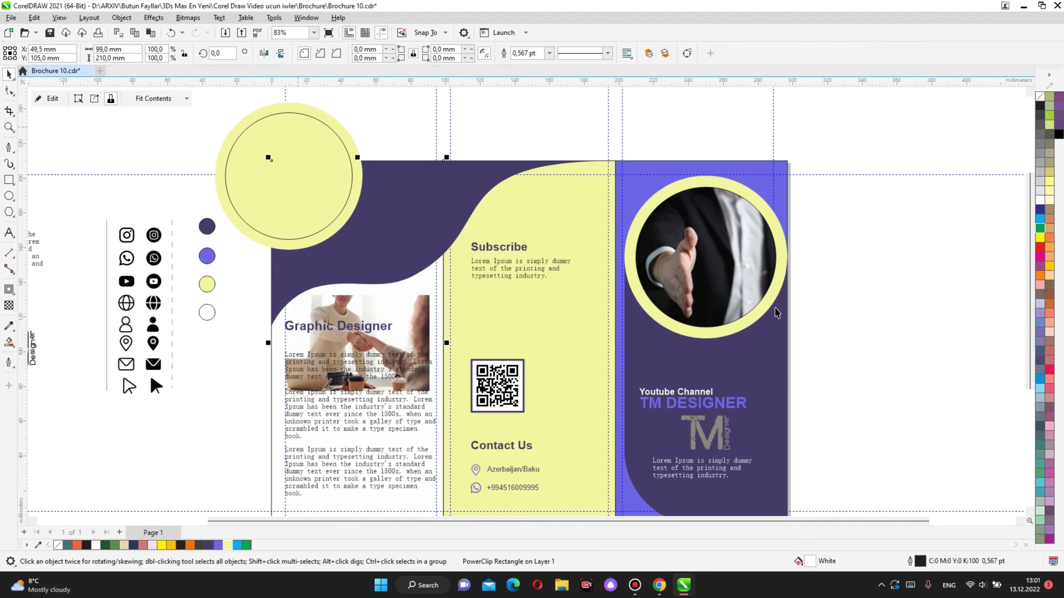
key(ctrl+z)
scroll(776, 229, down, 1)
- Move the table handshake photo left and PowerClip it, enlarged, into the top-left yellow circle
click(323, 167)
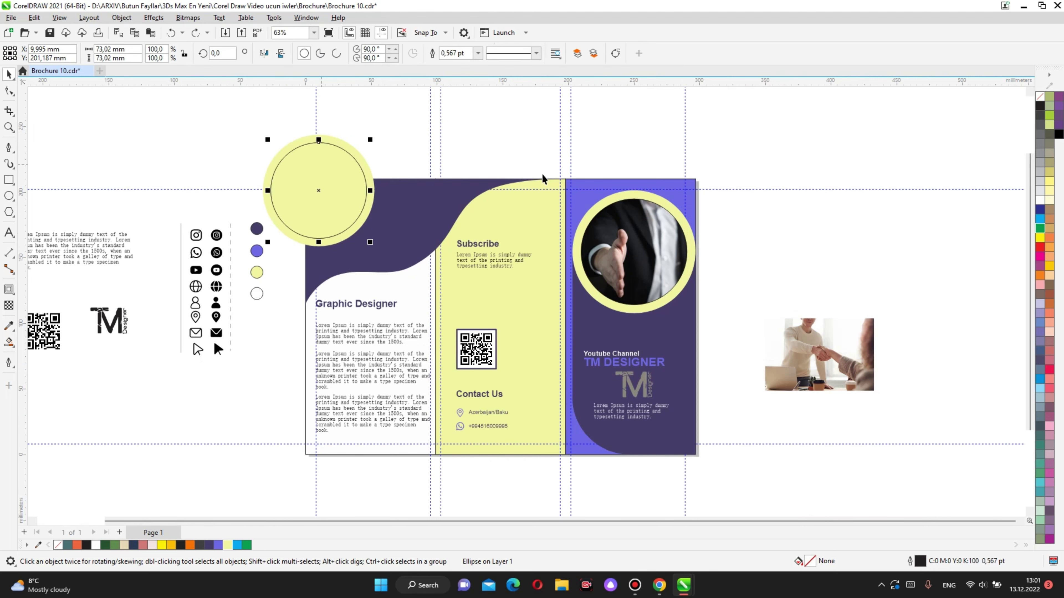
click(819, 354)
drag(819, 354, 163, 153)
right_click(159, 153)
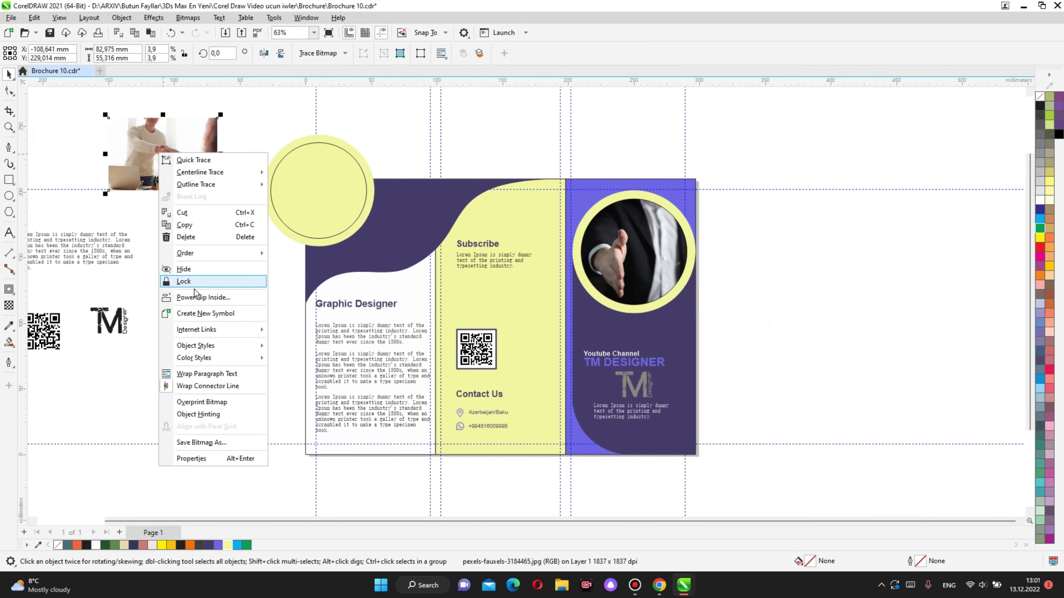
click(203, 297)
click(318, 191)
scroll(328, 221, up, 1)
scroll(328, 220, up, 1)
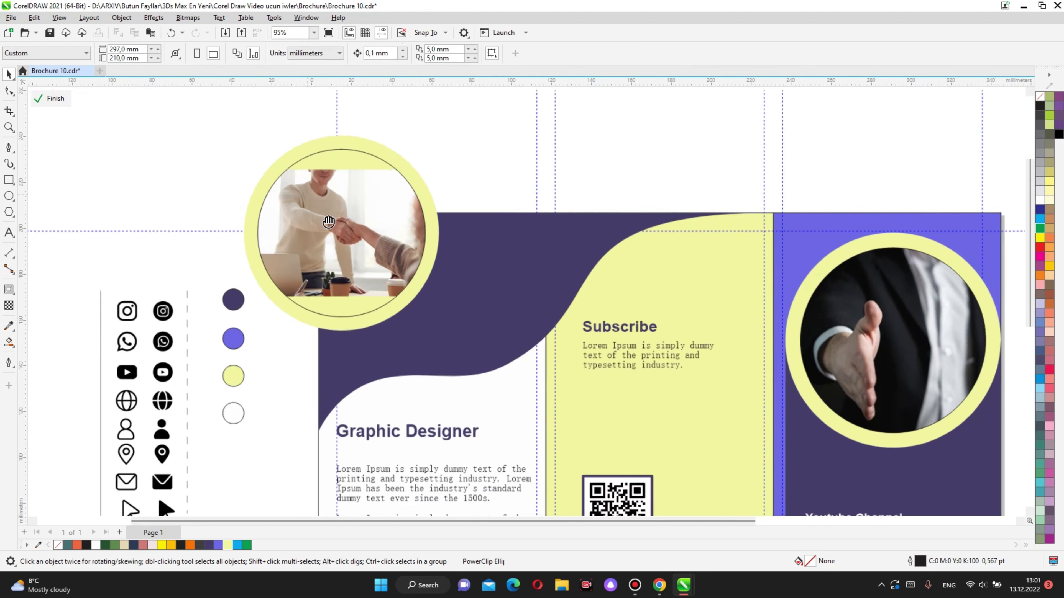
scroll(328, 221, up, 1)
drag(478, 240, 514, 221)
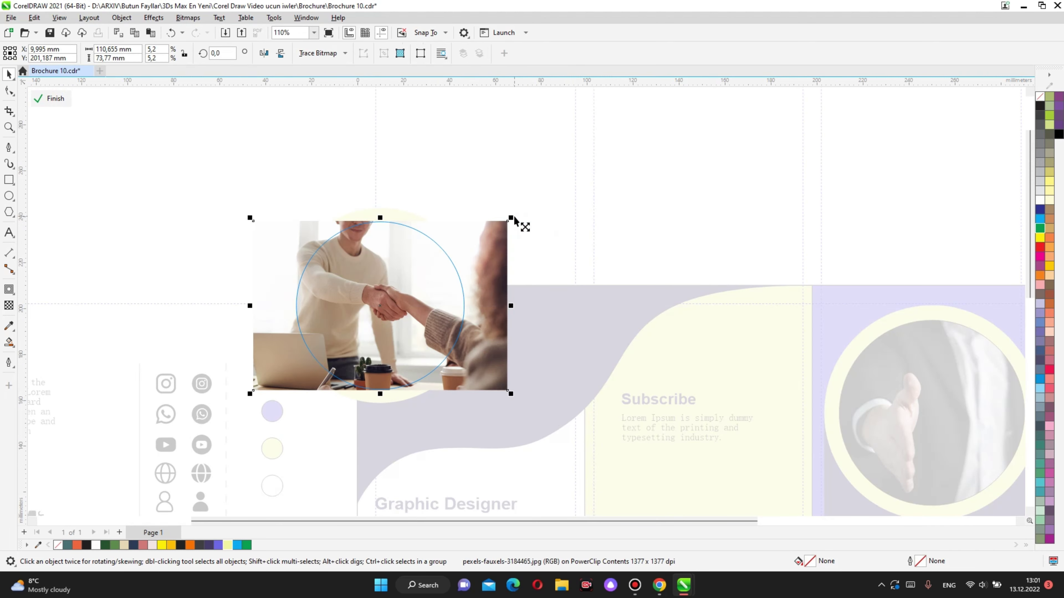
click(50, 98)
- Select the top-left photo circle with its yellow ring, leaving out the dark circle
scroll(414, 248, down, 1)
scroll(403, 200, down, 2)
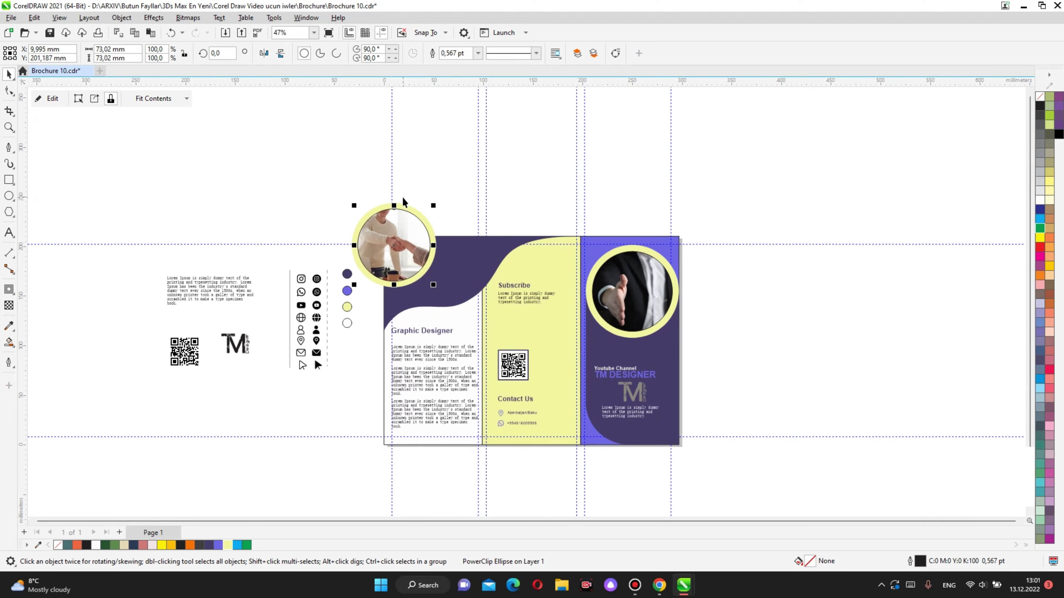
click(724, 310)
scroll(346, 209, up, 1)
scroll(288, 143, up, 1)
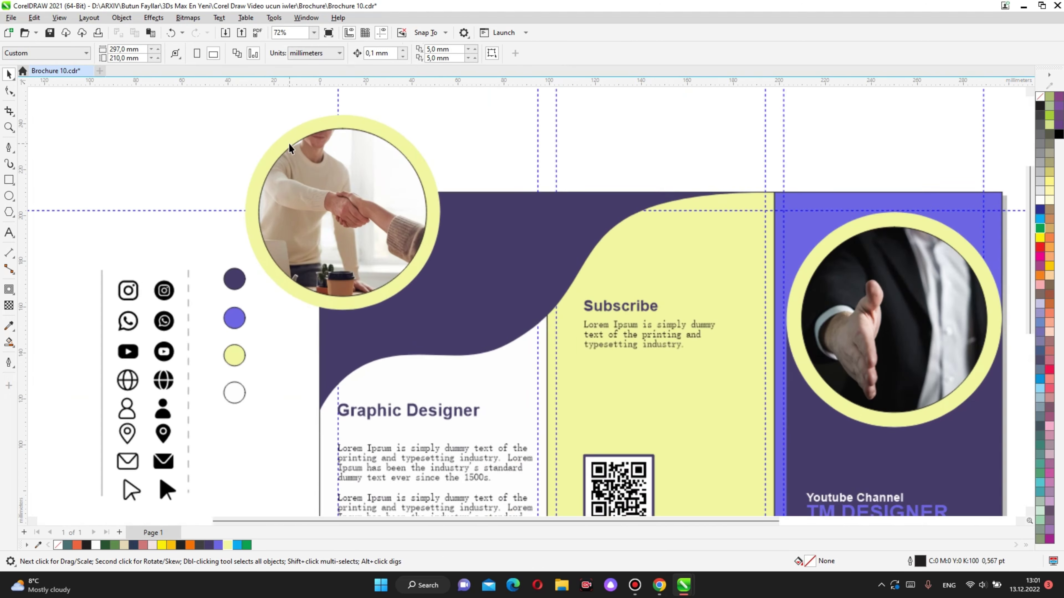
scroll(289, 143, down, 2)
scroll(352, 199, up, 1)
drag(323, 147, 509, 335)
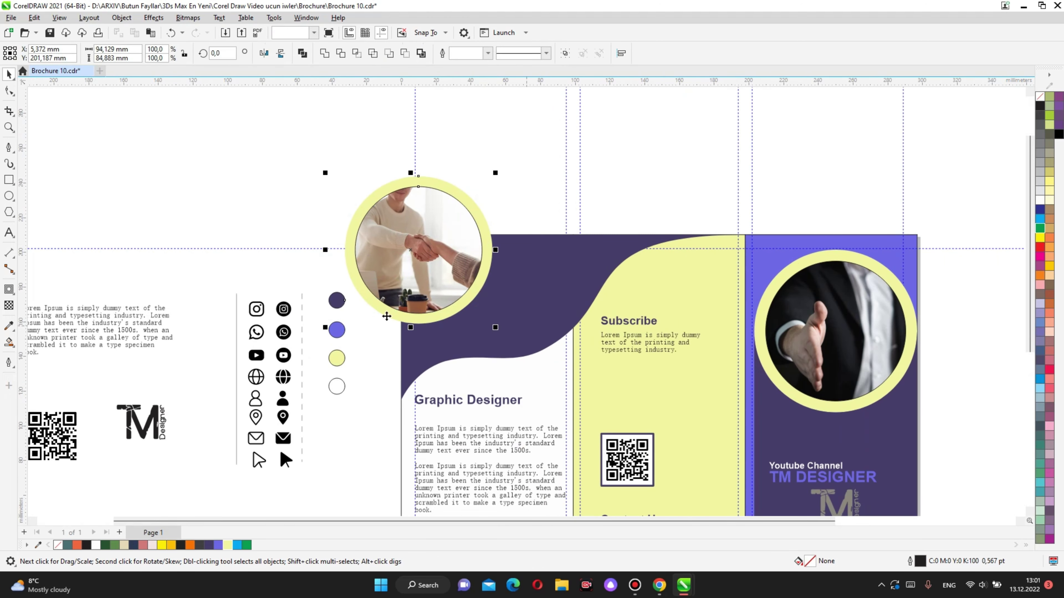
shift+click(338, 305)
right_click(430, 267)
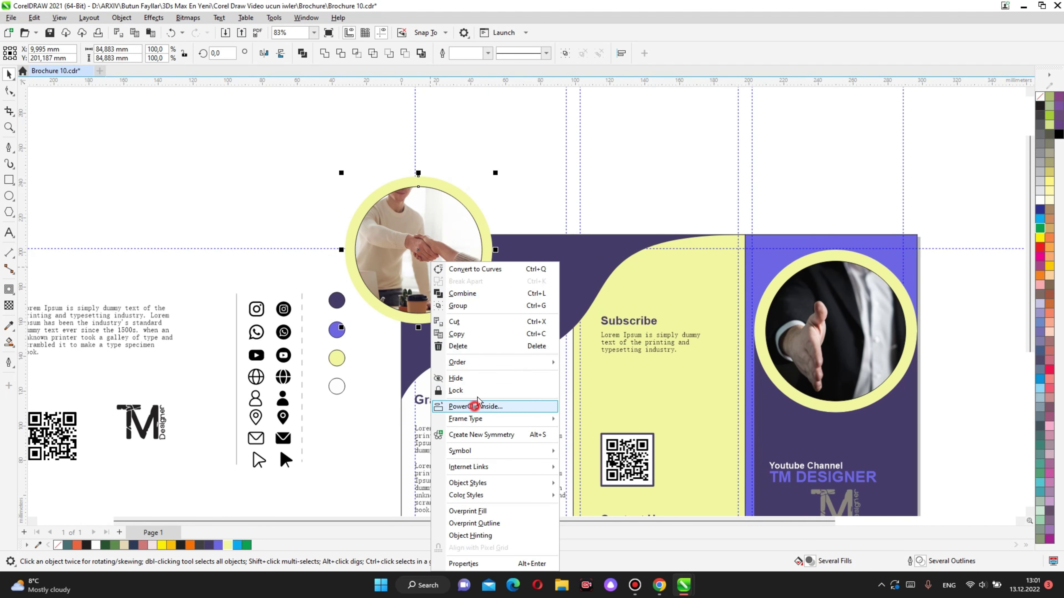
click(440, 407)
scroll(419, 218, up, 1)
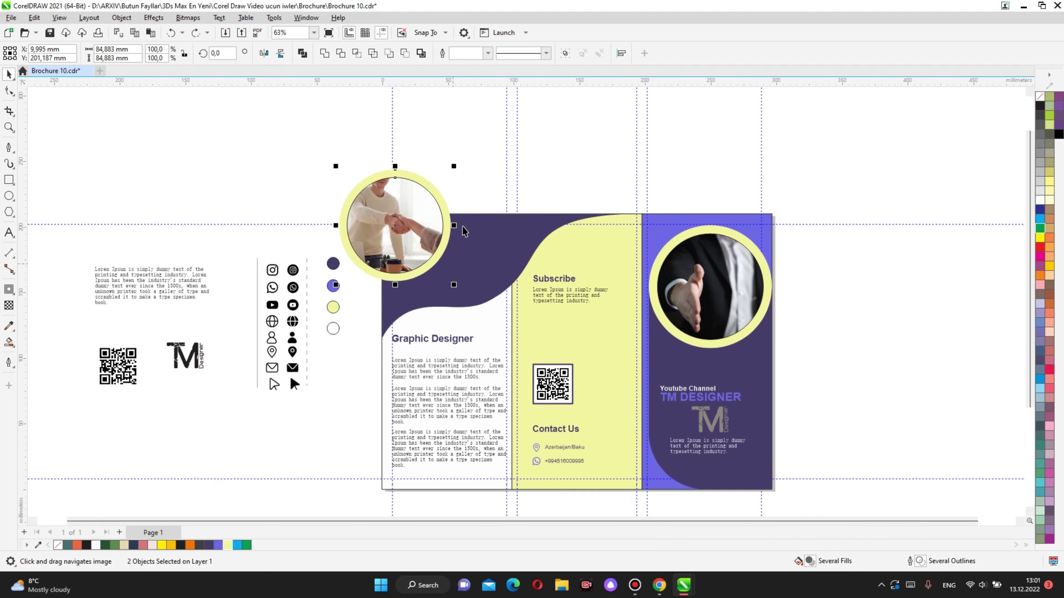
scroll(410, 201, up, 2)
- Group the photo circle with its yellow ring and move the group up and left
drag(277, 126, 486, 354)
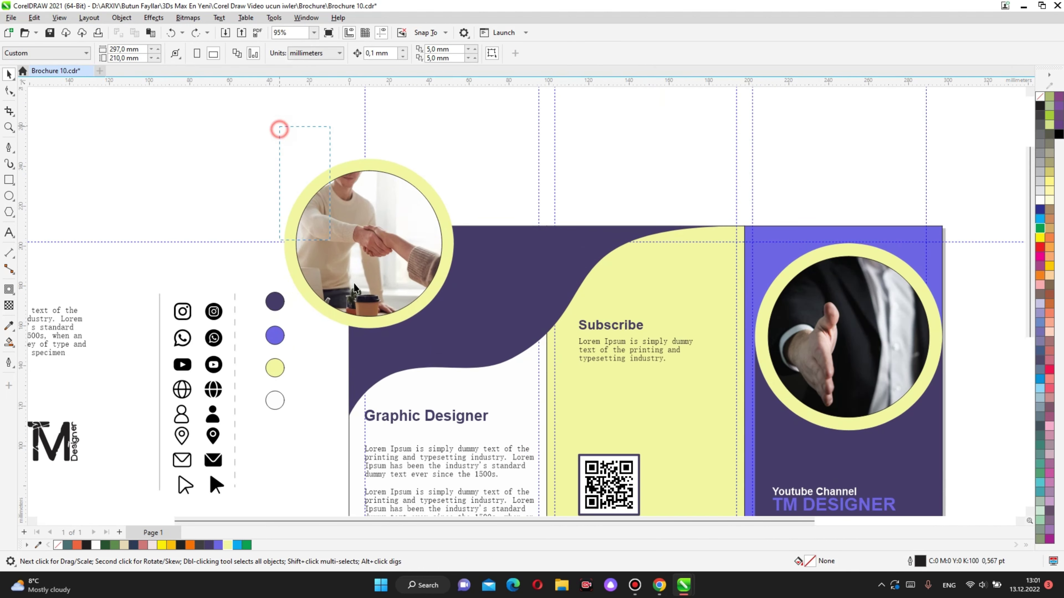
click(563, 58)
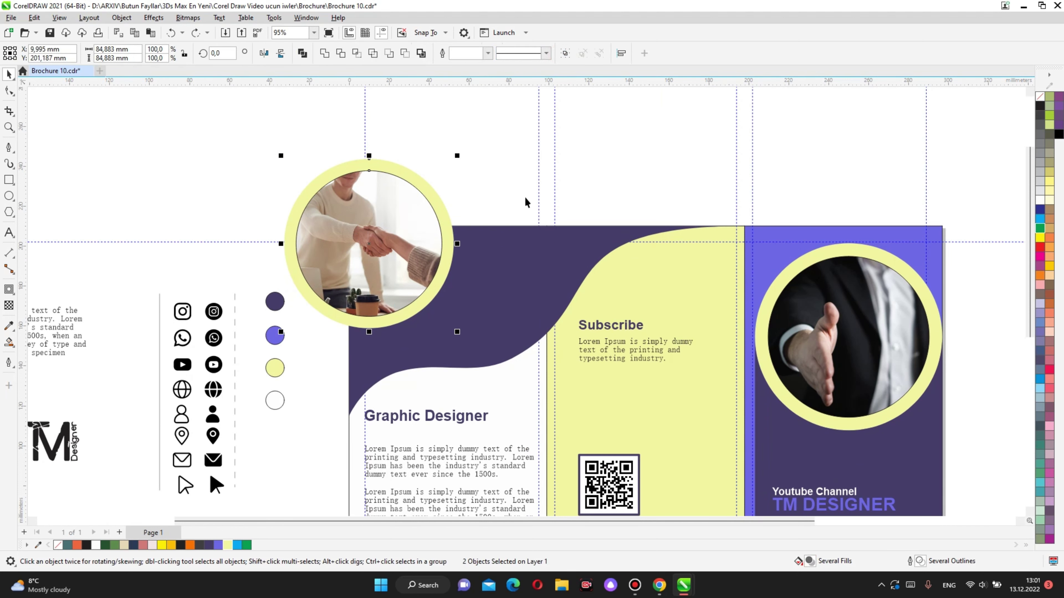
click(372, 208)
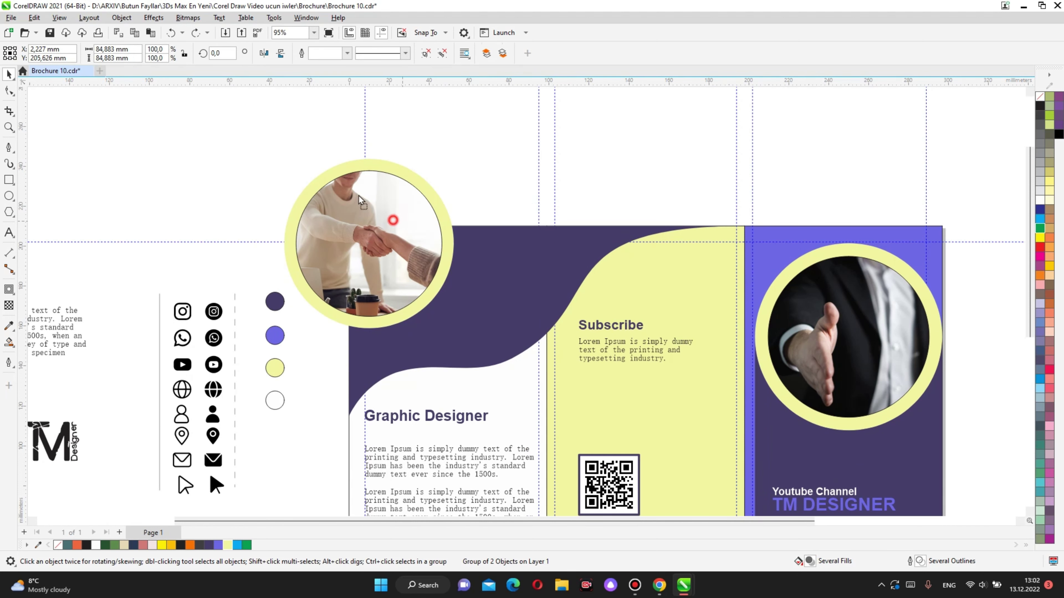
click(345, 187)
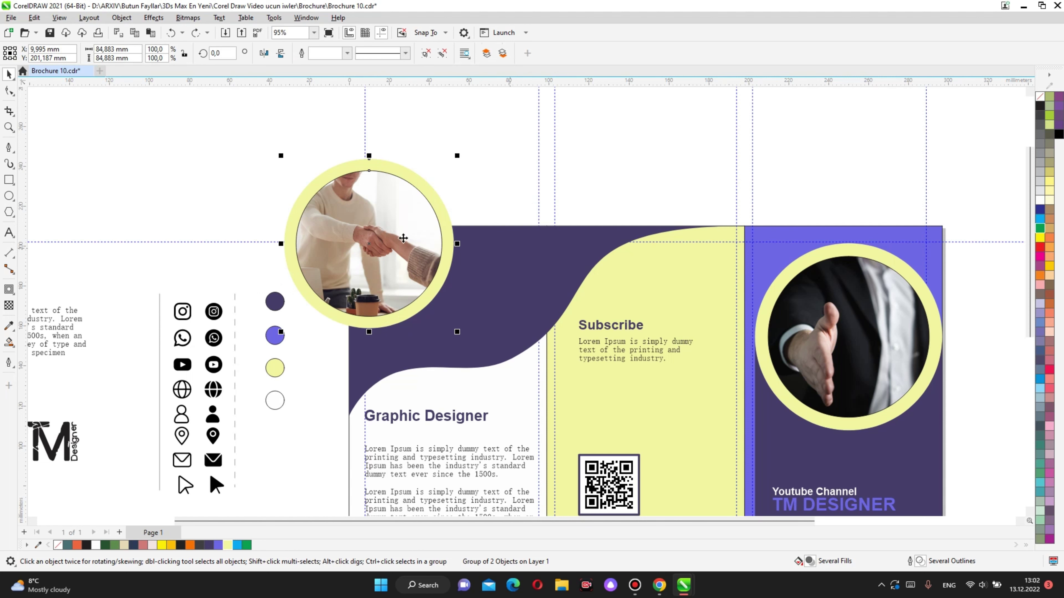
drag(374, 230, 263, 178)
click(471, 181)
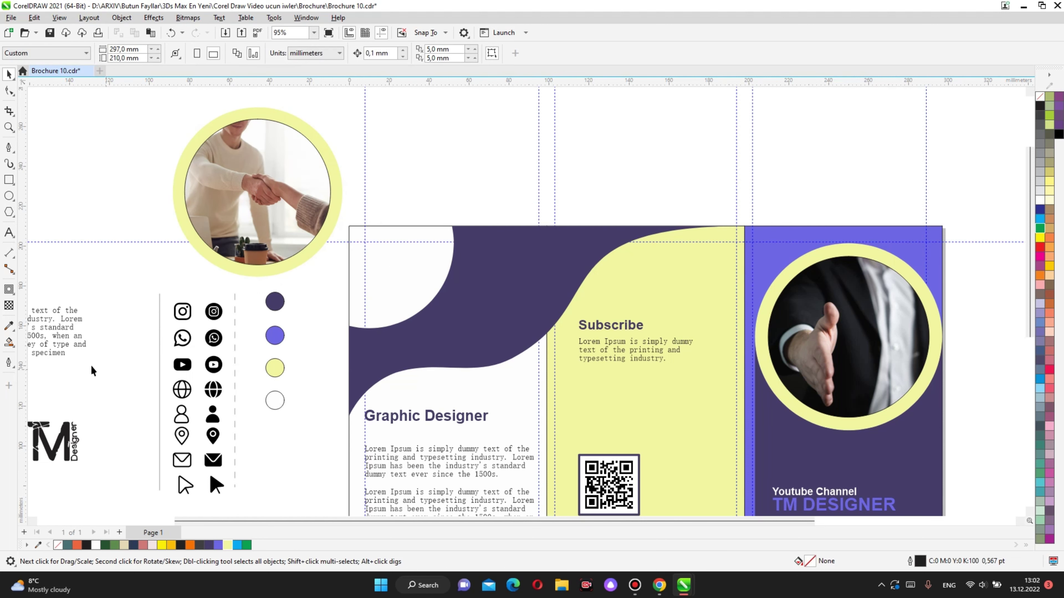
- Smart-fill the white top-left region with a new shape coloured dark purple
click(12, 346)
click(41, 357)
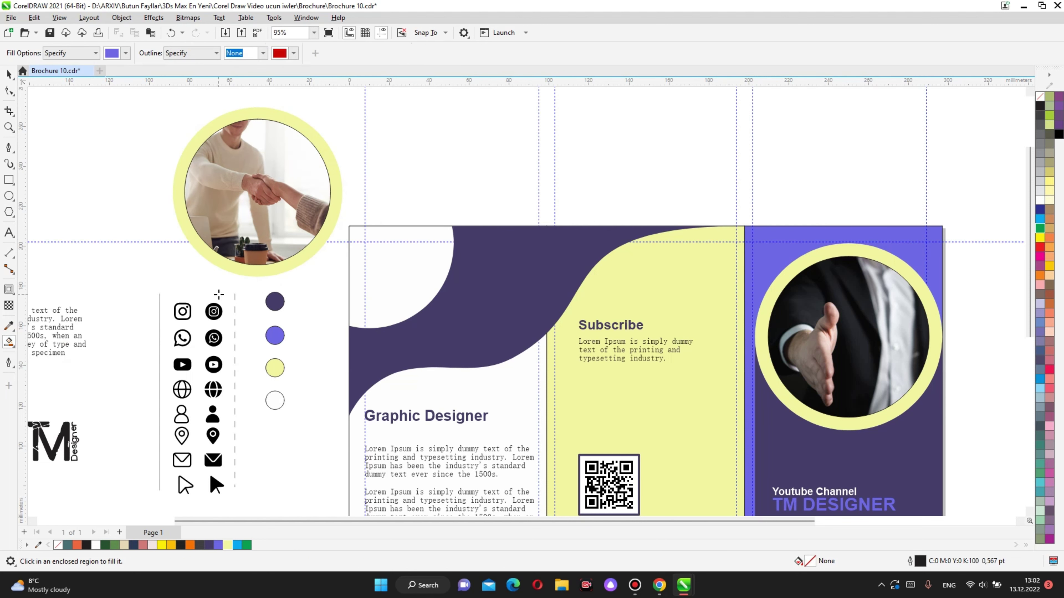
click(126, 53)
click(206, 233)
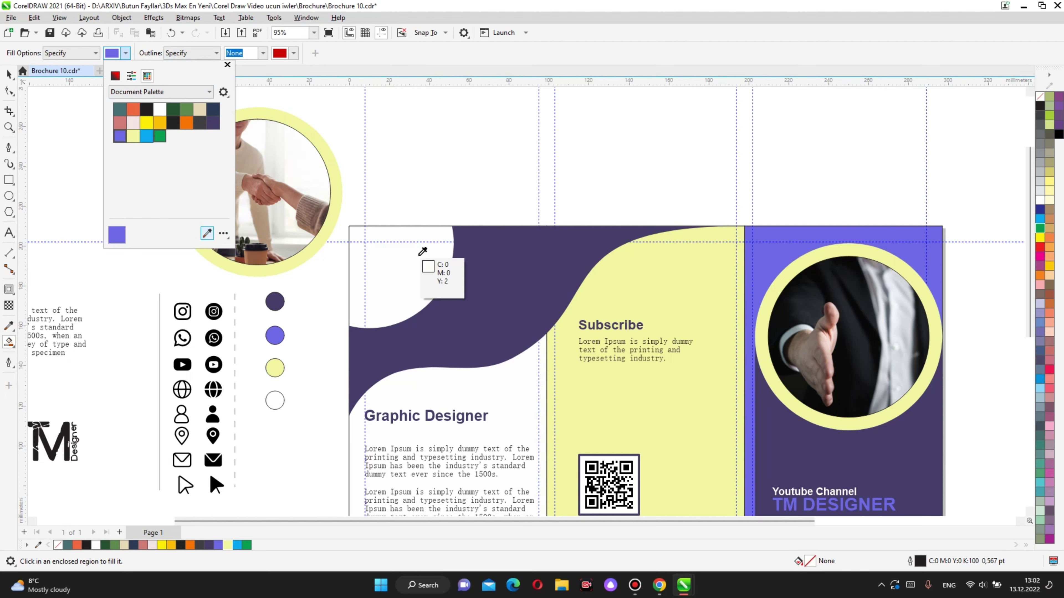
click(419, 255)
click(431, 254)
key(space)
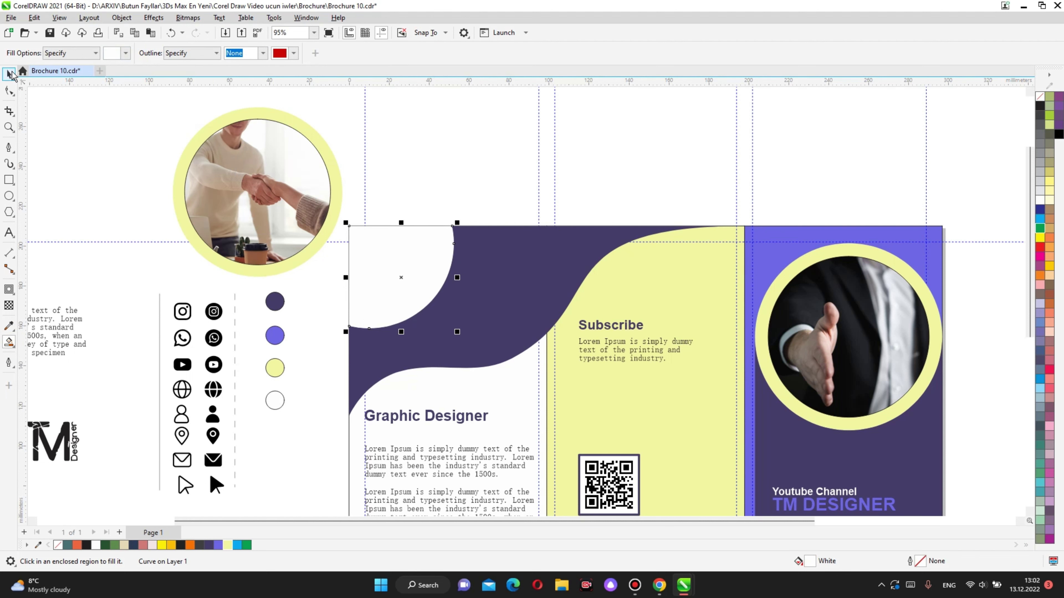
click(212, 545)
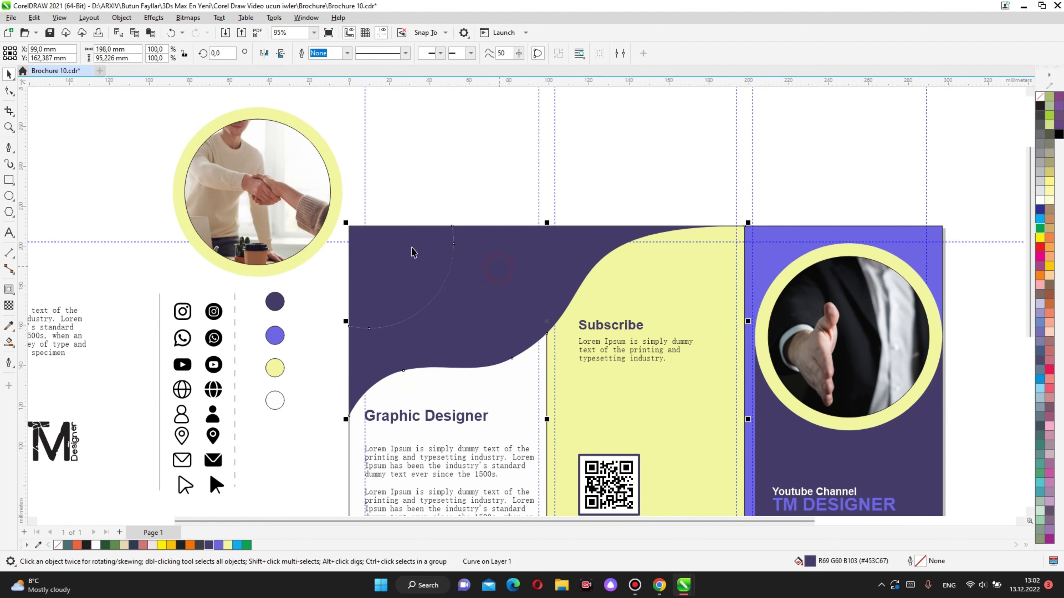
click(416, 161)
- Move the photo circle onto the left purple panel, bring it to front, and scale it to about 65%
click(311, 181)
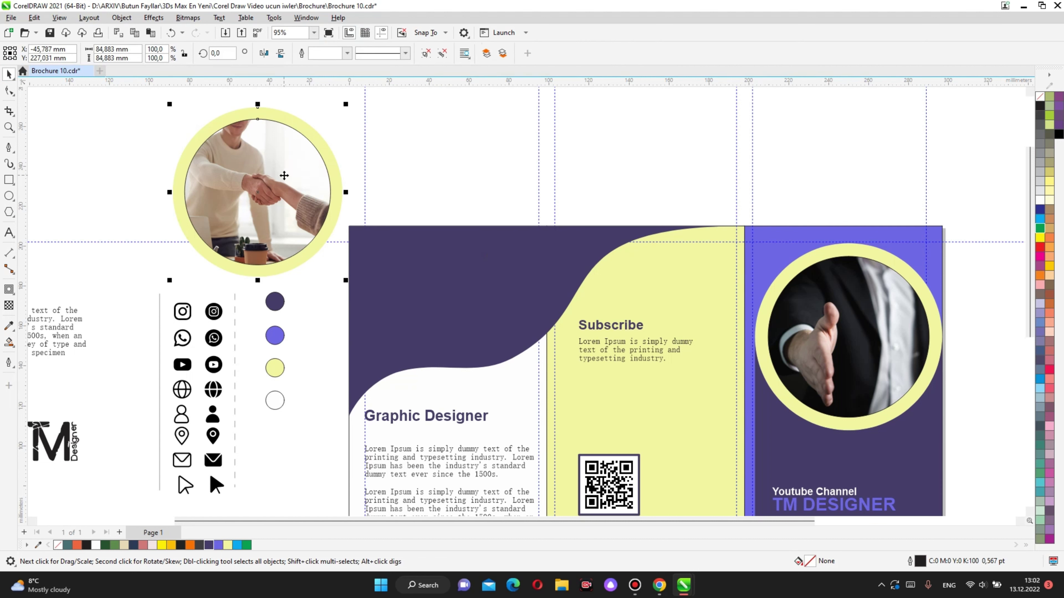
mouse_move(276, 172)
mouse_down()
mouse_move(366, 221)
mouse_move(357, 216)
mouse_move(395, 253)
mouse_up()
key(shift+Page_Up)
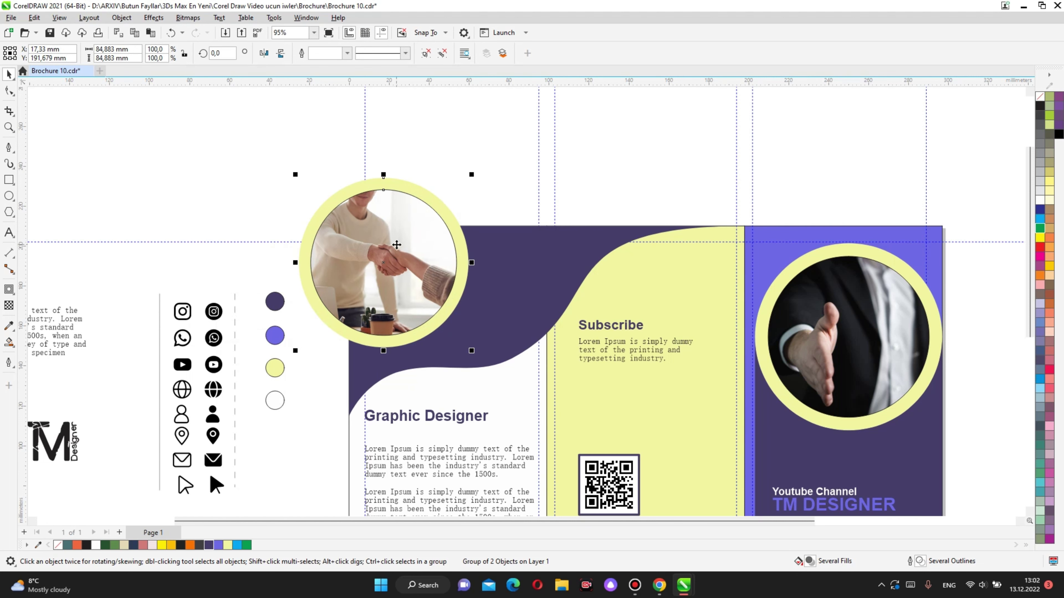
drag(472, 175, 463, 183)
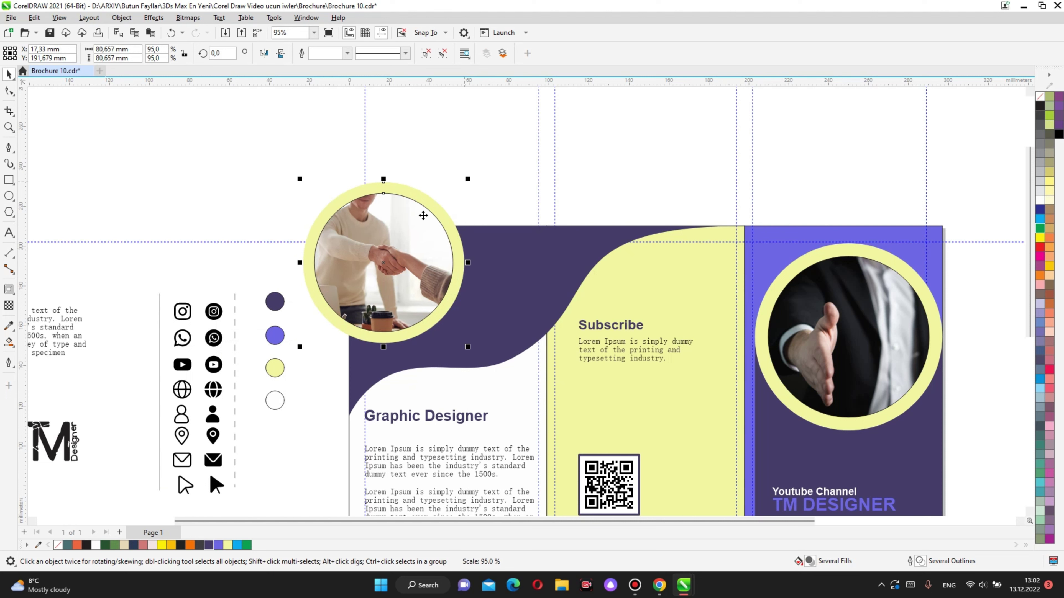
drag(390, 240, 388, 249)
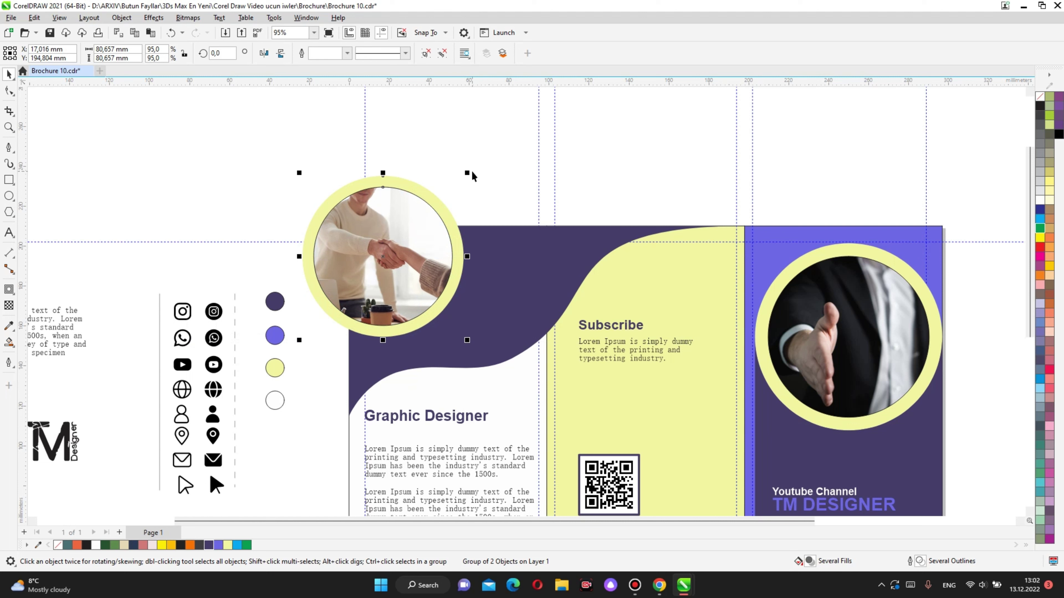
drag(472, 175, 444, 204)
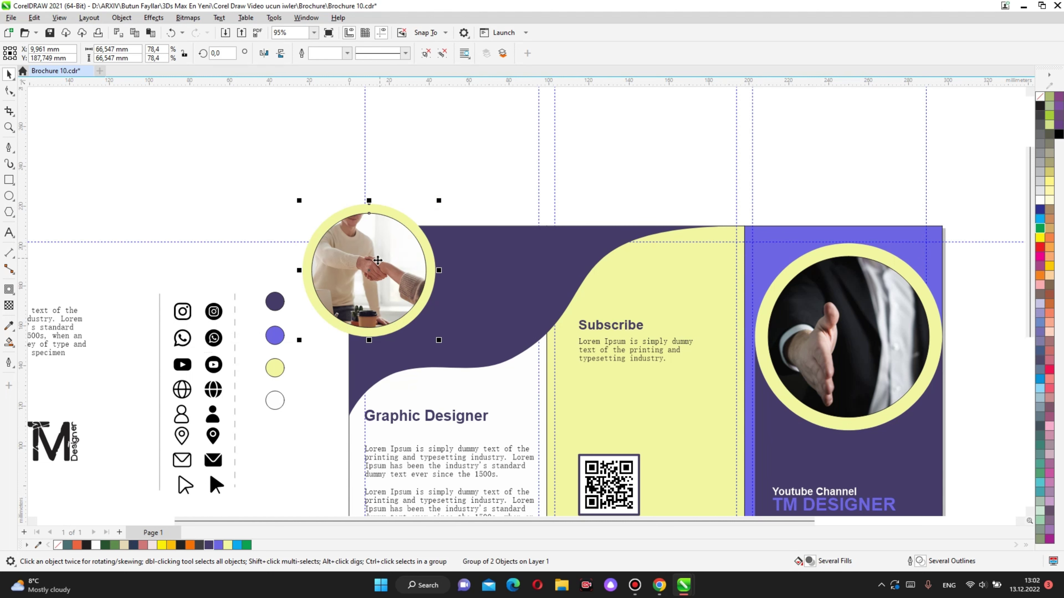
drag(377, 260, 423, 282)
drag(496, 224, 472, 247)
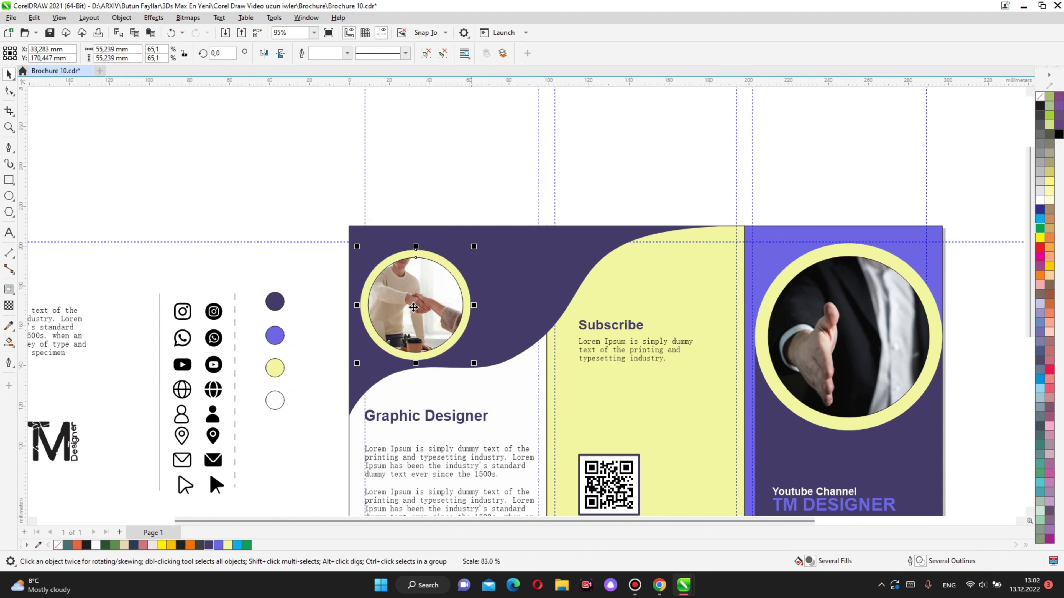
drag(413, 308, 430, 277)
- Check the ring and clipped photo inside the group, then select both together
scroll(473, 184, up, 1)
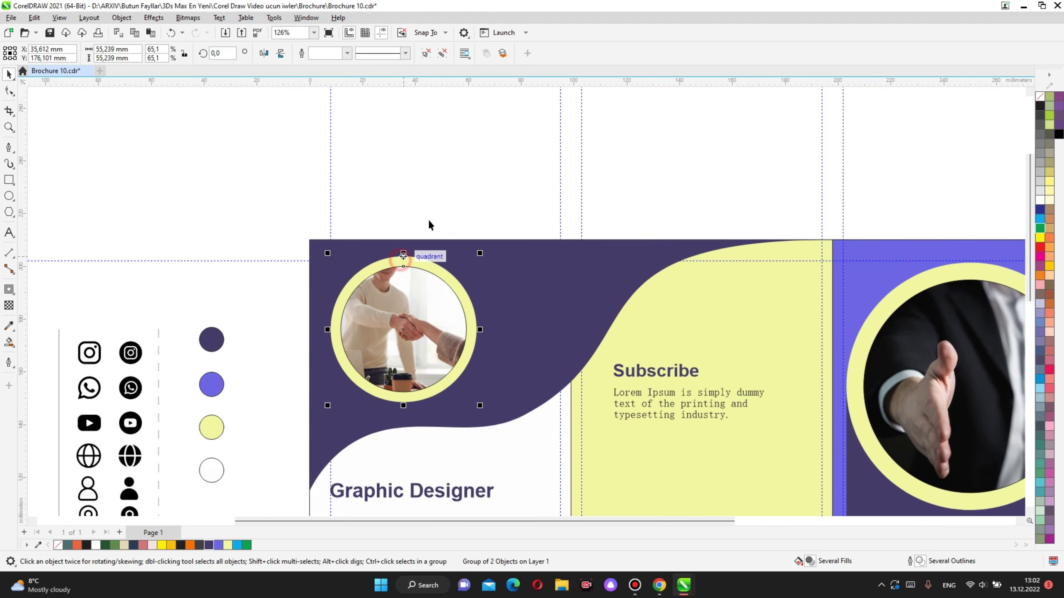
ctrl+click(404, 260)
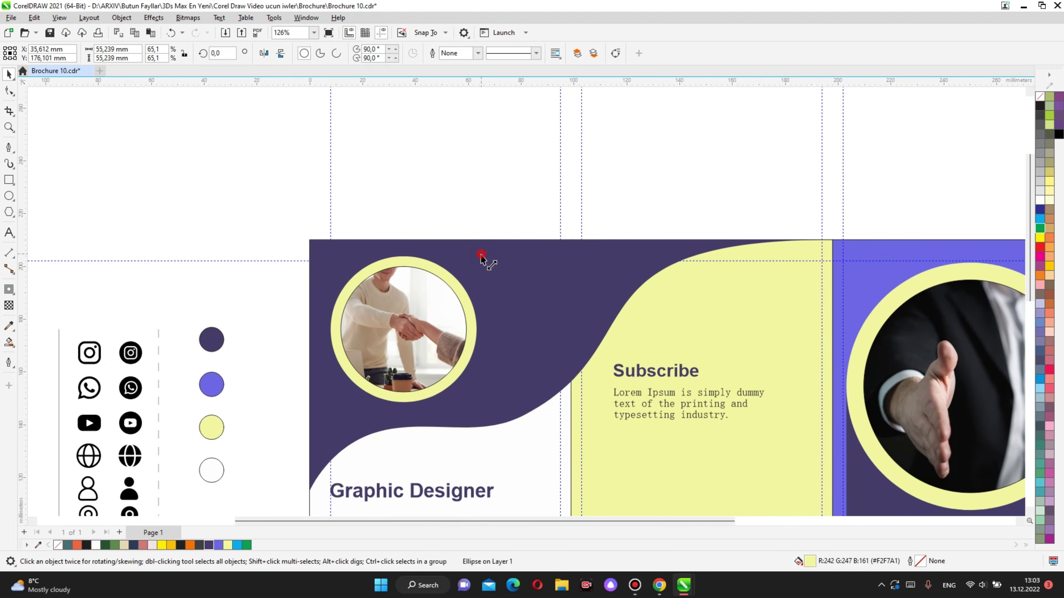
key(Escape)
scroll(484, 162, down, 2)
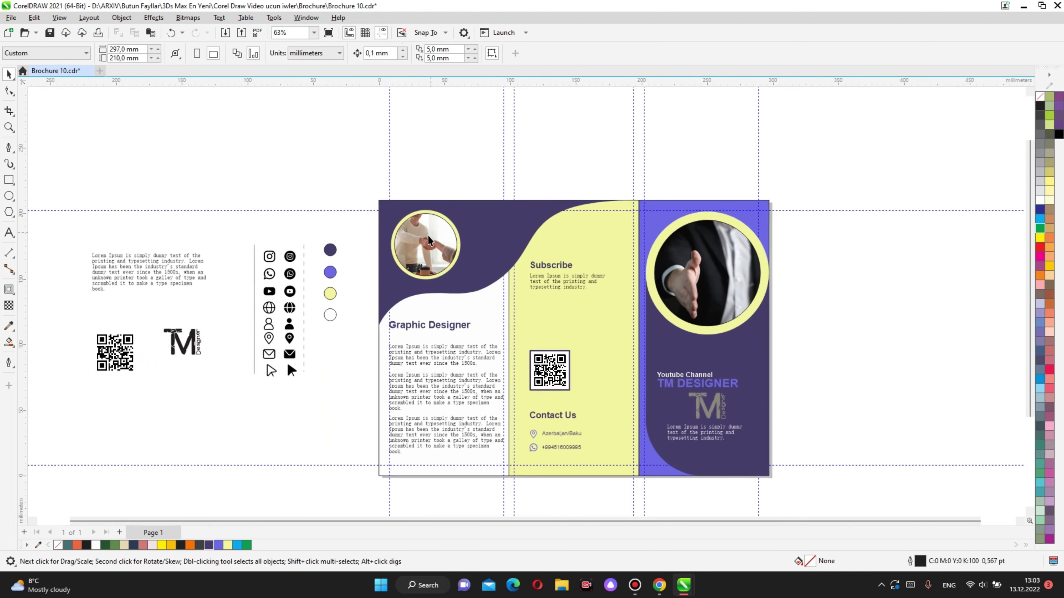
scroll(428, 235, up, 2)
click(429, 205)
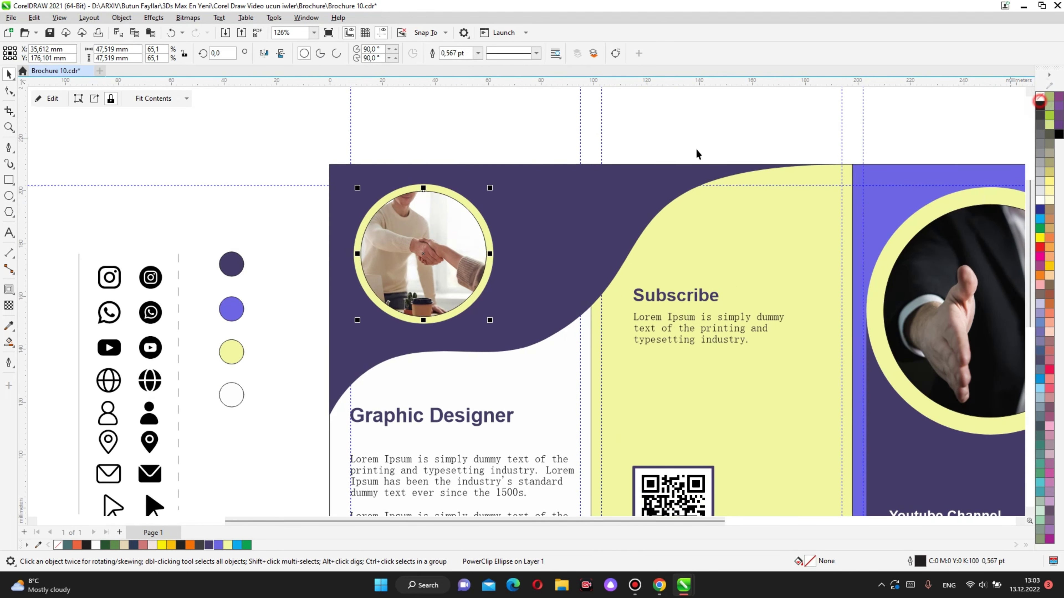
scroll(387, 209, up, 2)
scroll(387, 209, down, 4)
key(Escape)
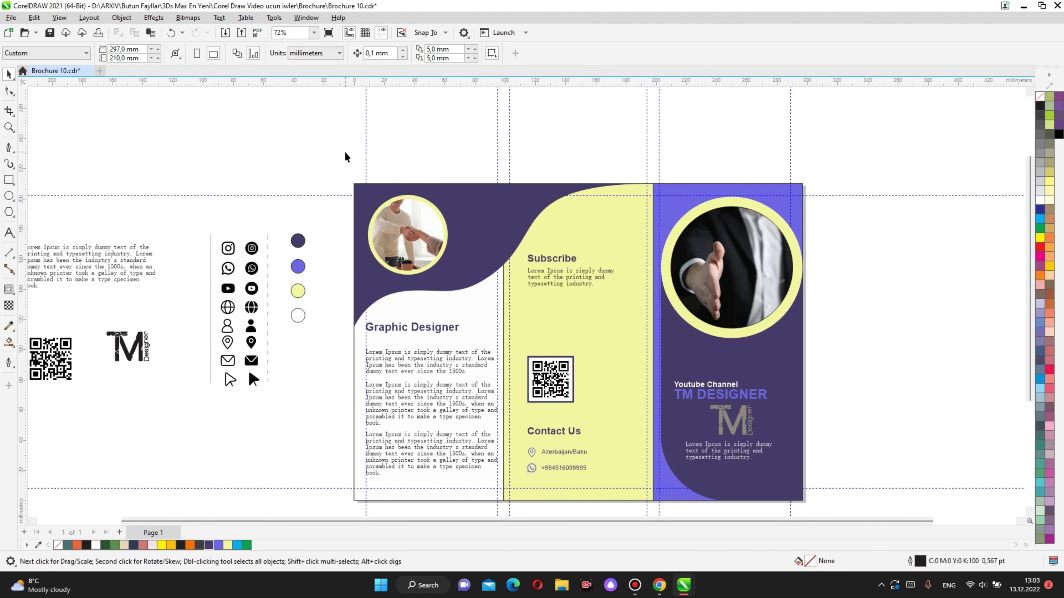
drag(345, 157, 458, 289)
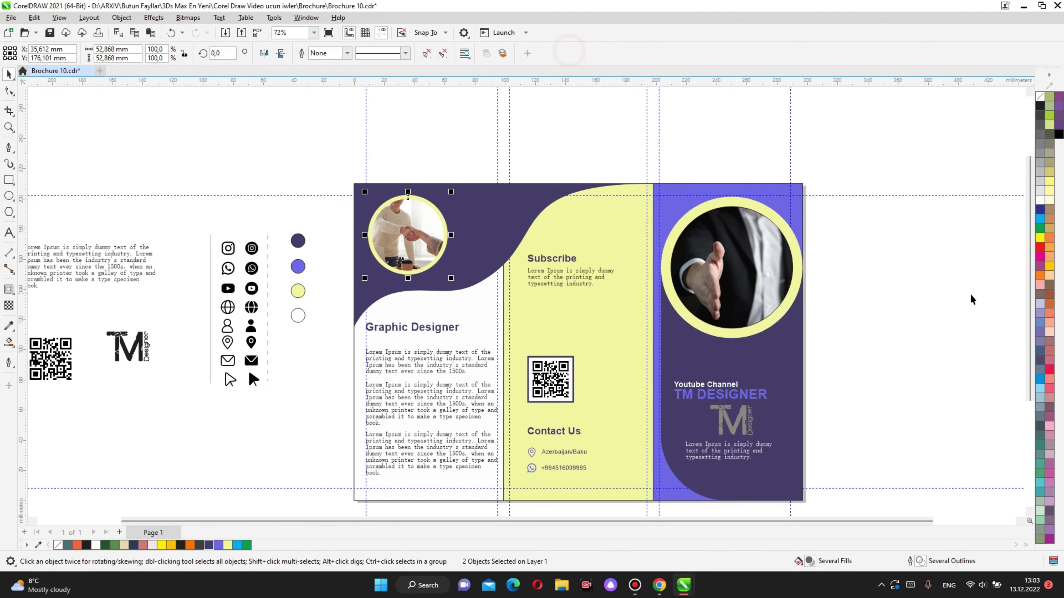
- Add a Flat Top Right drop shadow to the left photo ring, centred directly under it
key(Tab)
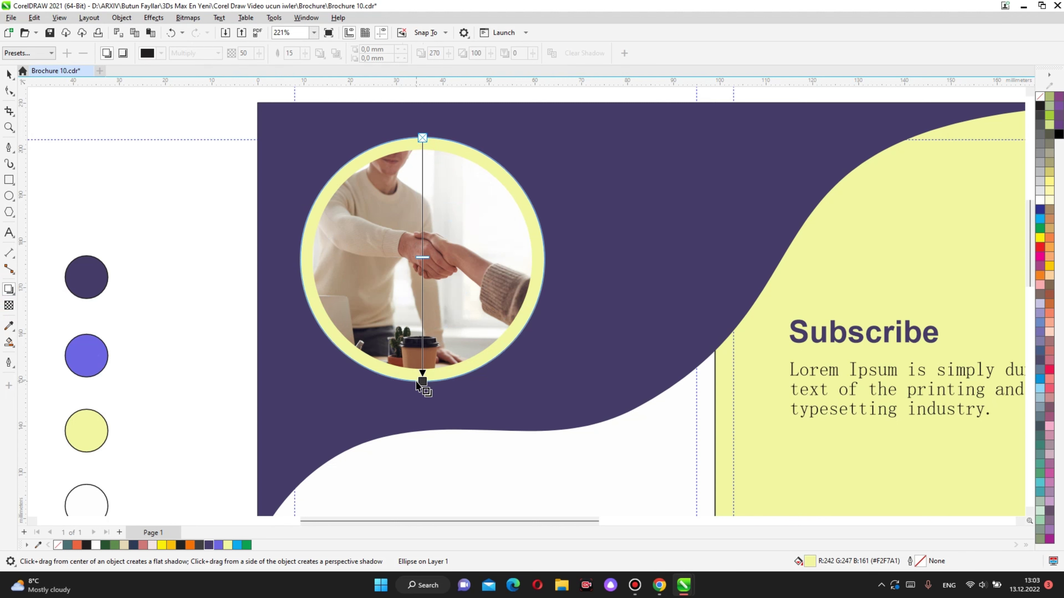
drag(423, 138, 422, 382)
click(50, 53)
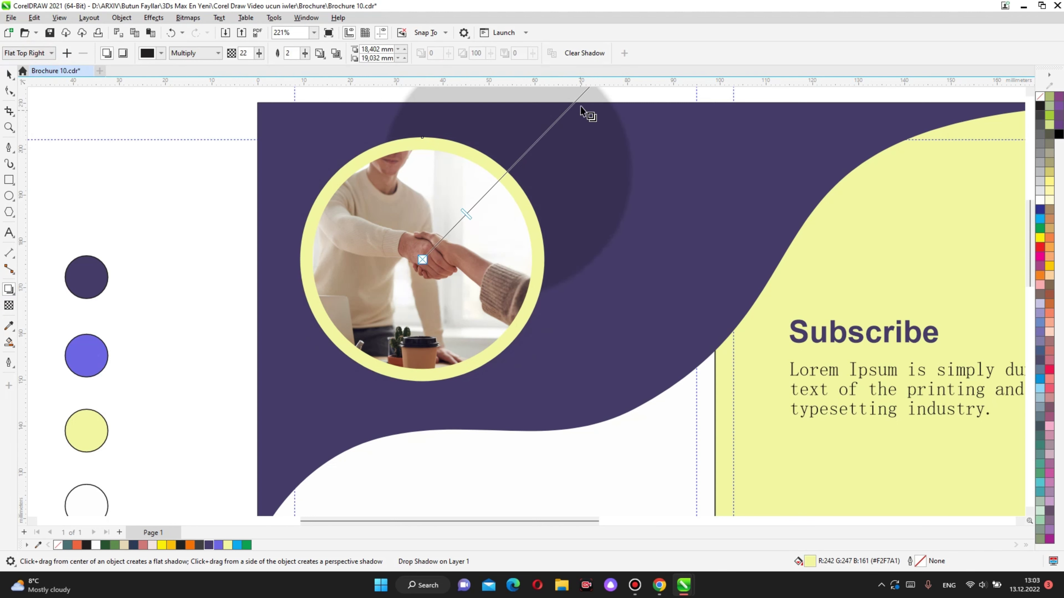
scroll(586, 111, down, 1)
drag(592, 122, 462, 208)
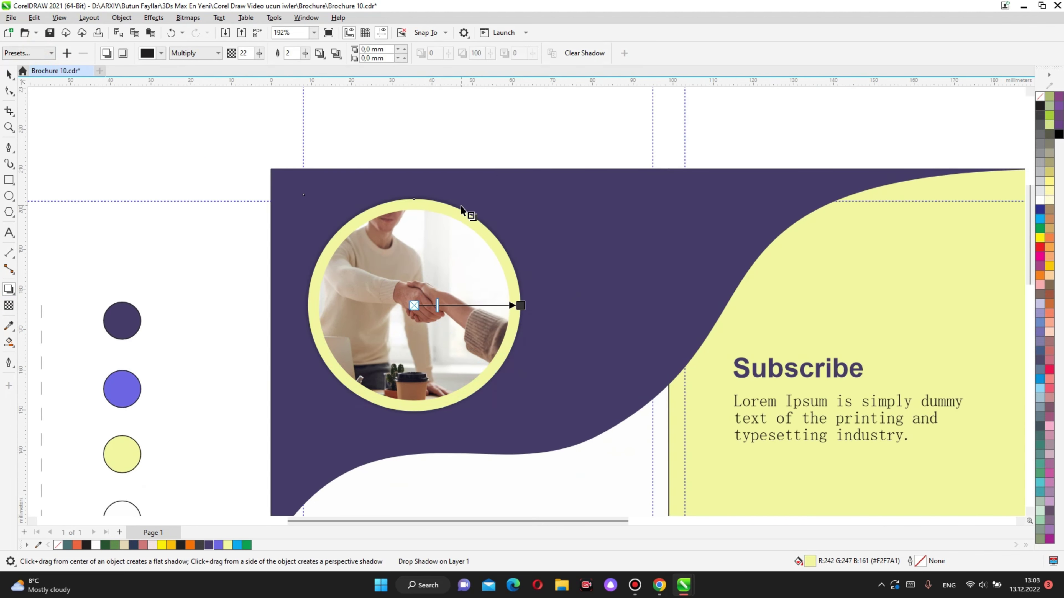
scroll(460, 206, up, 2)
- Set the shadow opacity to 40 and feathering to 3
click(259, 53)
mouse_move(256, 66)
mouse_down()
mouse_move(316, 66)
mouse_move(306, 89)
mouse_up()
click(258, 53)
click(306, 53)
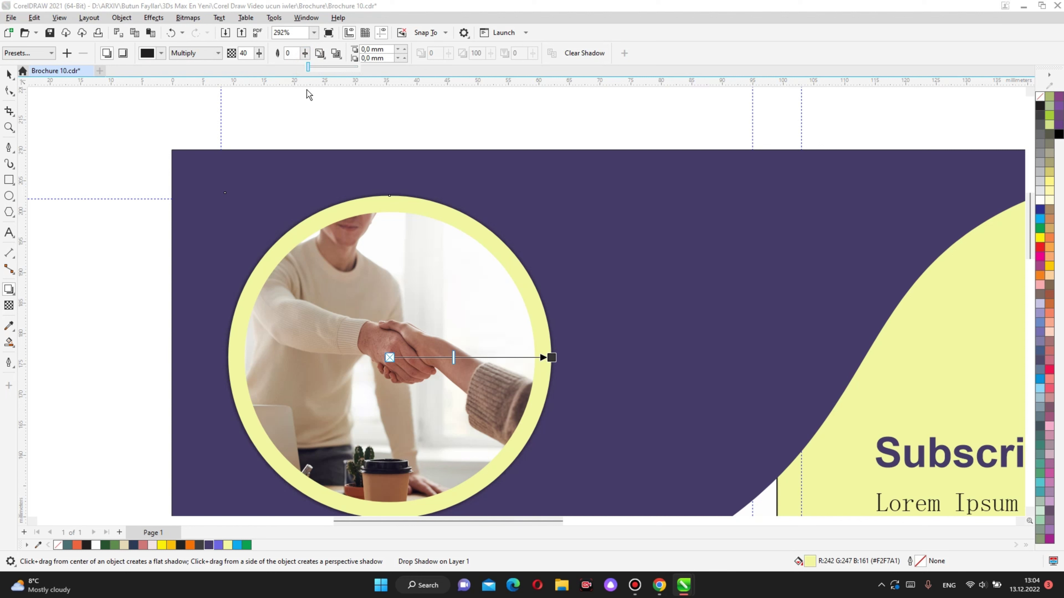
click(290, 53)
text(3)
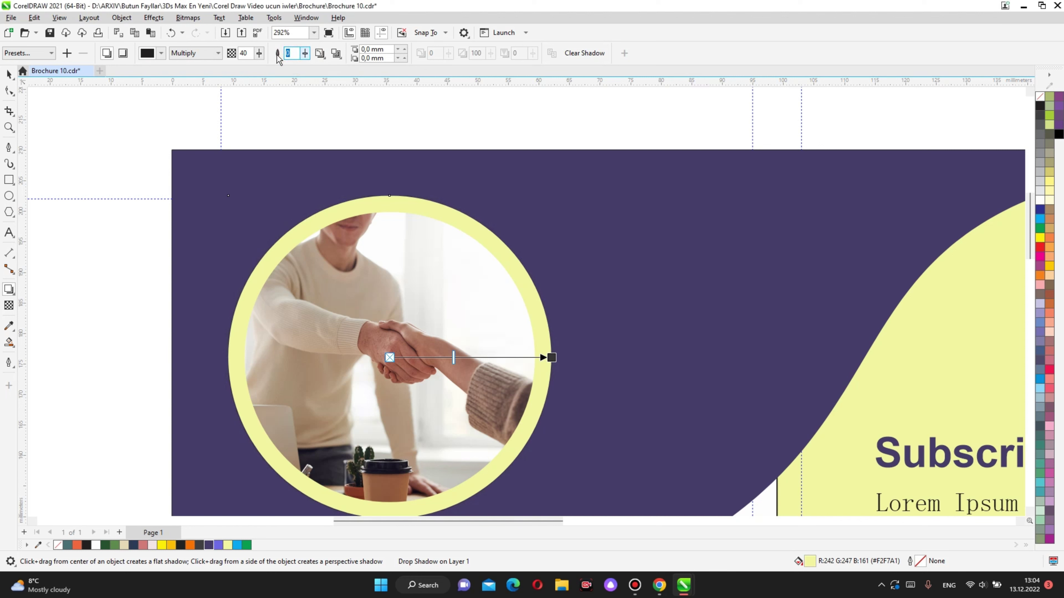
key(Return)
scroll(167, 210, down, 5)
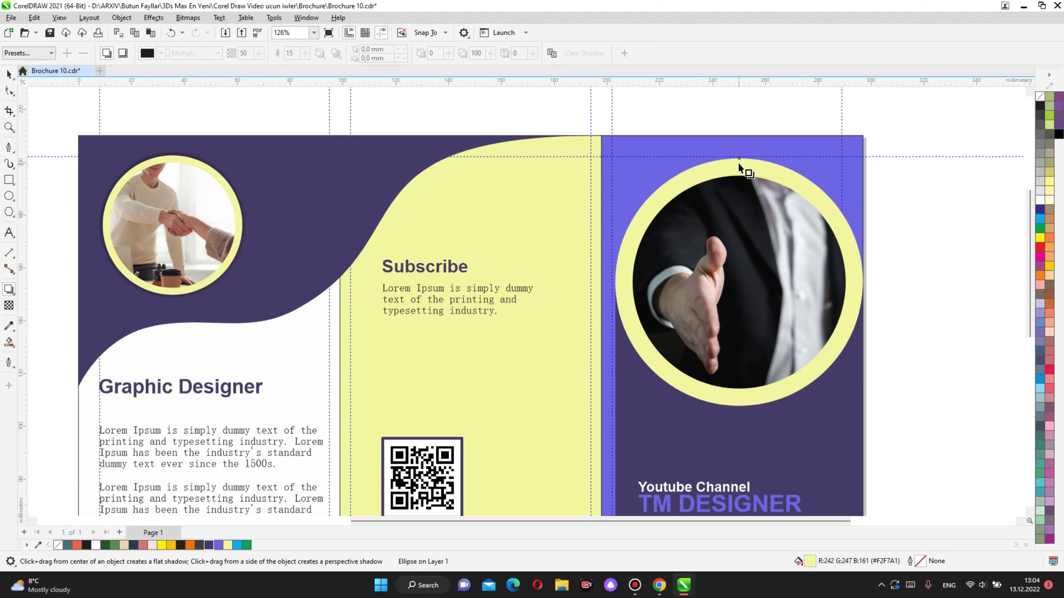
- Add a Flat Top Right drop shadow to the right photo's yellow ring
drag(739, 160, 740, 413)
click(51, 53)
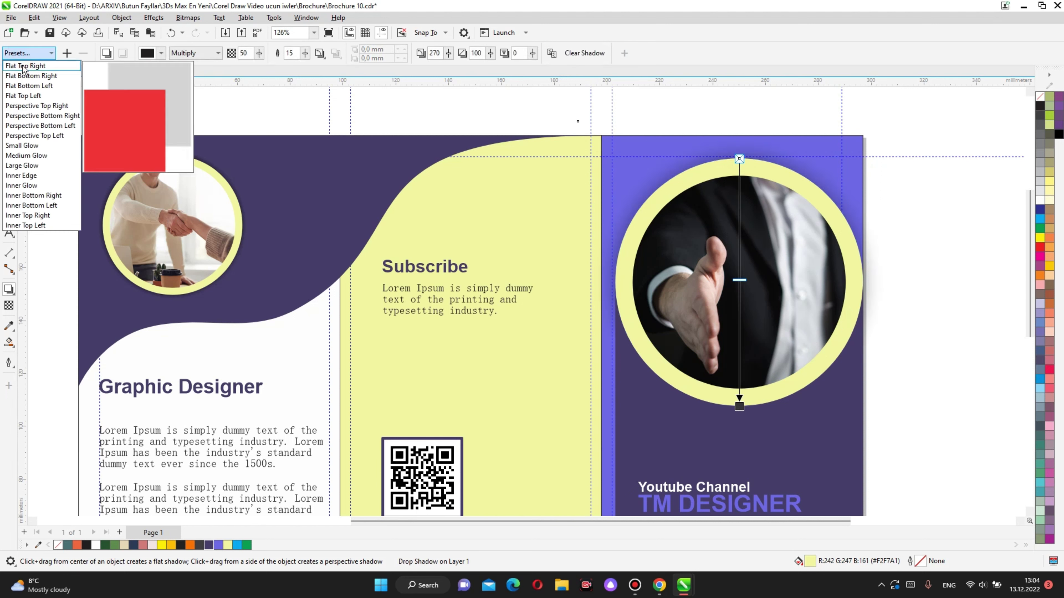
click(25, 64)
drag(739, 159, 739, 406)
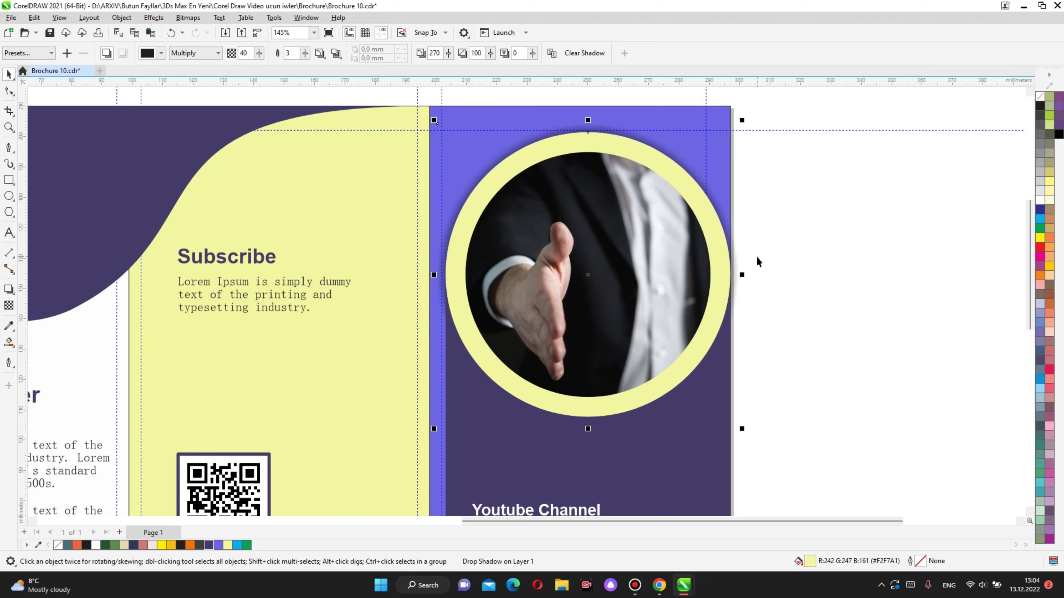
- Nudge the right ring and its shadow two steps left
scroll(757, 256, down, 2)
scroll(658, 237, down, 1)
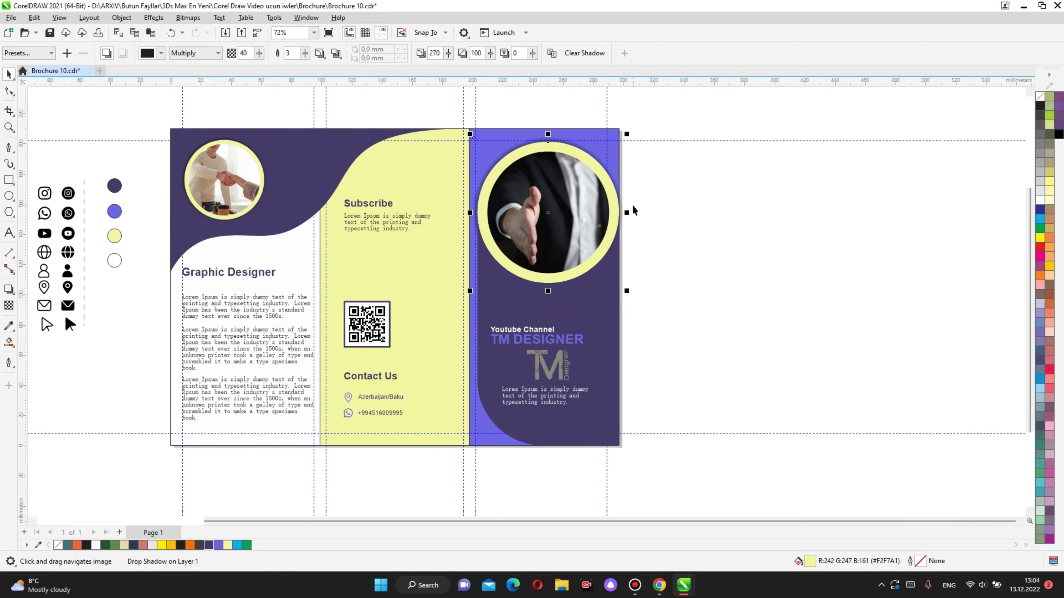
scroll(632, 206, up, 3)
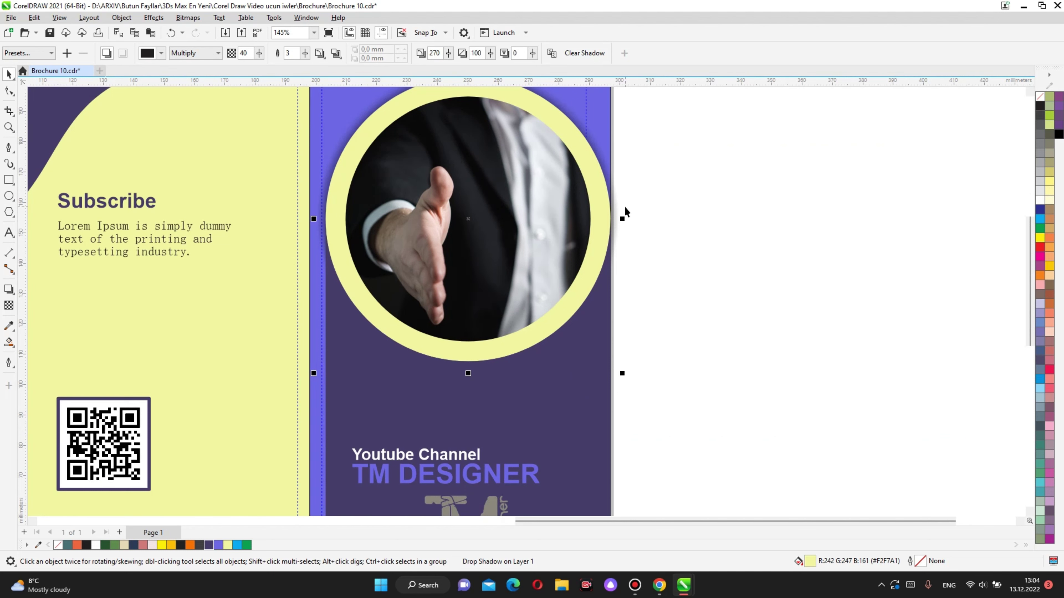
key(Left)
key(Left)
key(Left)
key(Left)
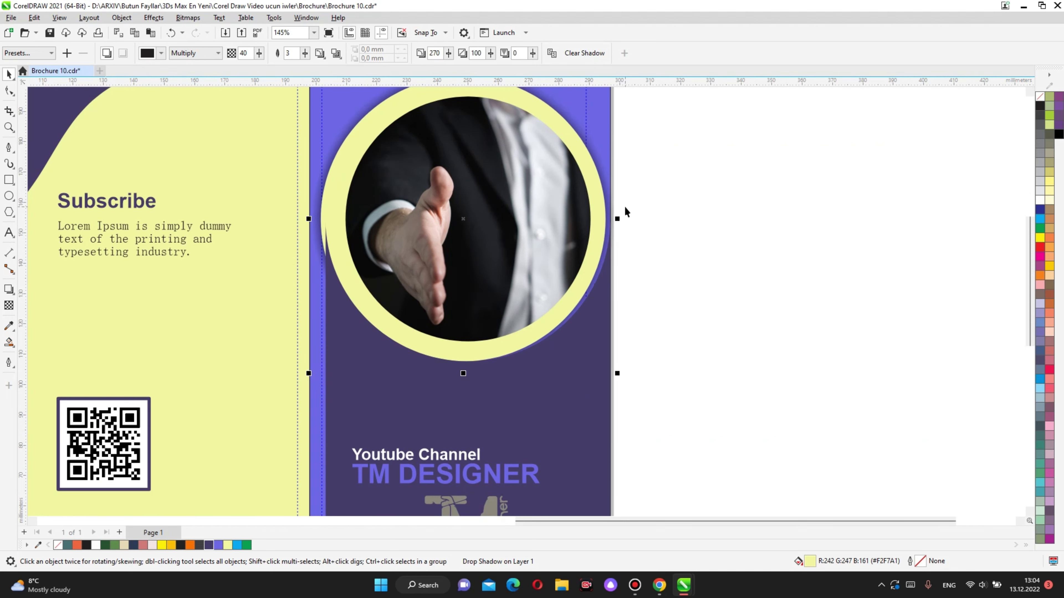
key(Left)
key(Left)
key(Left)
key(Left)
key(Left)
click(681, 217)
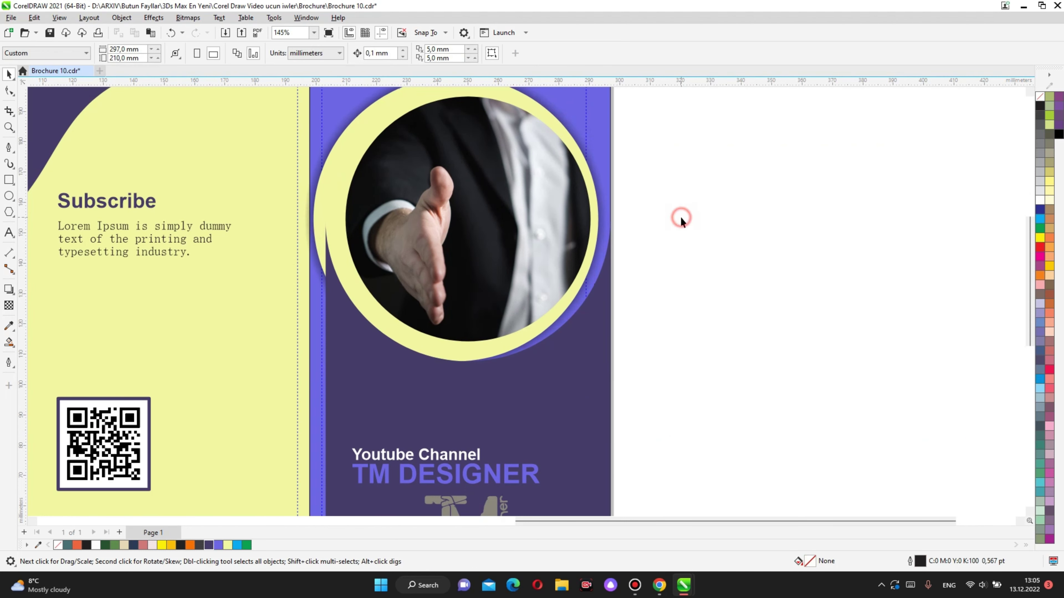
scroll(681, 217, down, 1)
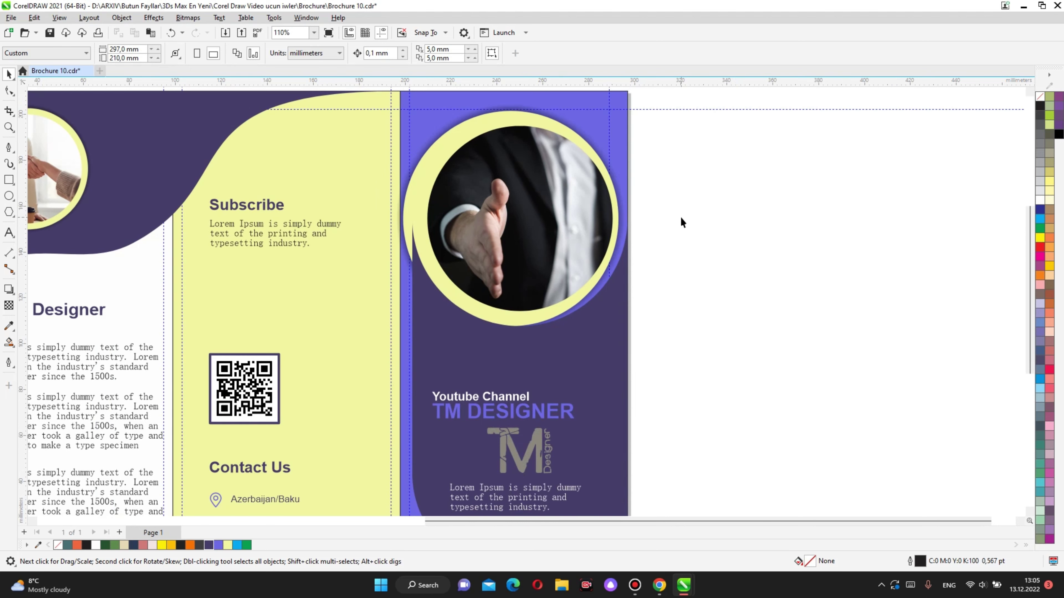
scroll(681, 217, down, 1)
click(530, 331)
key(F10)
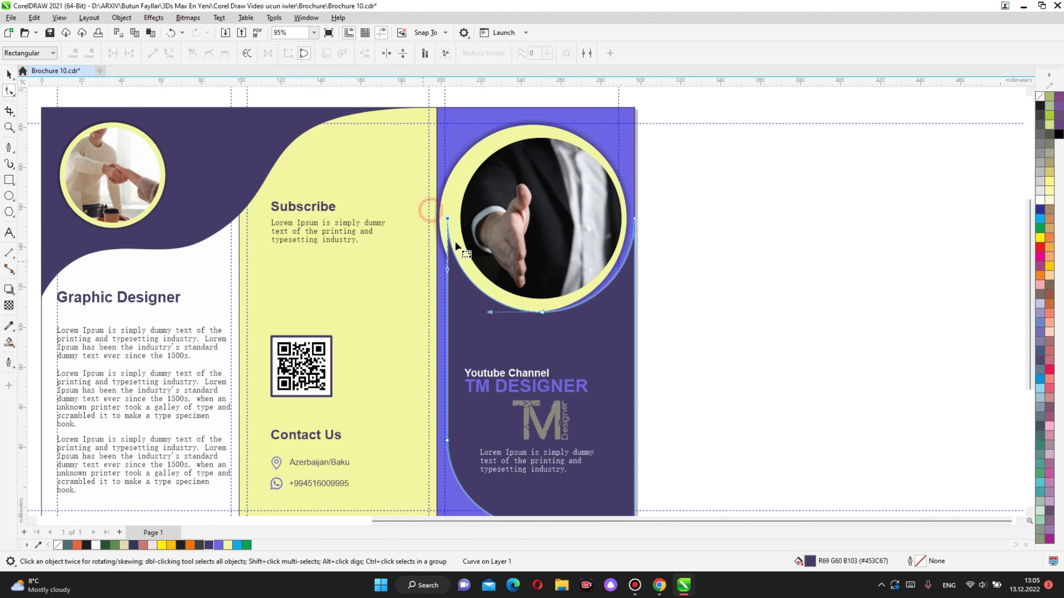
scroll(447, 219, up, 2)
drag(449, 219, 435, 217)
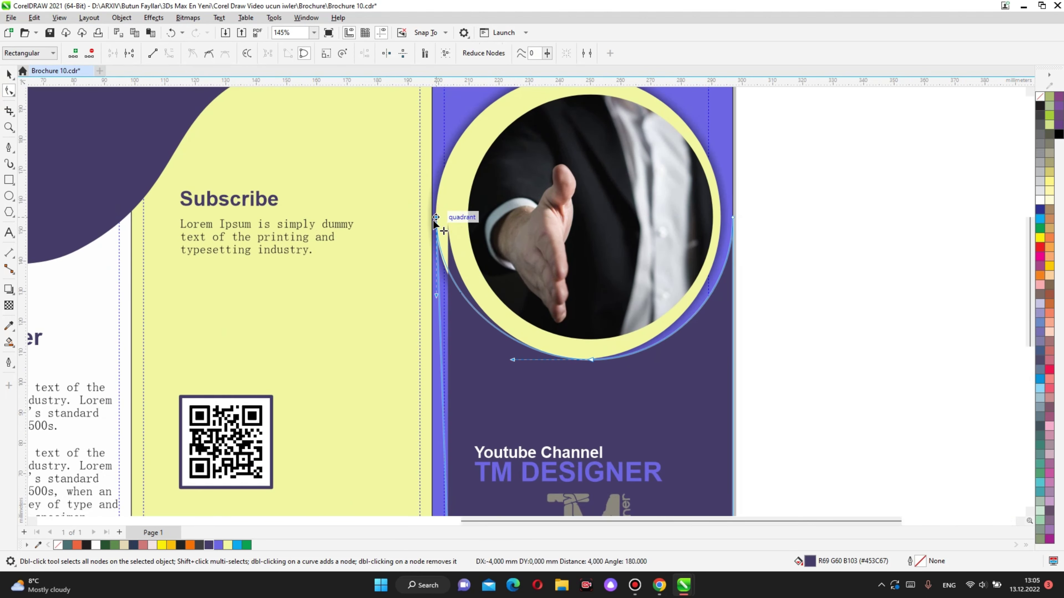
scroll(482, 229, down, 2)
click(887, 264)
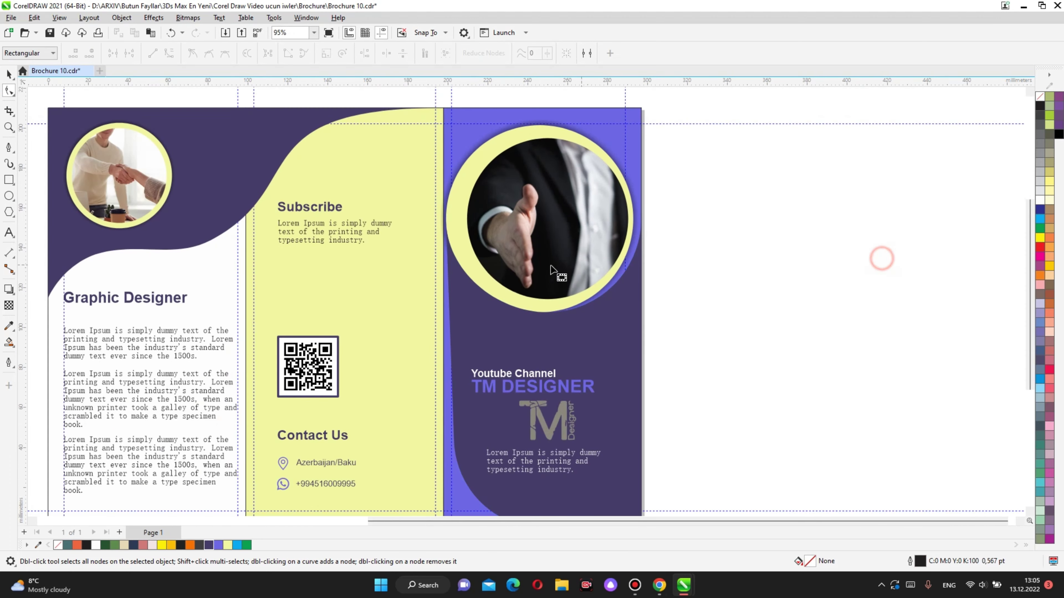
click(9, 74)
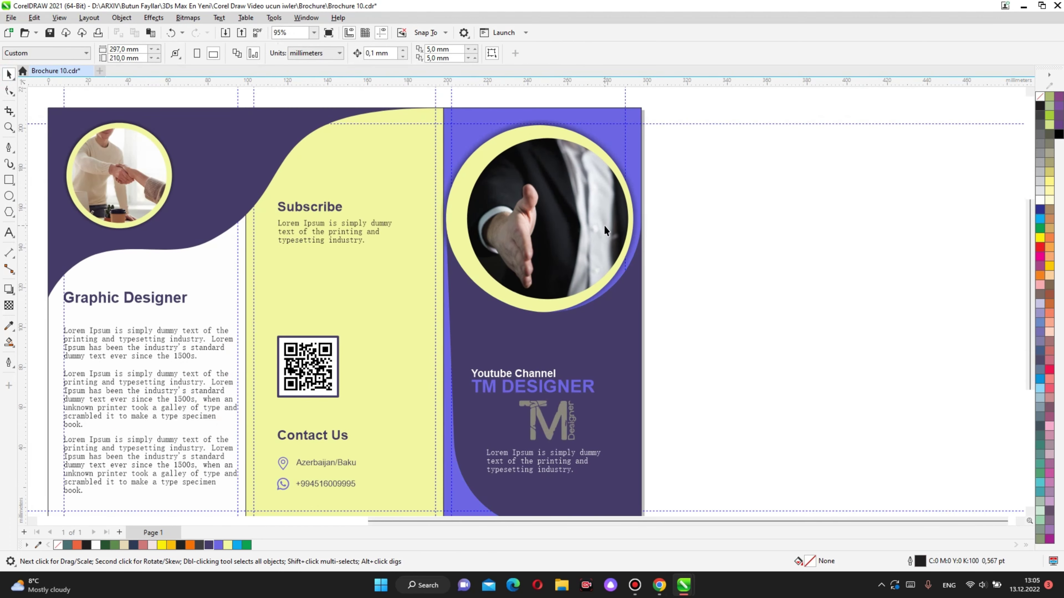
click(604, 225)
scroll(560, 171, up, 2)
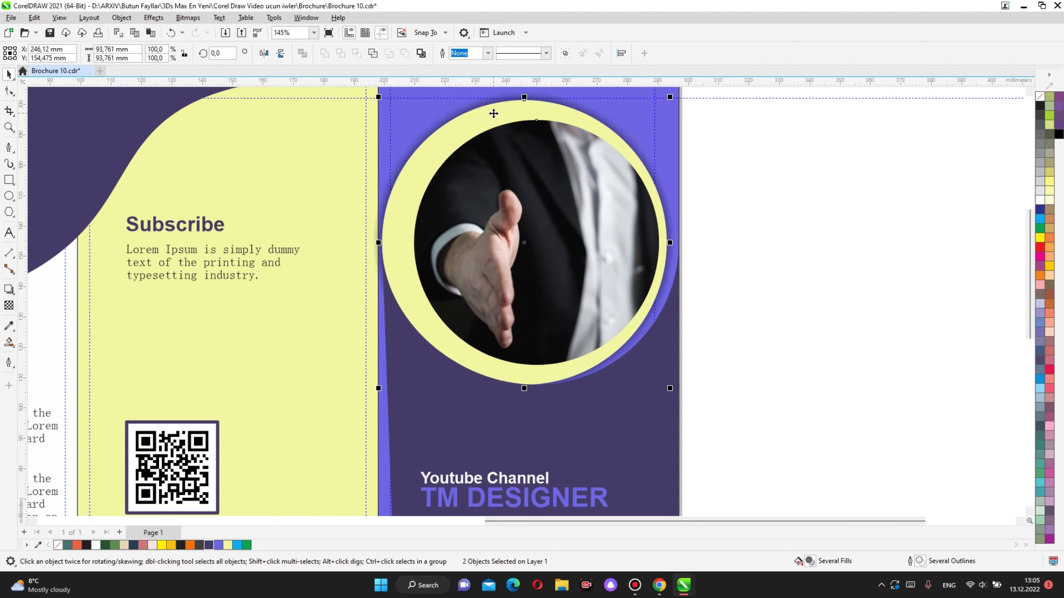
scroll(718, 221, down, 3)
scroll(692, 233, up, 2)
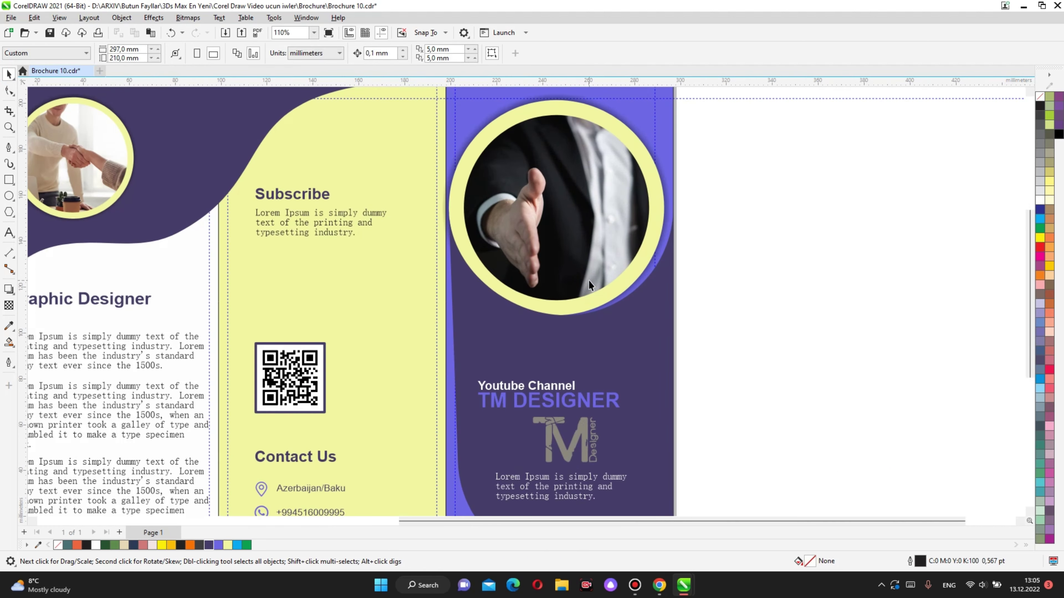
scroll(589, 281, up, 1)
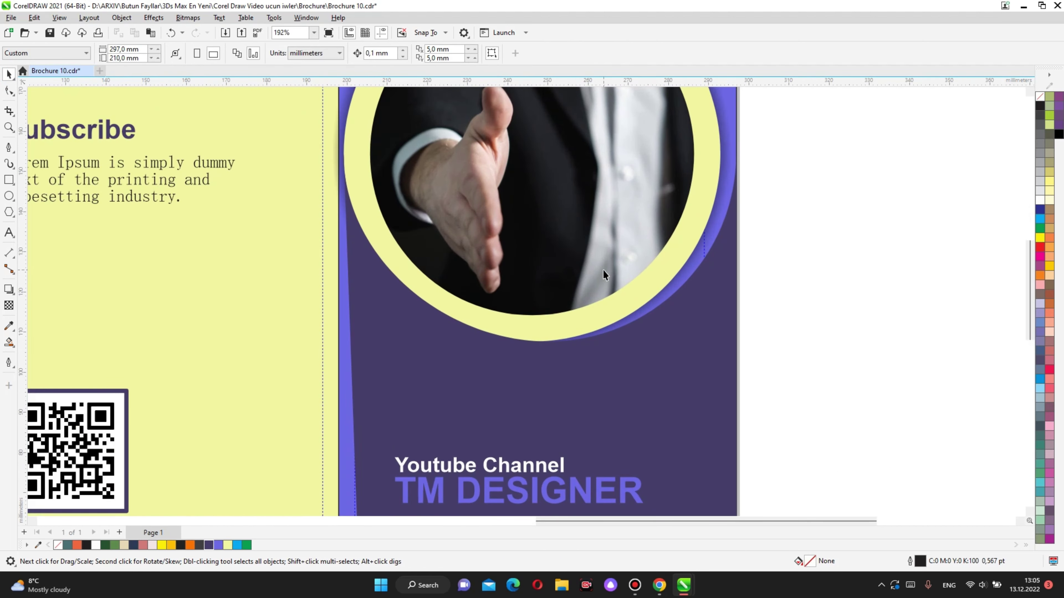
scroll(602, 270, down, 2)
scroll(594, 277, up, 1)
click(479, 288)
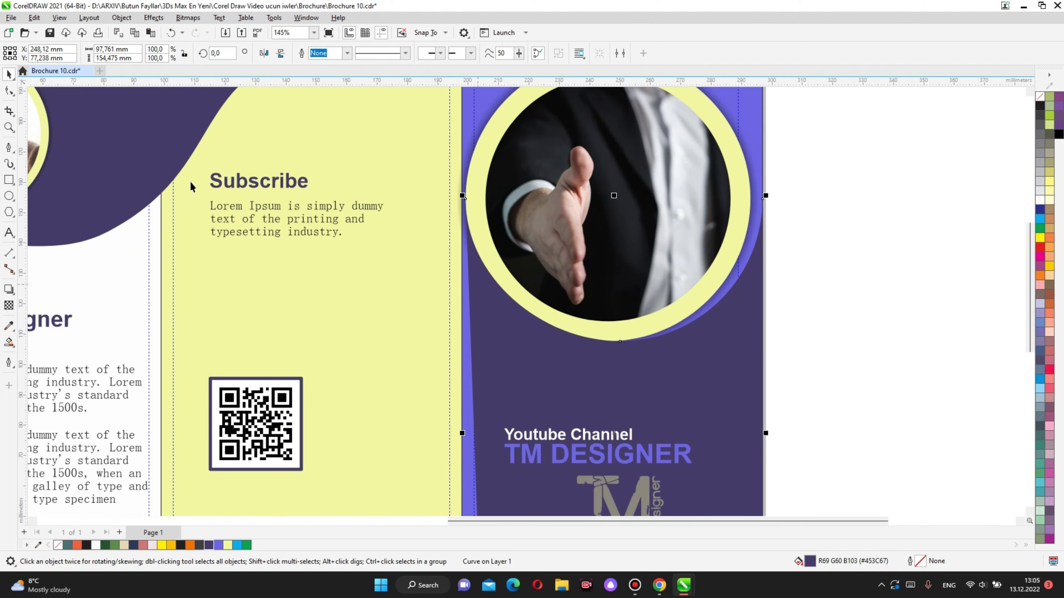
click(9, 90)
scroll(482, 224, up, 2)
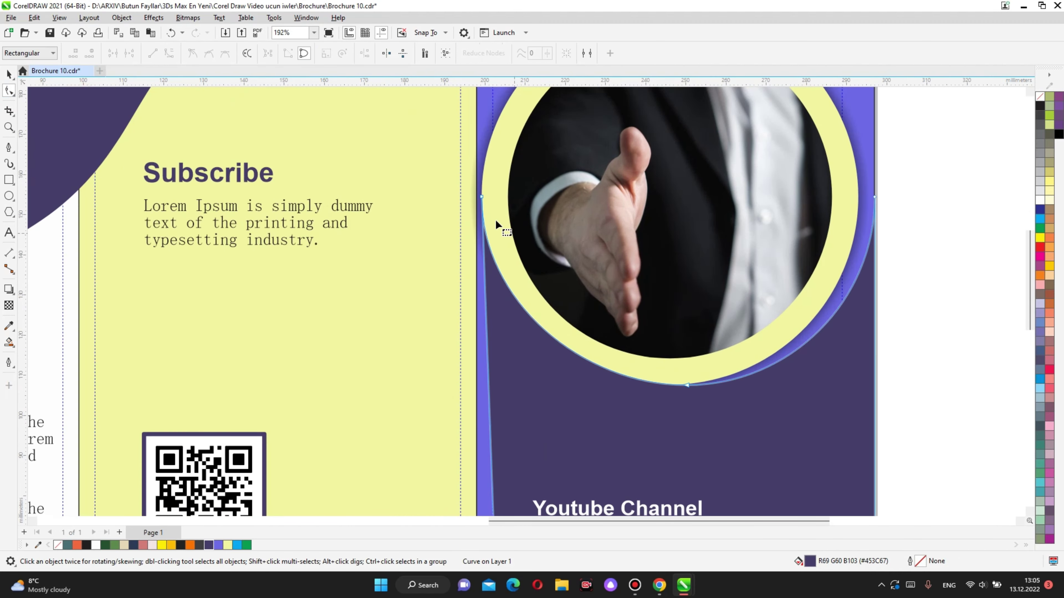
scroll(482, 224, up, 2)
scroll(482, 228, up, 3)
scroll(481, 228, down, 7)
key(space)
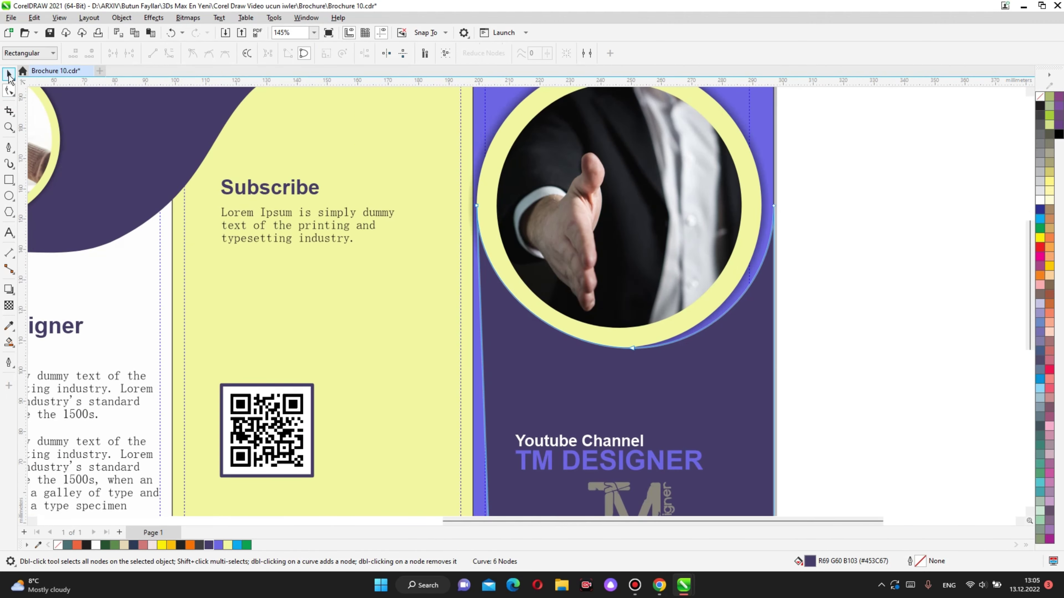
scroll(560, 242, down, 3)
click(798, 242)
scroll(605, 285, up, 1)
scroll(694, 315, up, 2)
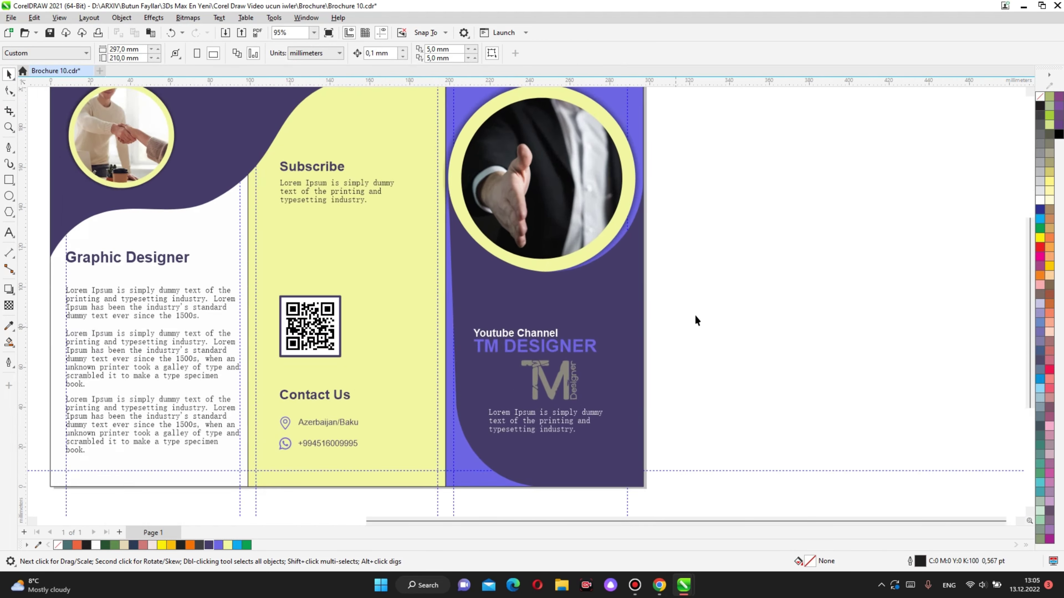
scroll(722, 344, down, 2)
- Select the Youtube Channel and TM DESIGNER titles together and drag them slightly higher on the cover
scroll(725, 349, up, 1)
drag(651, 282, 468, 335)
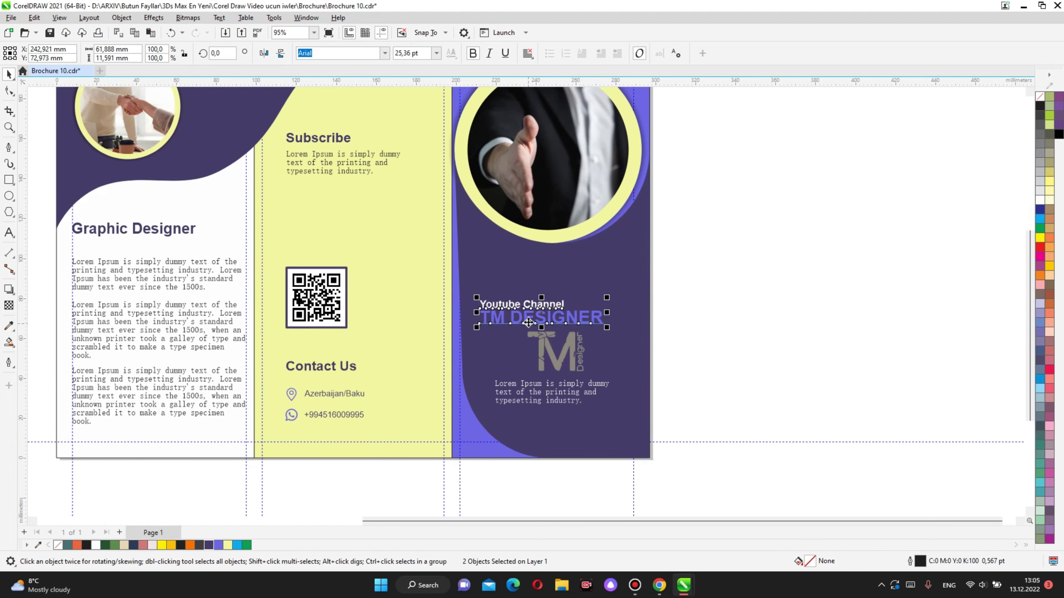
drag(531, 328, 531, 318)
scroll(613, 302, up, 1)
key(Escape)
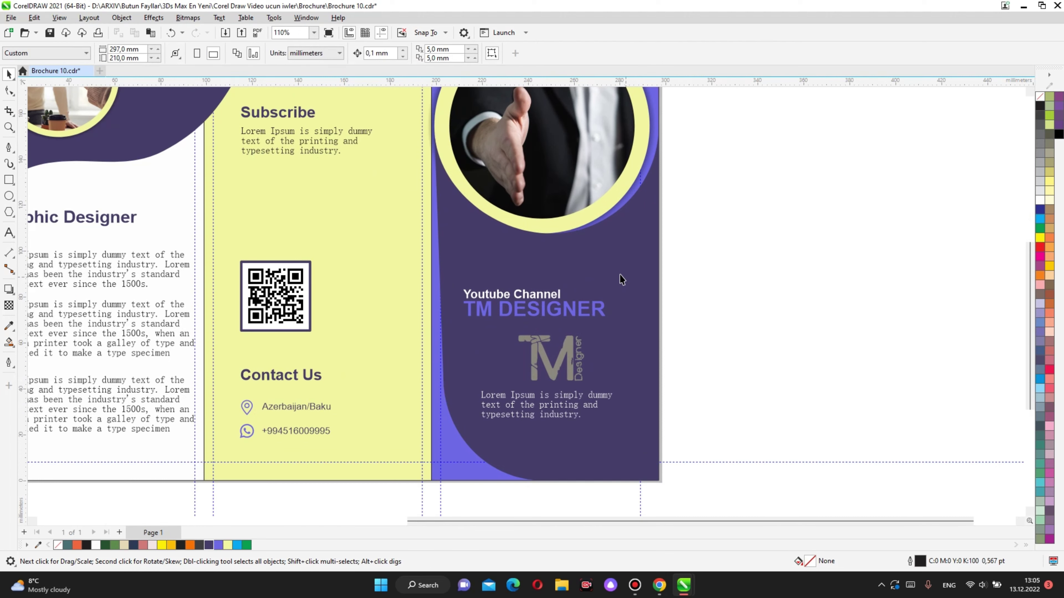
scroll(592, 295, down, 1)
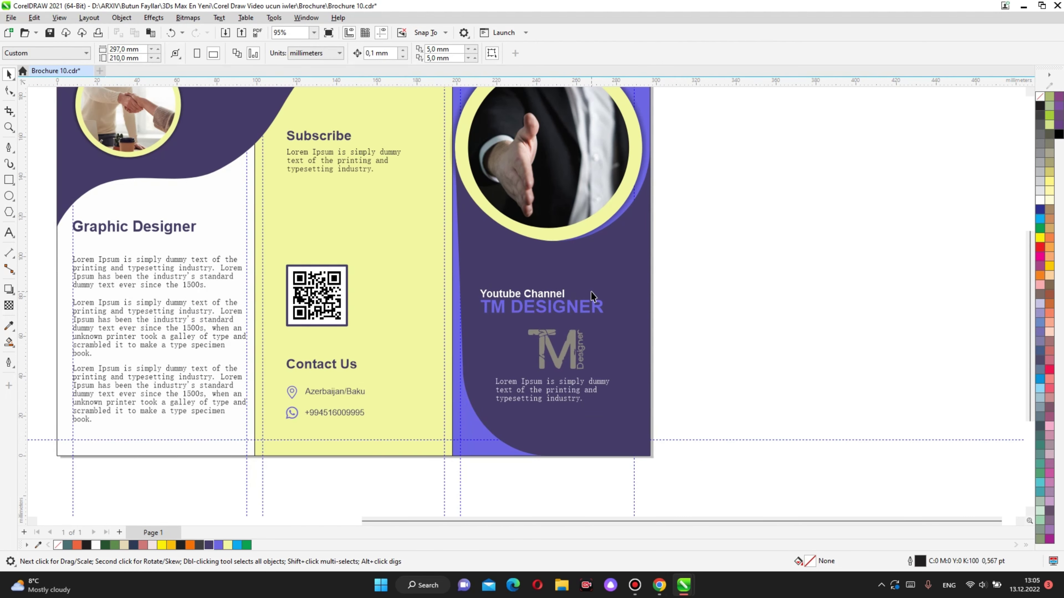
scroll(686, 368, down, 1)
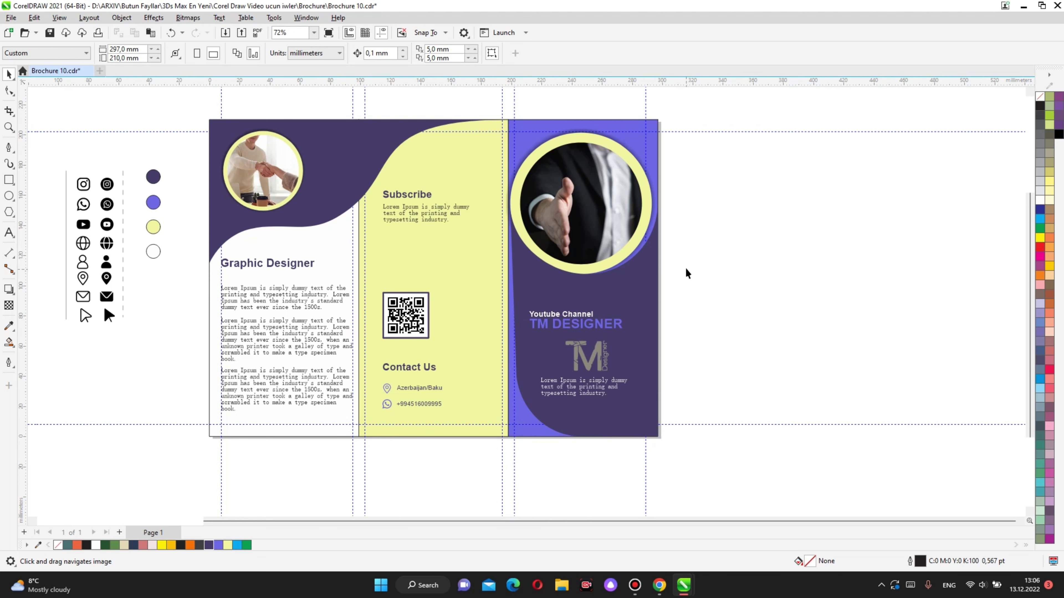
scroll(279, 278, up, 2)
- Add a new line reading 'Creative' beneath Graphic Designer in the heading
scroll(283, 267, up, 1)
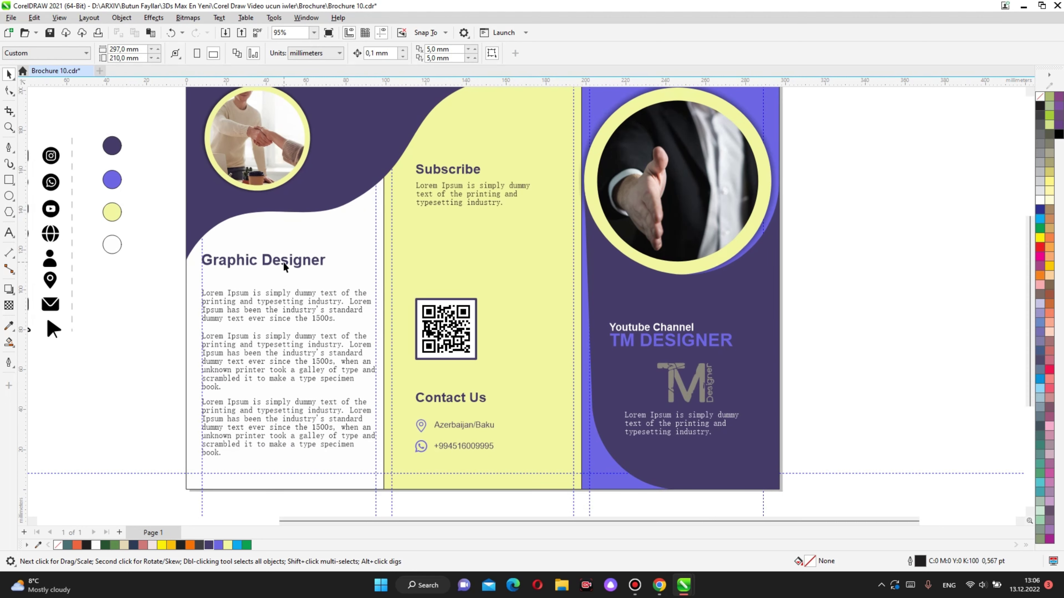
click(284, 262)
scroll(283, 260, up, 2)
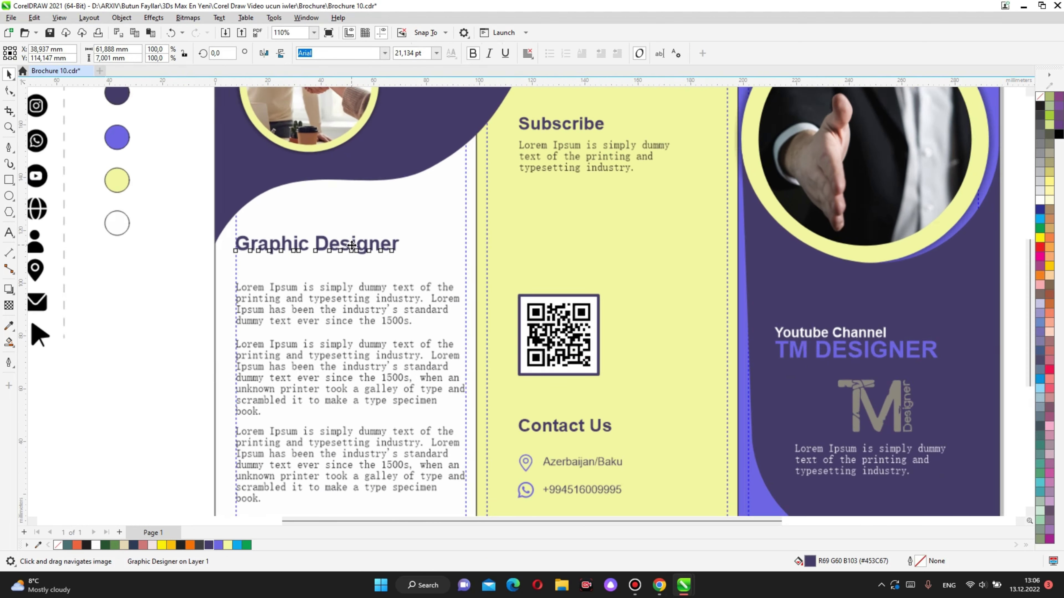
scroll(283, 261, up, 1)
click(362, 245)
double_click(363, 245)
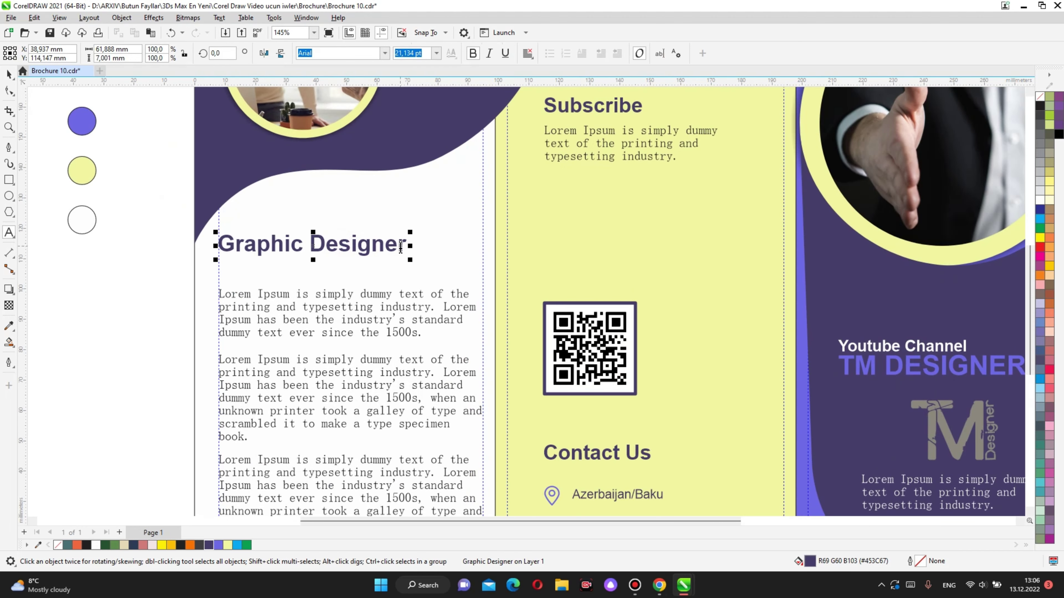
click(406, 245)
key(Return)
text(Creative)
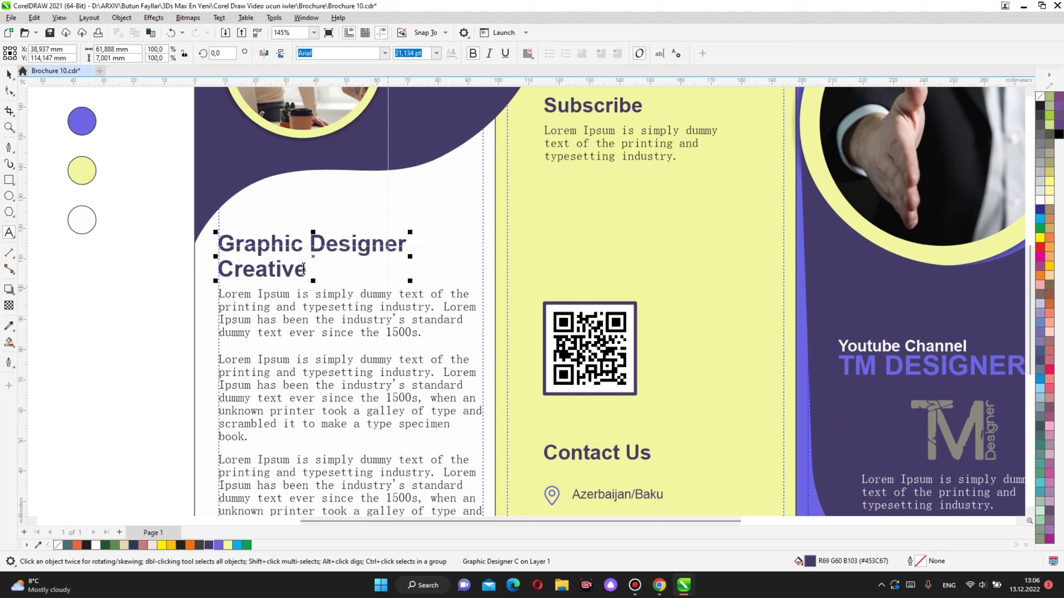
- Colour the word Creative light purple
drag(304, 269, 216, 268)
click(219, 545)
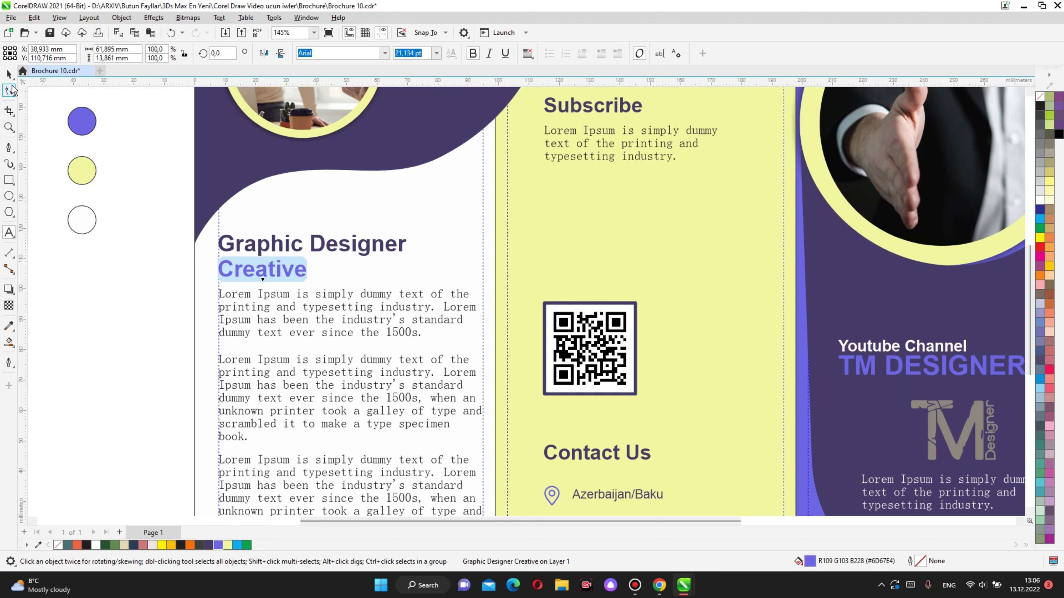
click(10, 90)
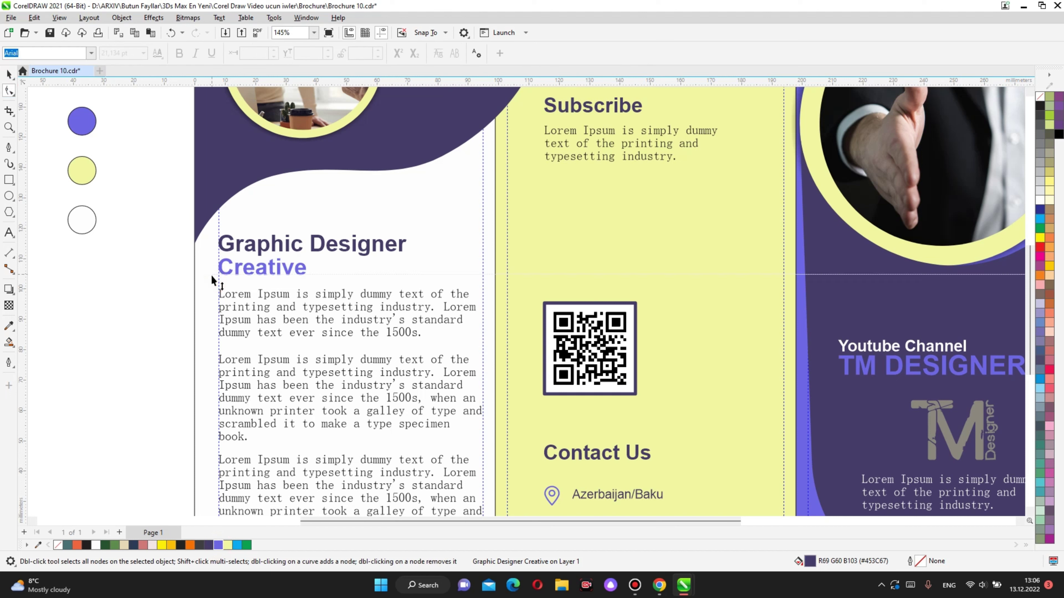
key(space)
- Reduce the word Creative to 16 pt
click(297, 269)
double_click(297, 269)
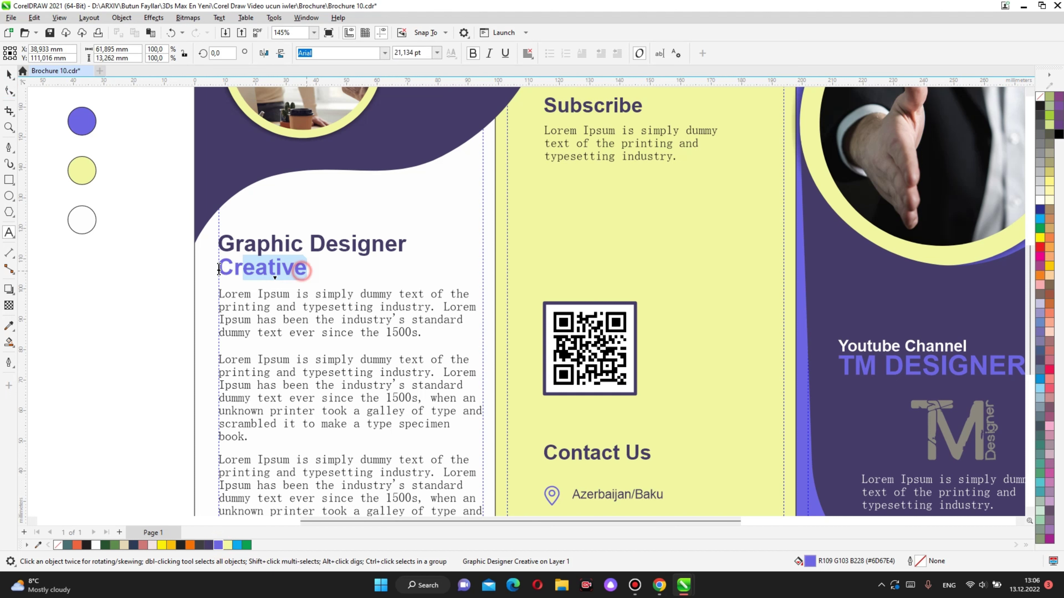
drag(306, 269, 216, 269)
click(437, 52)
click(433, 155)
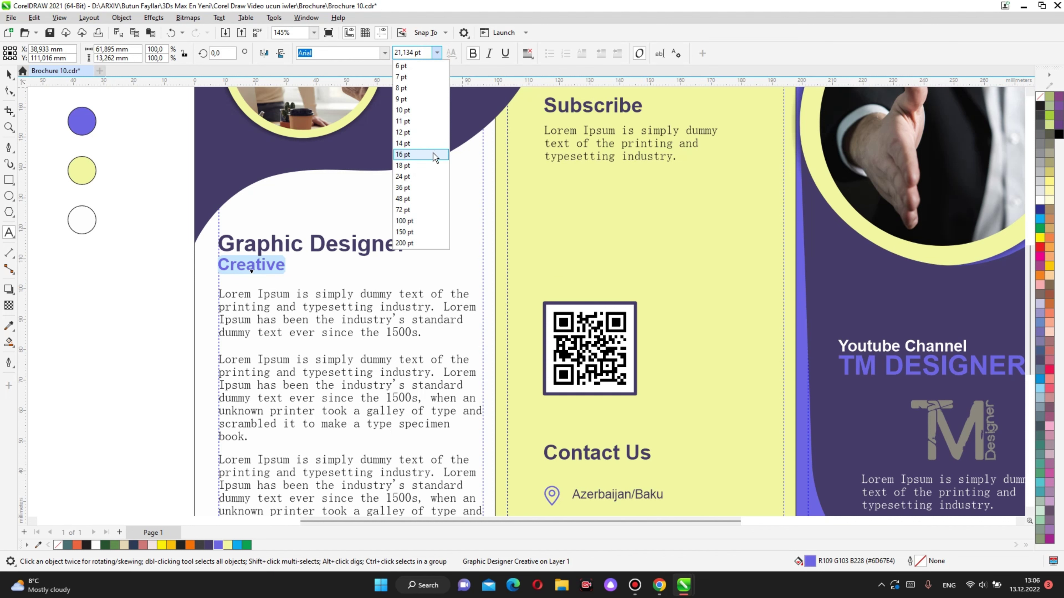
click(9, 74)
key(F10)
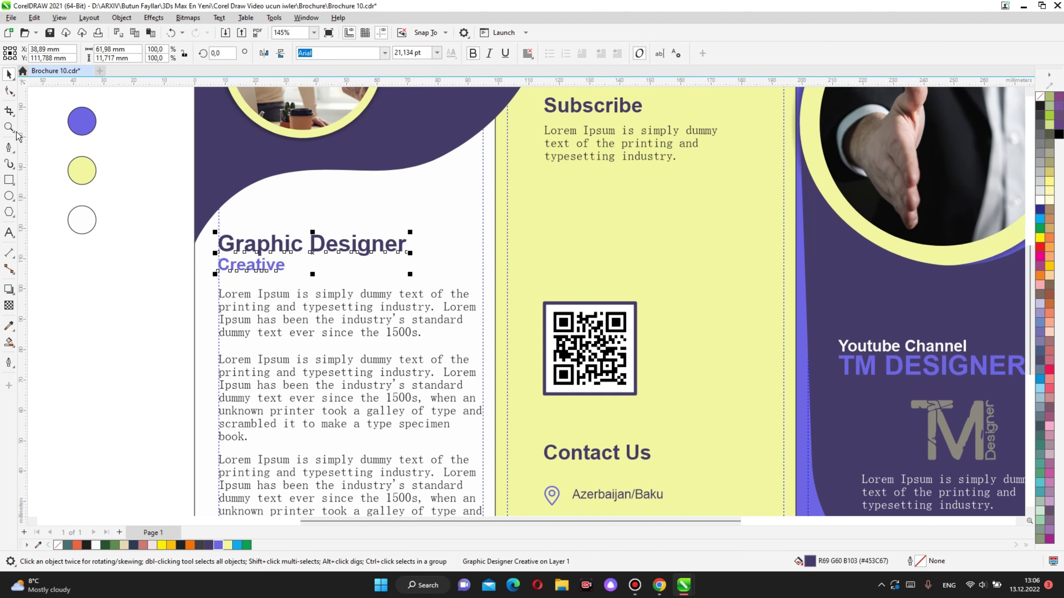
scroll(271, 268, up, 2)
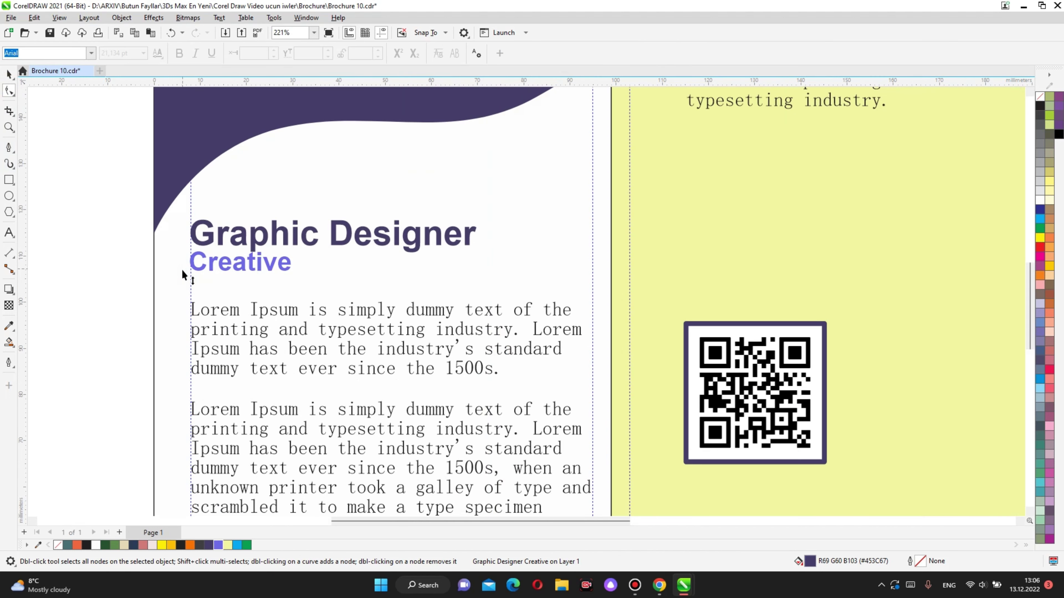
click(9, 74)
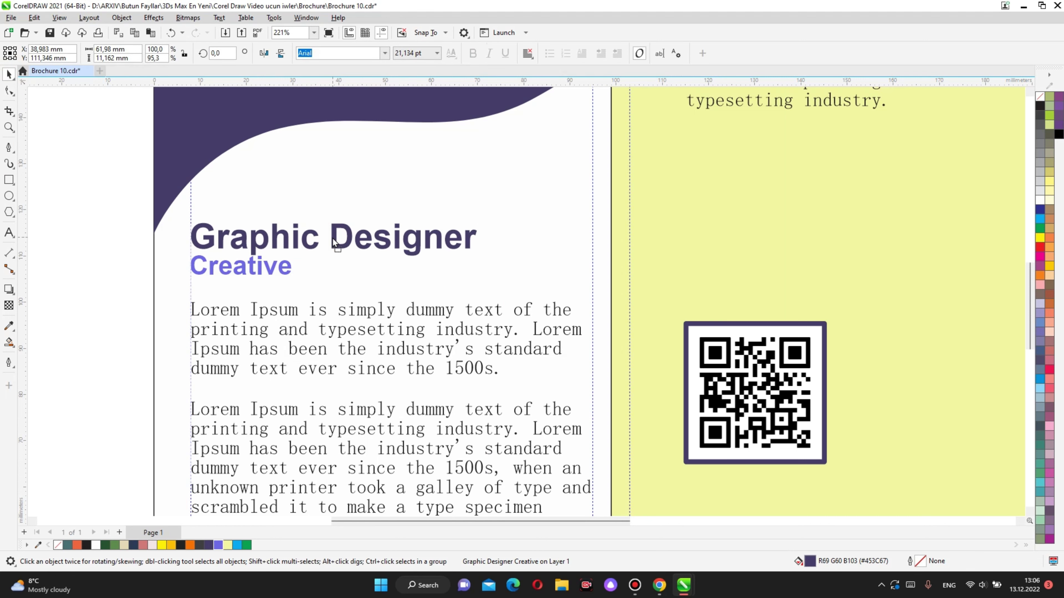
scroll(334, 237, down, 3)
click(770, 268)
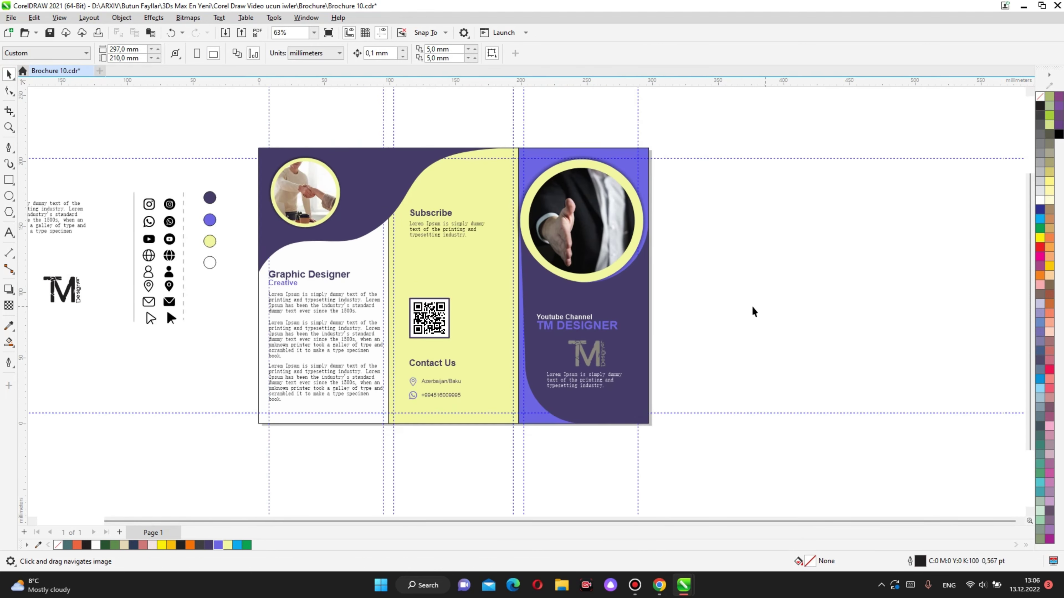
scroll(743, 300, up, 1)
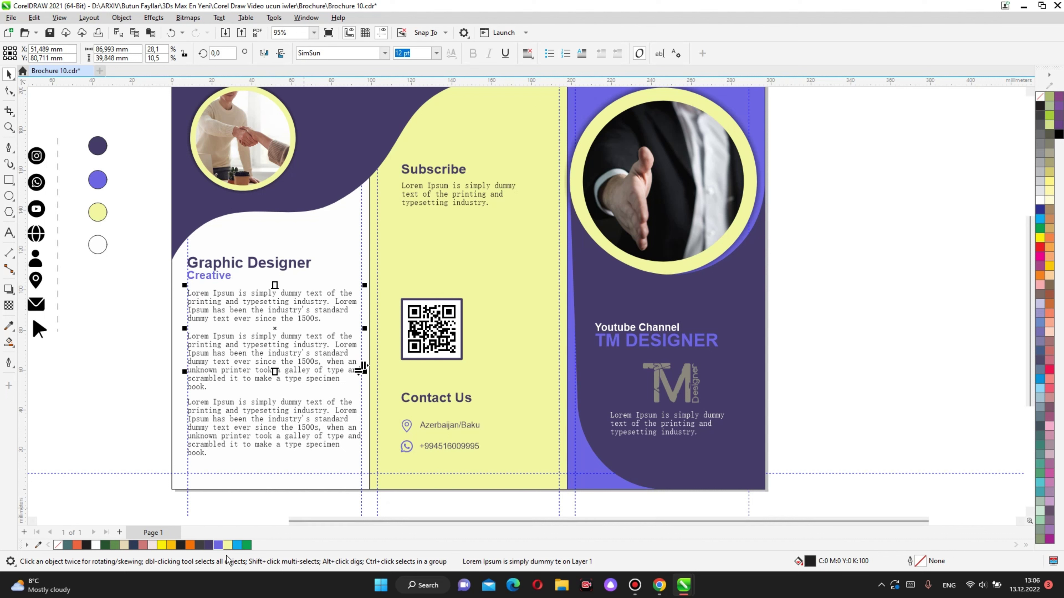
- Colour the first body paragraph dark purple #453C67, then select the second and third paragraphs
click(228, 545)
click(218, 545)
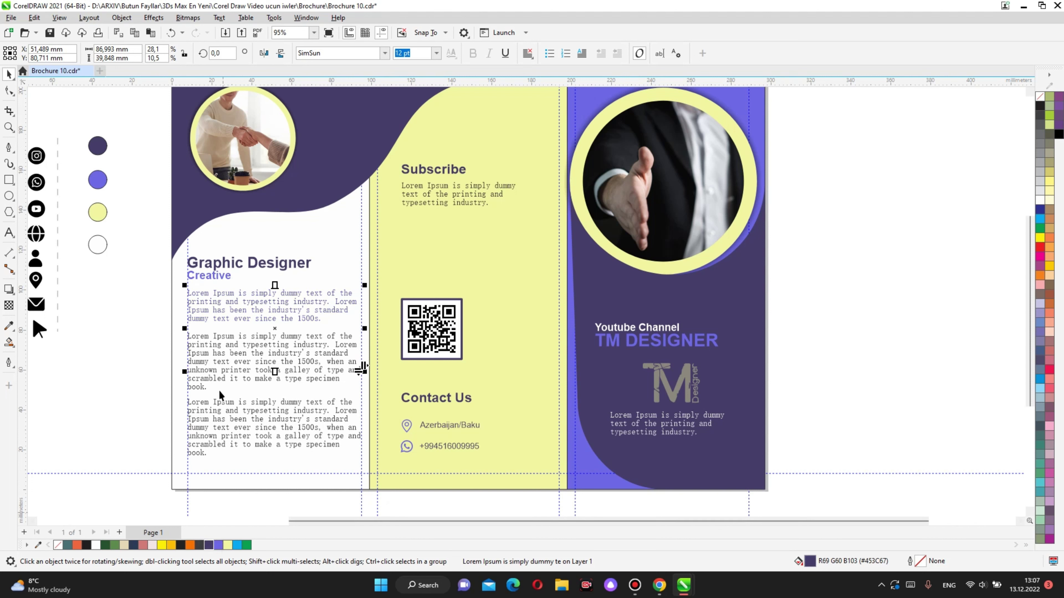
click(216, 379)
click(222, 438)
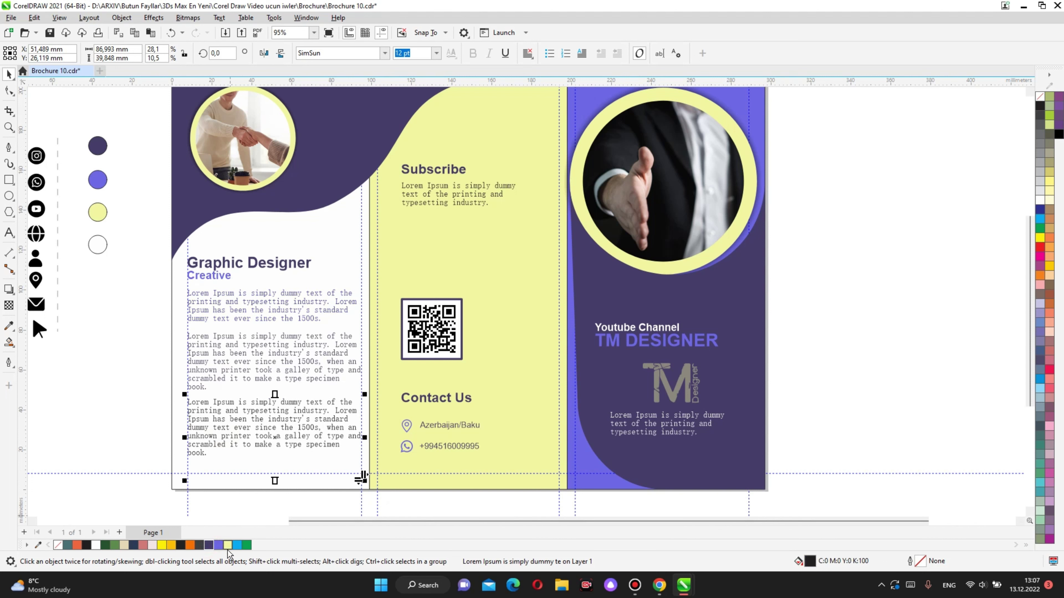
- Cancel the Change Document Defaults prompt left unchanged and review the finished brochure
click(139, 428)
click(210, 545)
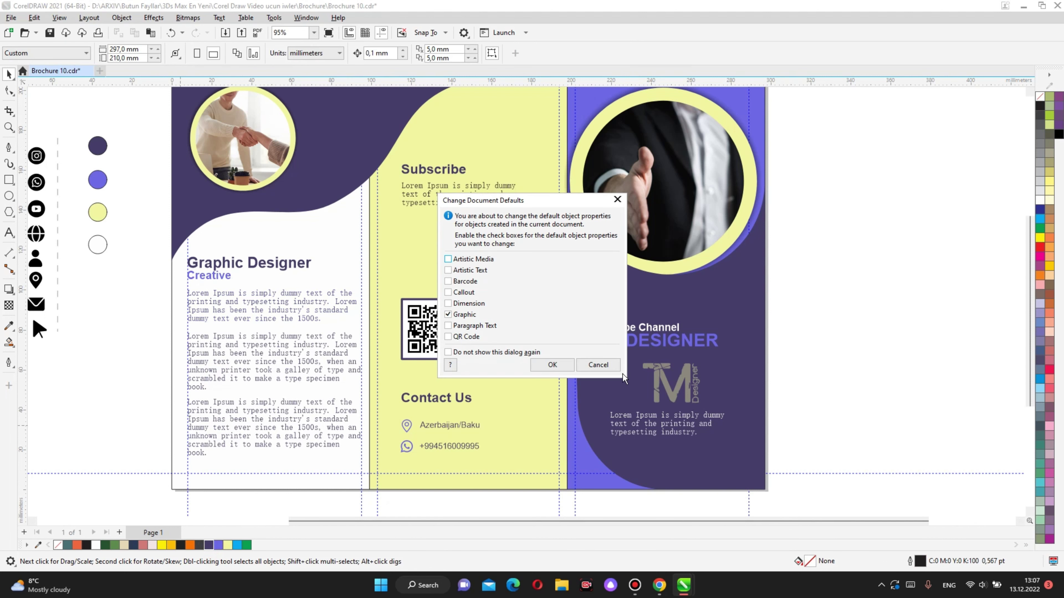
click(596, 365)
scroll(316, 377, up, 3)
scroll(317, 377, down, 4)
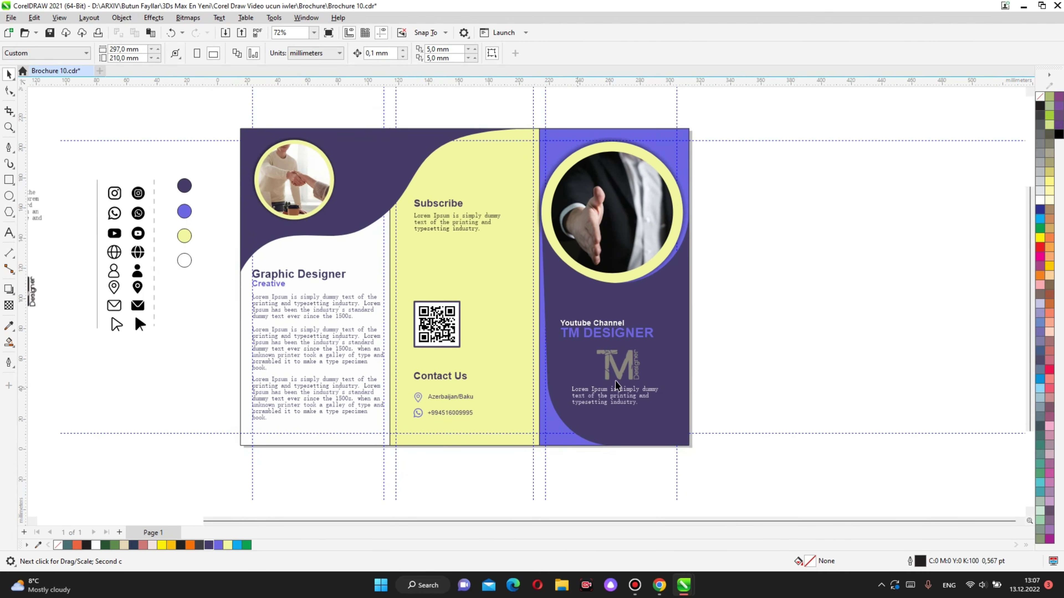
scroll(796, 347, down, 1)
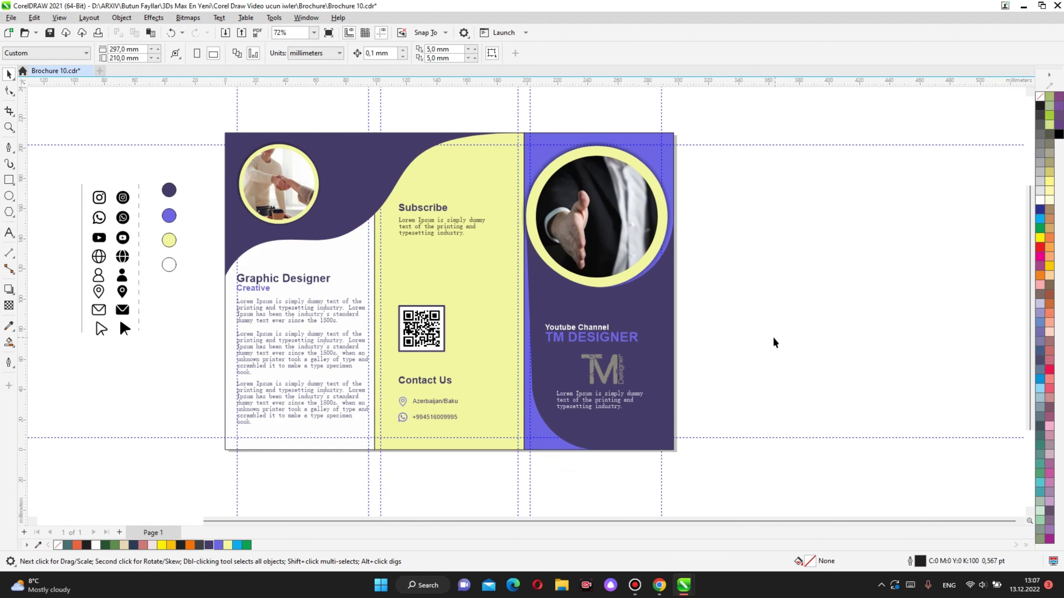